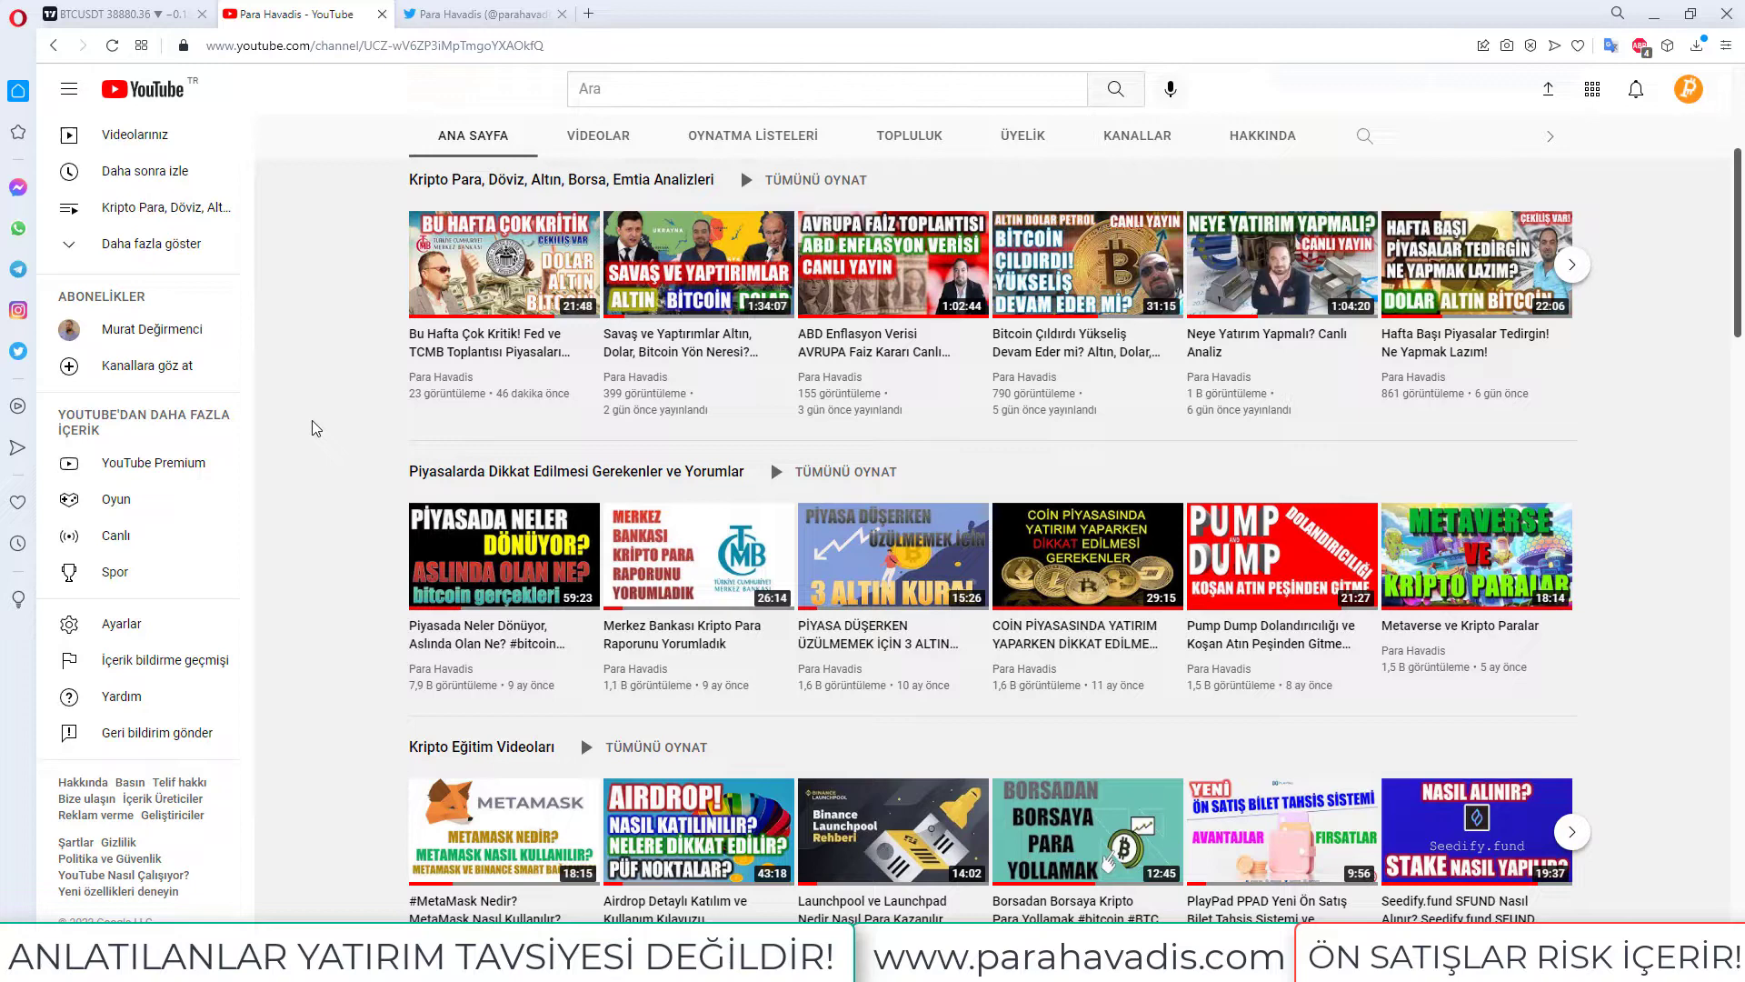
{"action": "scroll", "coordinate": [312, 421], "scroll_direction": "down", "scroll_amount": 1}
{"action": "scroll", "coordinate": [315, 437], "scroll_direction": "down", "scroll_amount": 1}
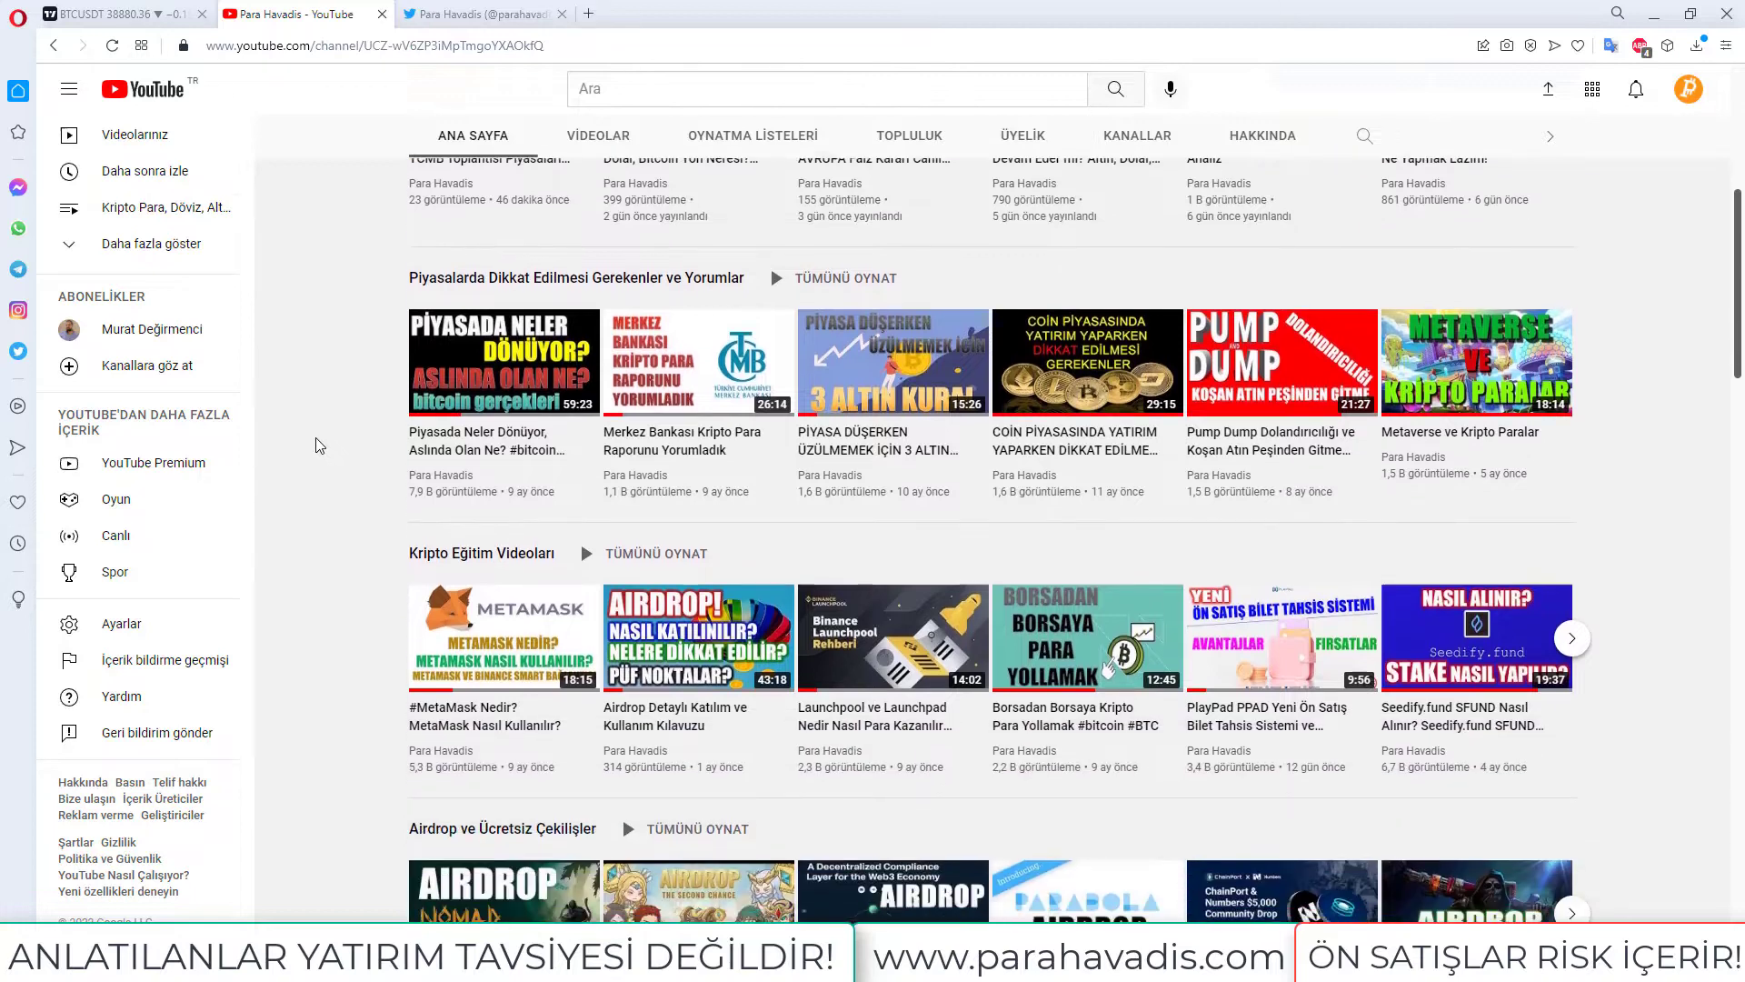
{"action": "scroll", "coordinate": [315, 438], "scroll_direction": "down", "scroll_amount": 1}
{"action": "scroll", "coordinate": [316, 438], "scroll_direction": "down", "scroll_amount": 2}
{"action": "scroll", "coordinate": [316, 438], "scroll_direction": "down", "scroll_amount": 1}
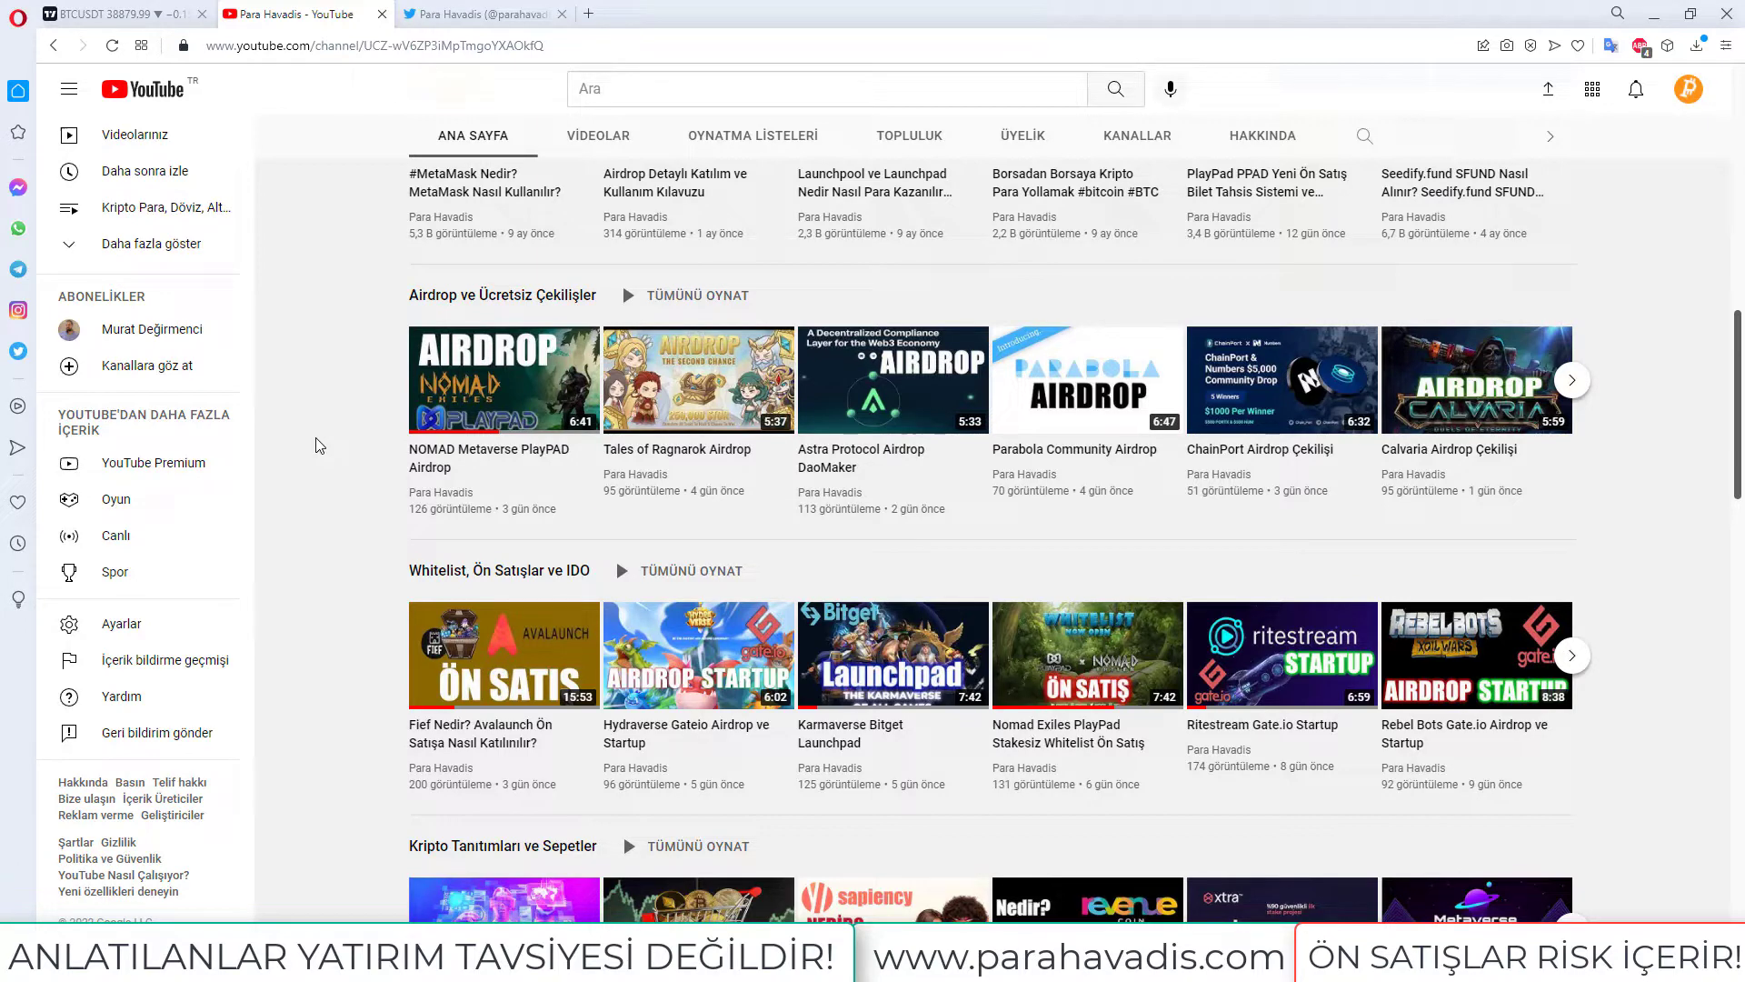
{"action": "left_click", "coordinate": [18, 268]}
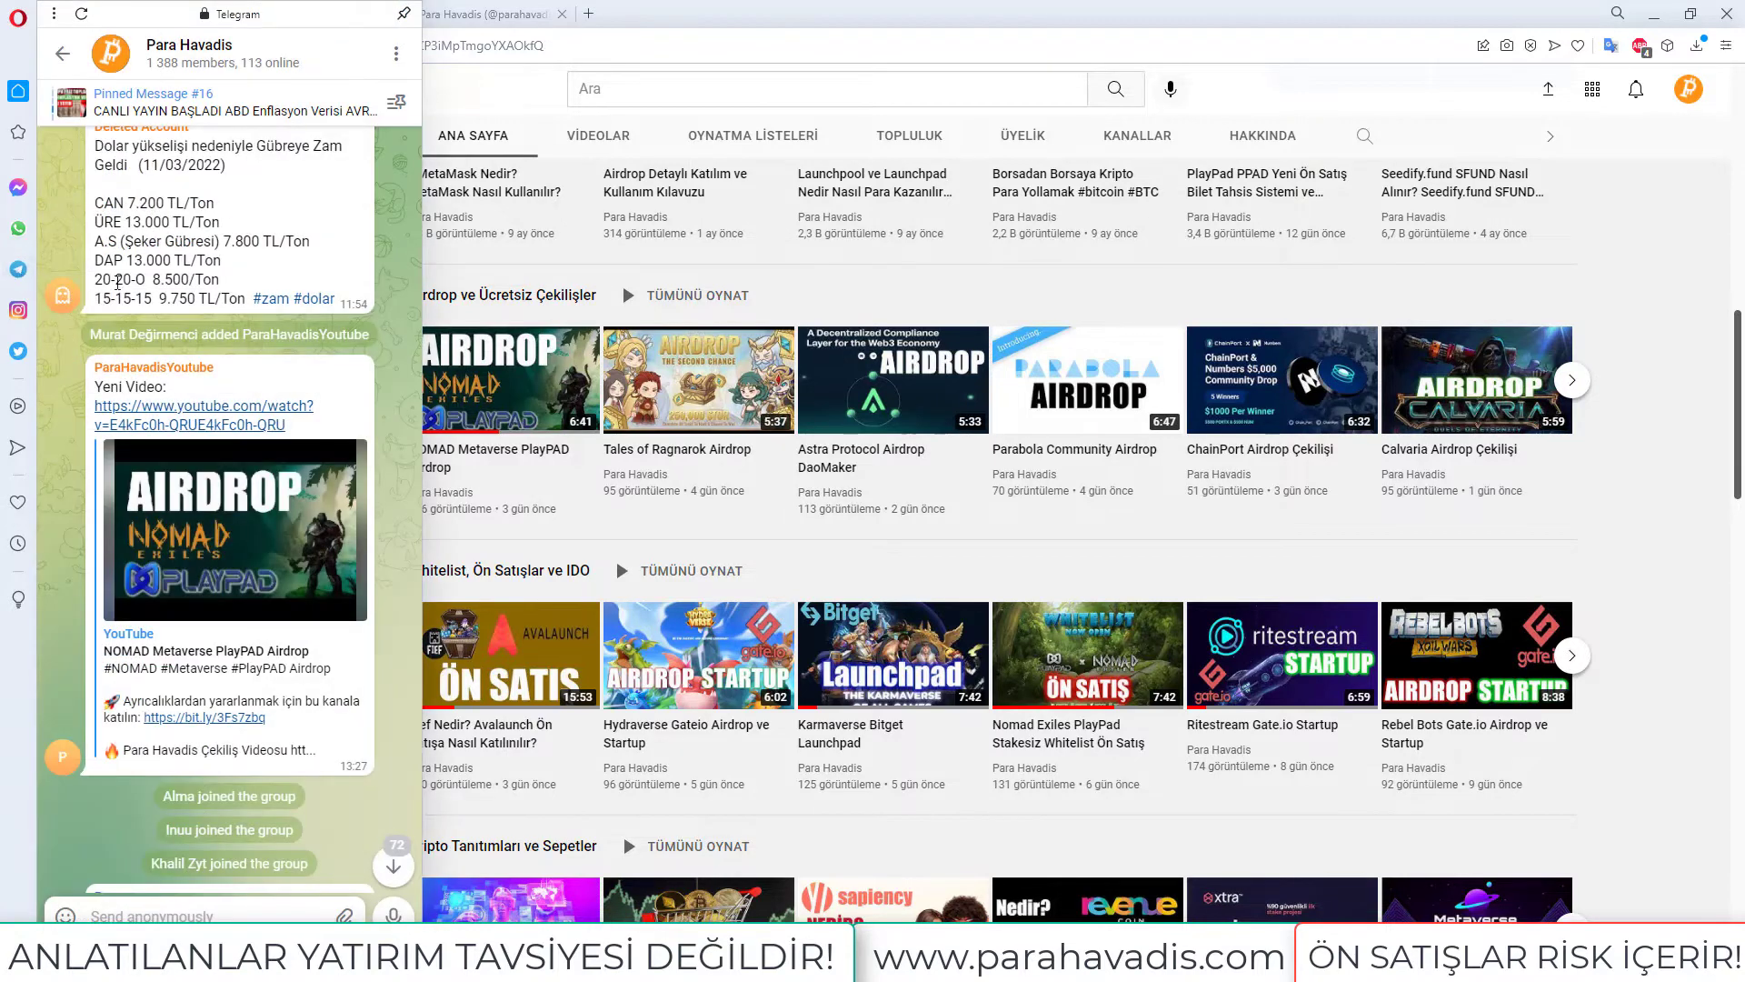
{"action": "scroll", "coordinate": [316, 589], "scroll_direction": "down", "scroll_amount": 5}
{"action": "scroll", "coordinate": [325, 626], "scroll_direction": "down", "scroll_amount": 5}
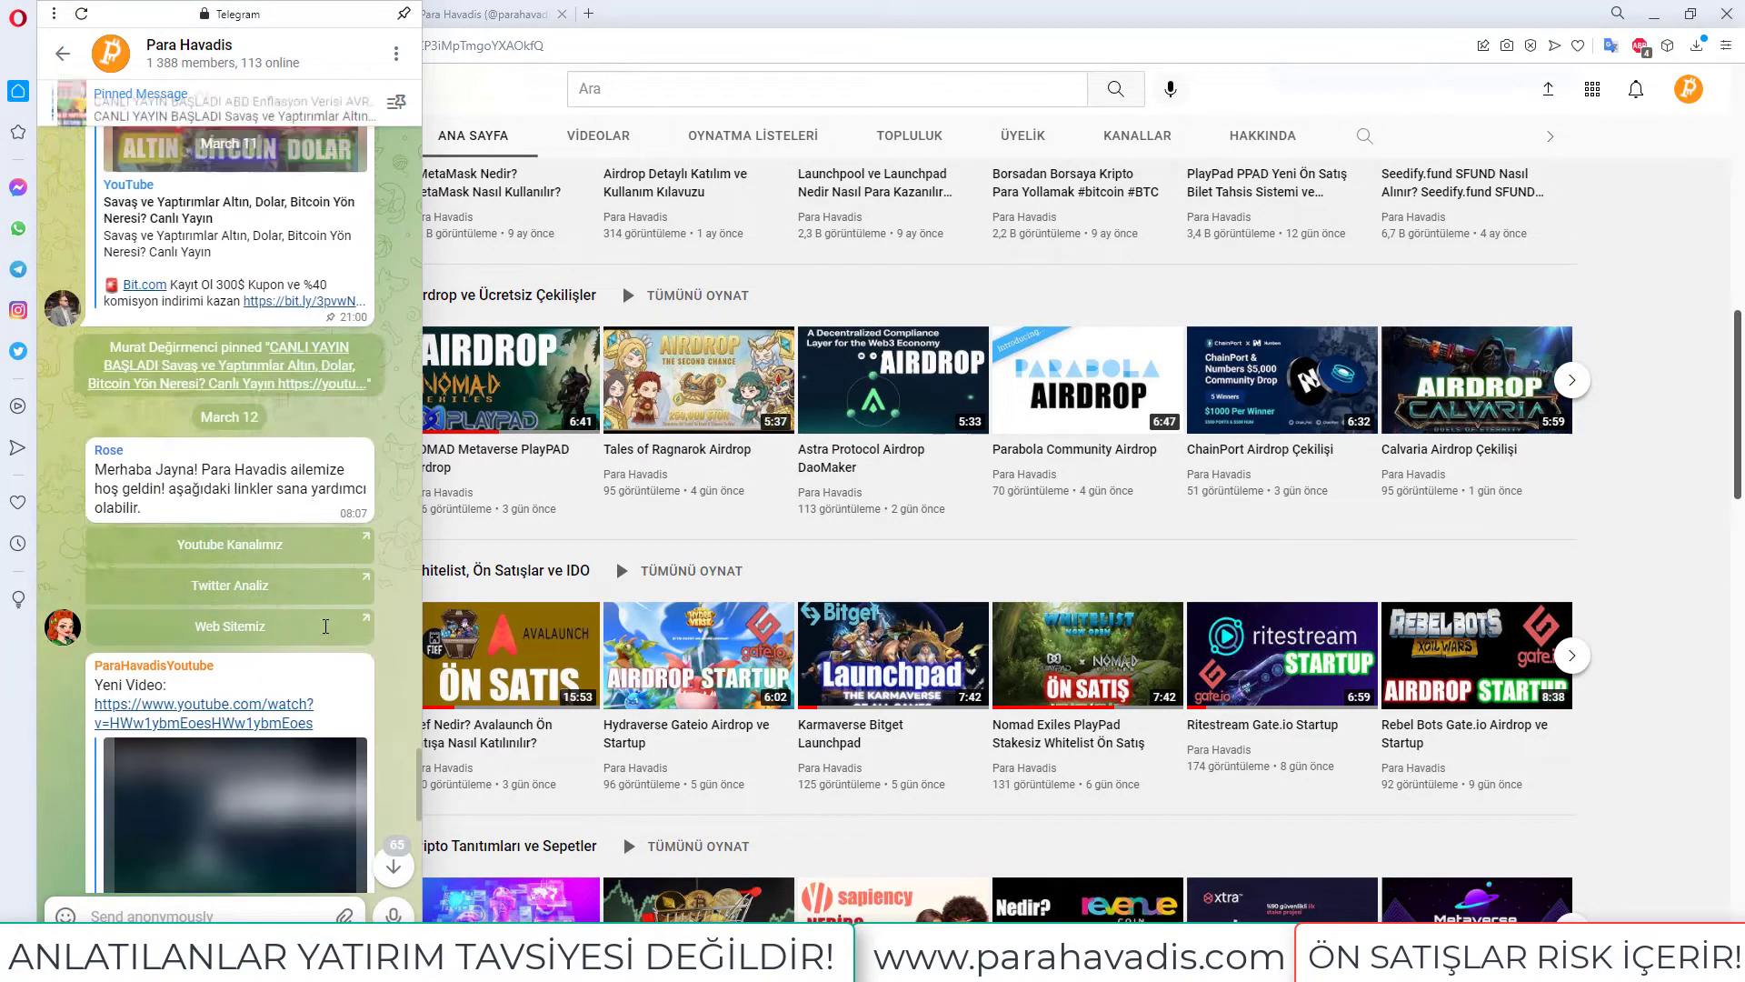
{"action": "scroll", "coordinate": [324, 628], "scroll_direction": "down", "scroll_amount": 5}
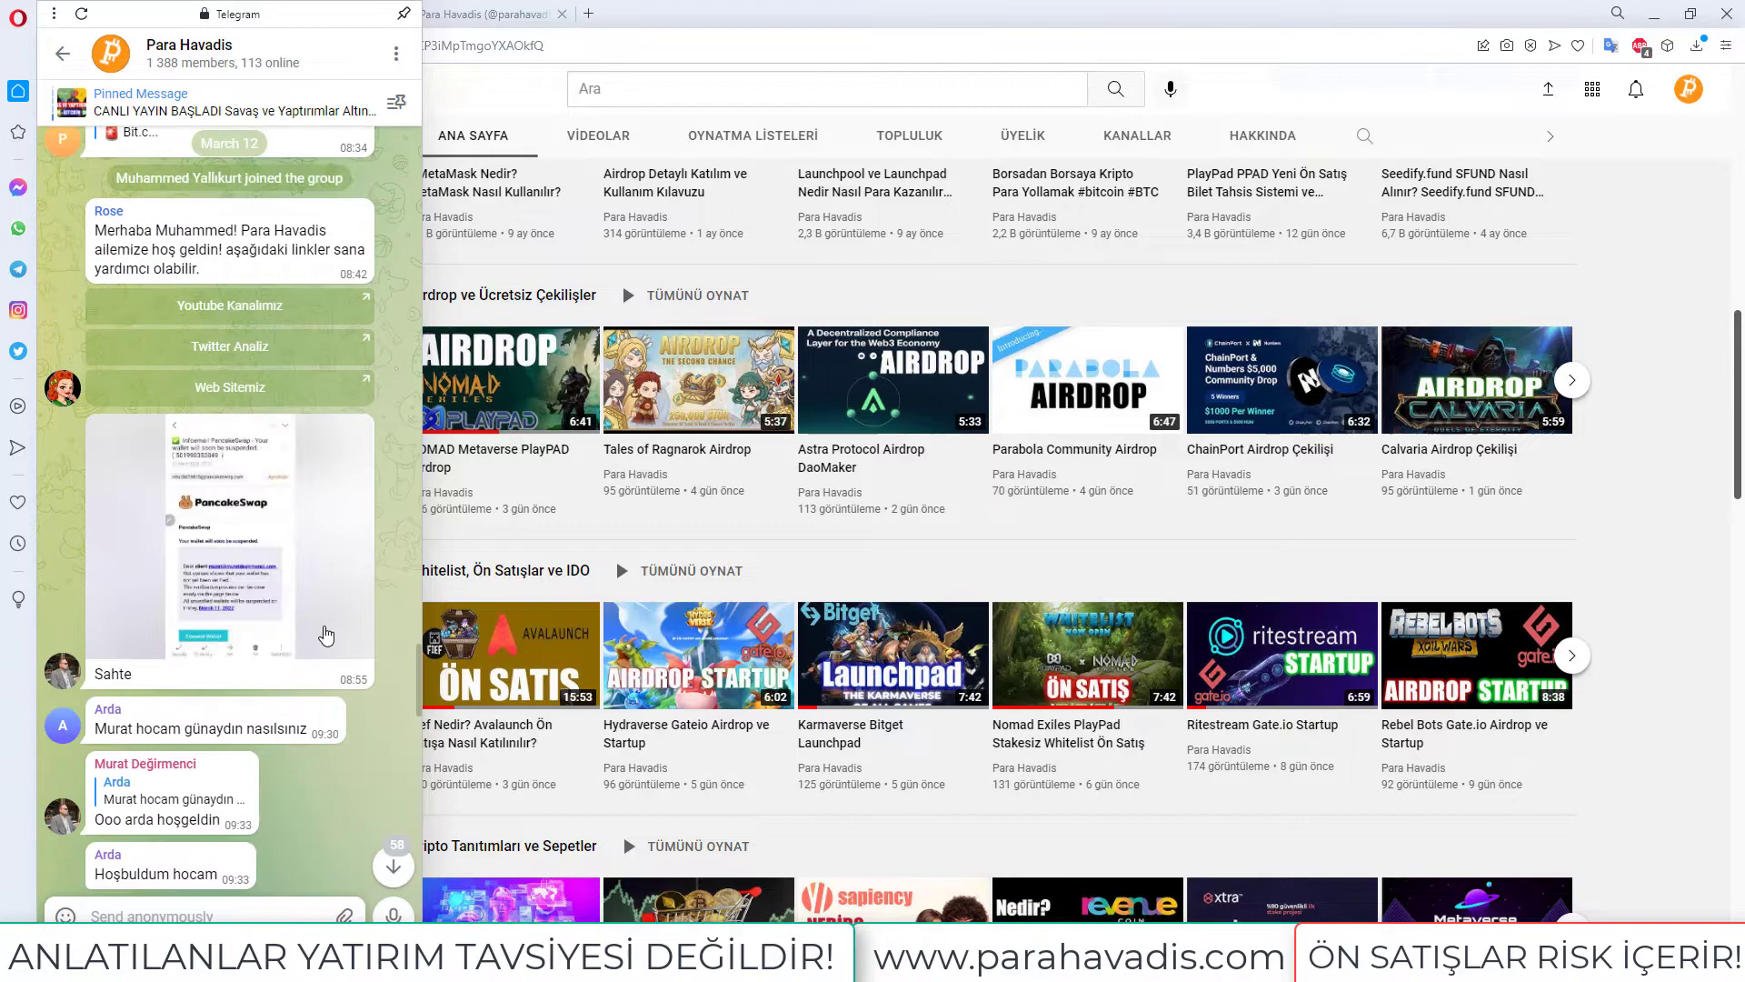
{"action": "scroll", "coordinate": [324, 636], "scroll_direction": "up", "scroll_amount": 5}
{"action": "scroll", "coordinate": [327, 627], "scroll_direction": "up", "scroll_amount": 5}
{"action": "scroll", "coordinate": [328, 631], "scroll_direction": "up", "scroll_amount": 5}
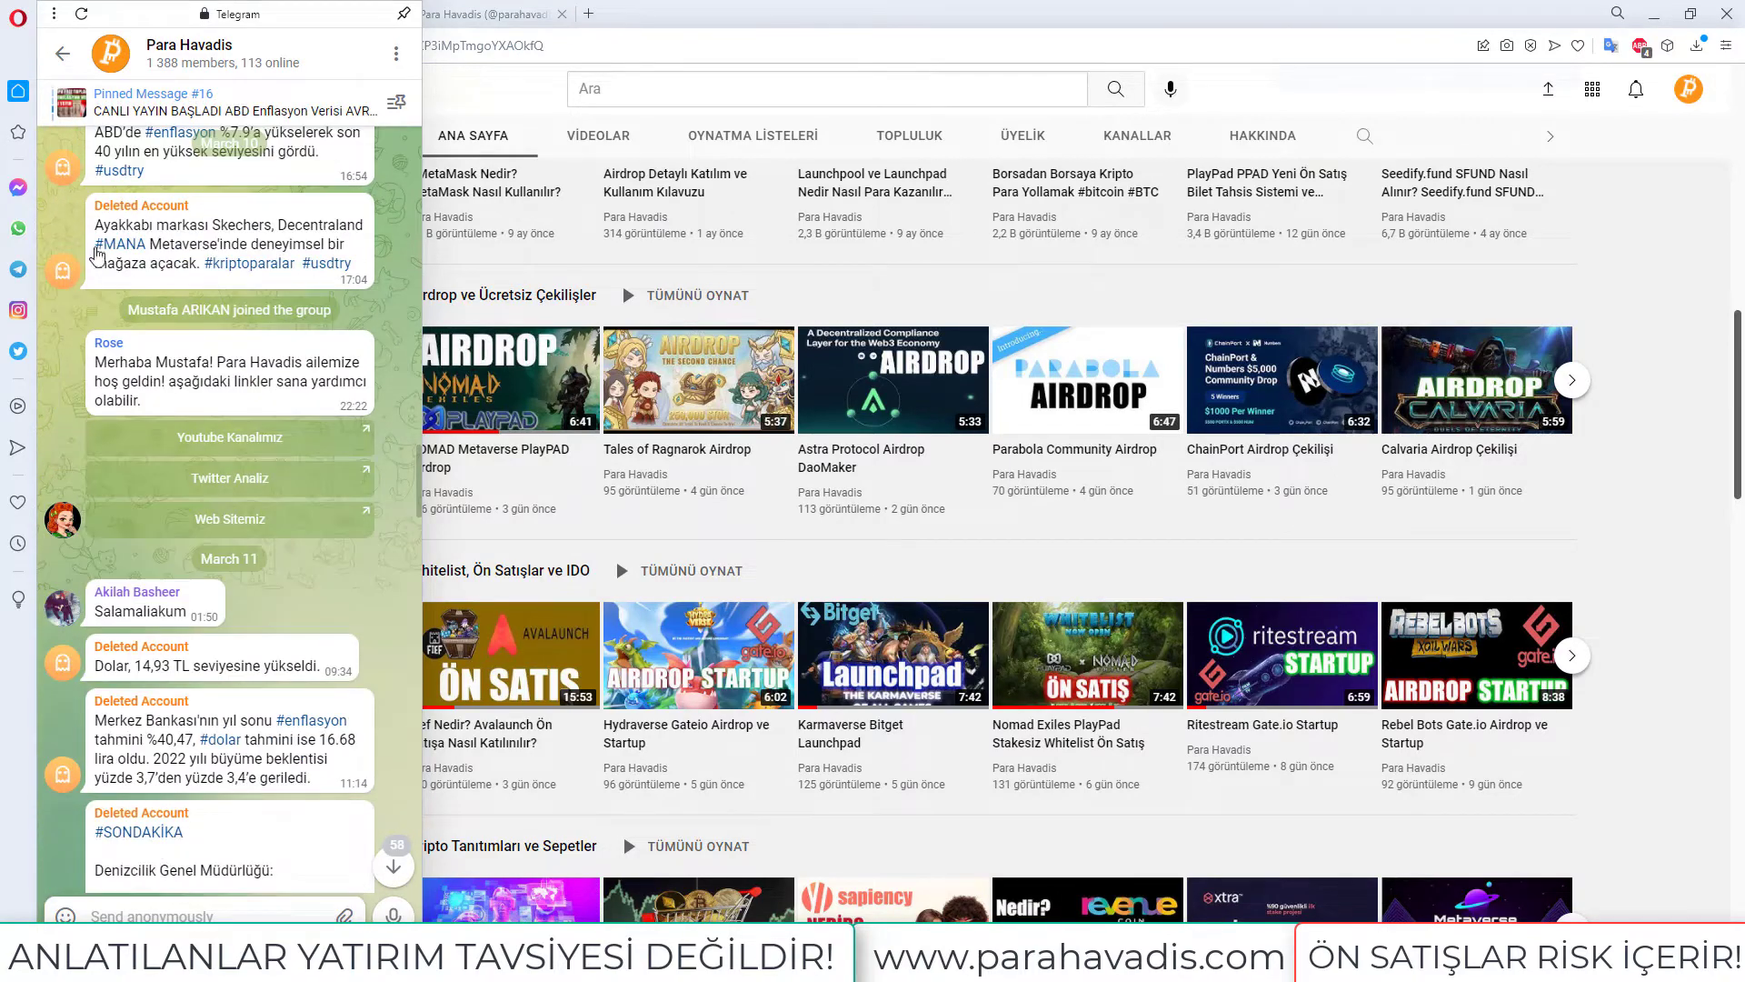
{"action": "left_click", "coordinate": [16, 271]}
- Switch to the Para Havadis Twitter profile and review its recent tweets
{"action": "left_click", "coordinate": [489, 12]}
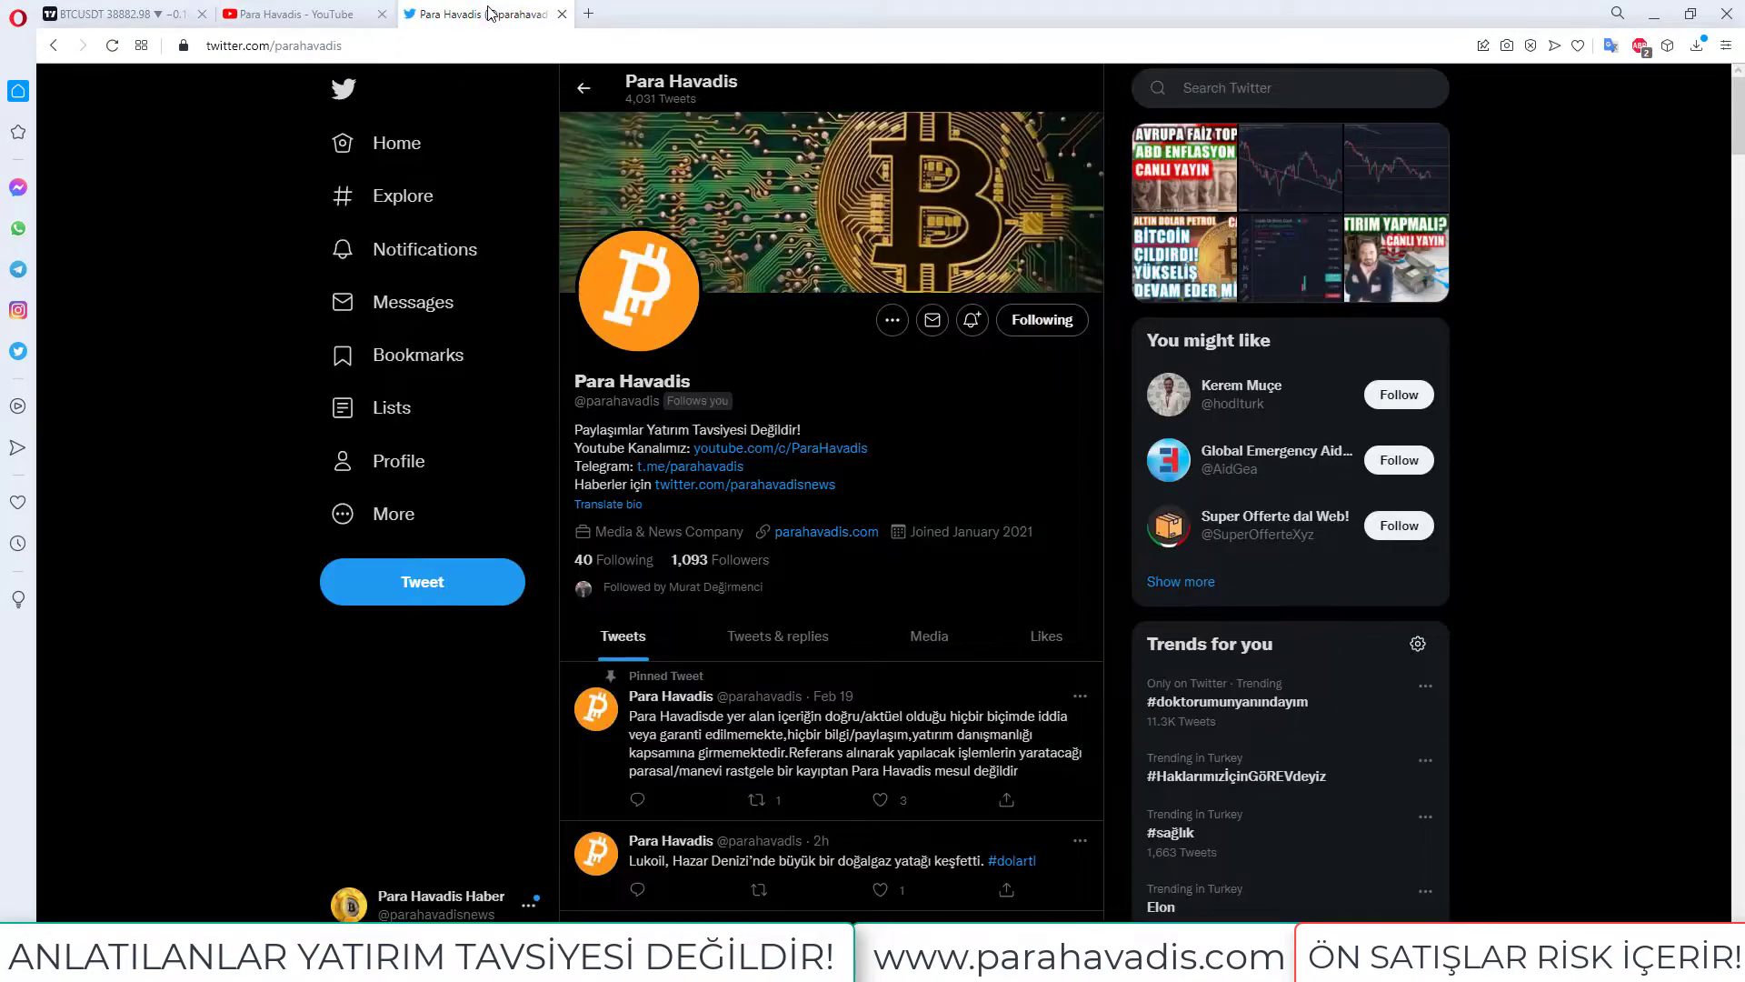
{"action": "scroll", "coordinate": [848, 503], "scroll_direction": "down", "scroll_amount": 4}
{"action": "scroll", "coordinate": [849, 503], "scroll_direction": "down", "scroll_amount": 2}
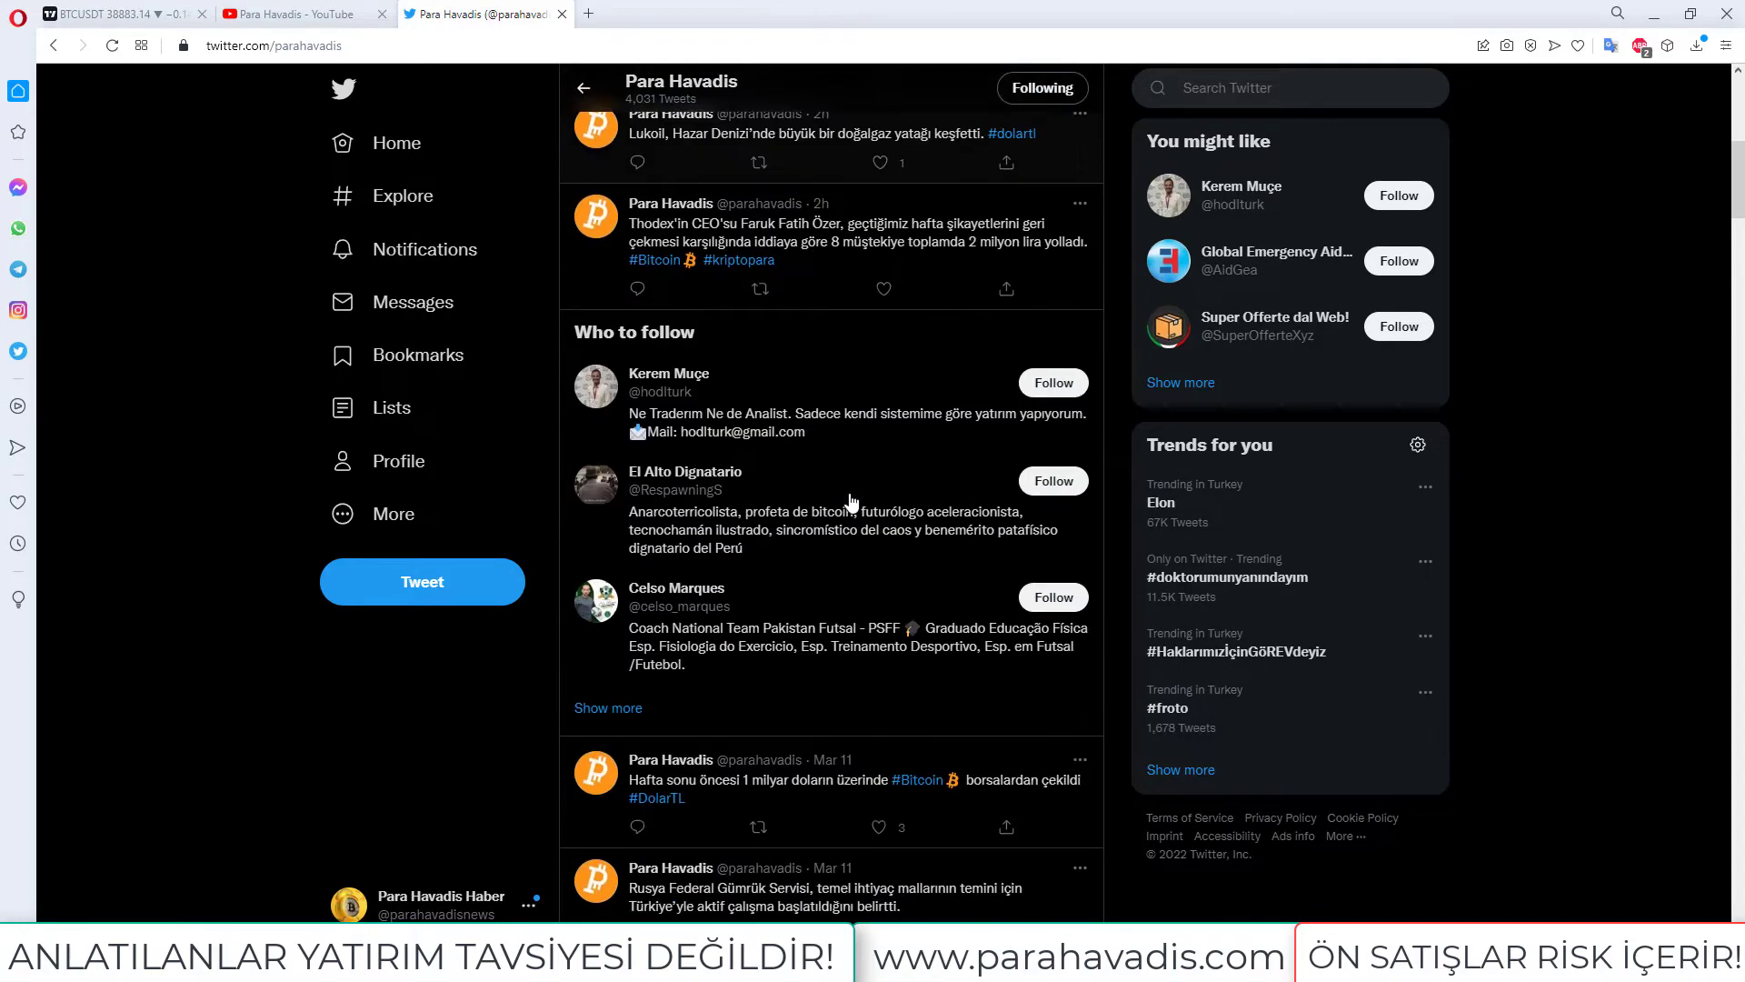
{"action": "scroll", "coordinate": [848, 501], "scroll_direction": "down", "scroll_amount": 3}
{"action": "scroll", "coordinate": [848, 501], "scroll_direction": "down", "scroll_amount": 2}
{"action": "scroll", "coordinate": [849, 501], "scroll_direction": "down", "scroll_amount": 3}
{"action": "scroll", "coordinate": [848, 503], "scroll_direction": "down", "scroll_amount": 5}
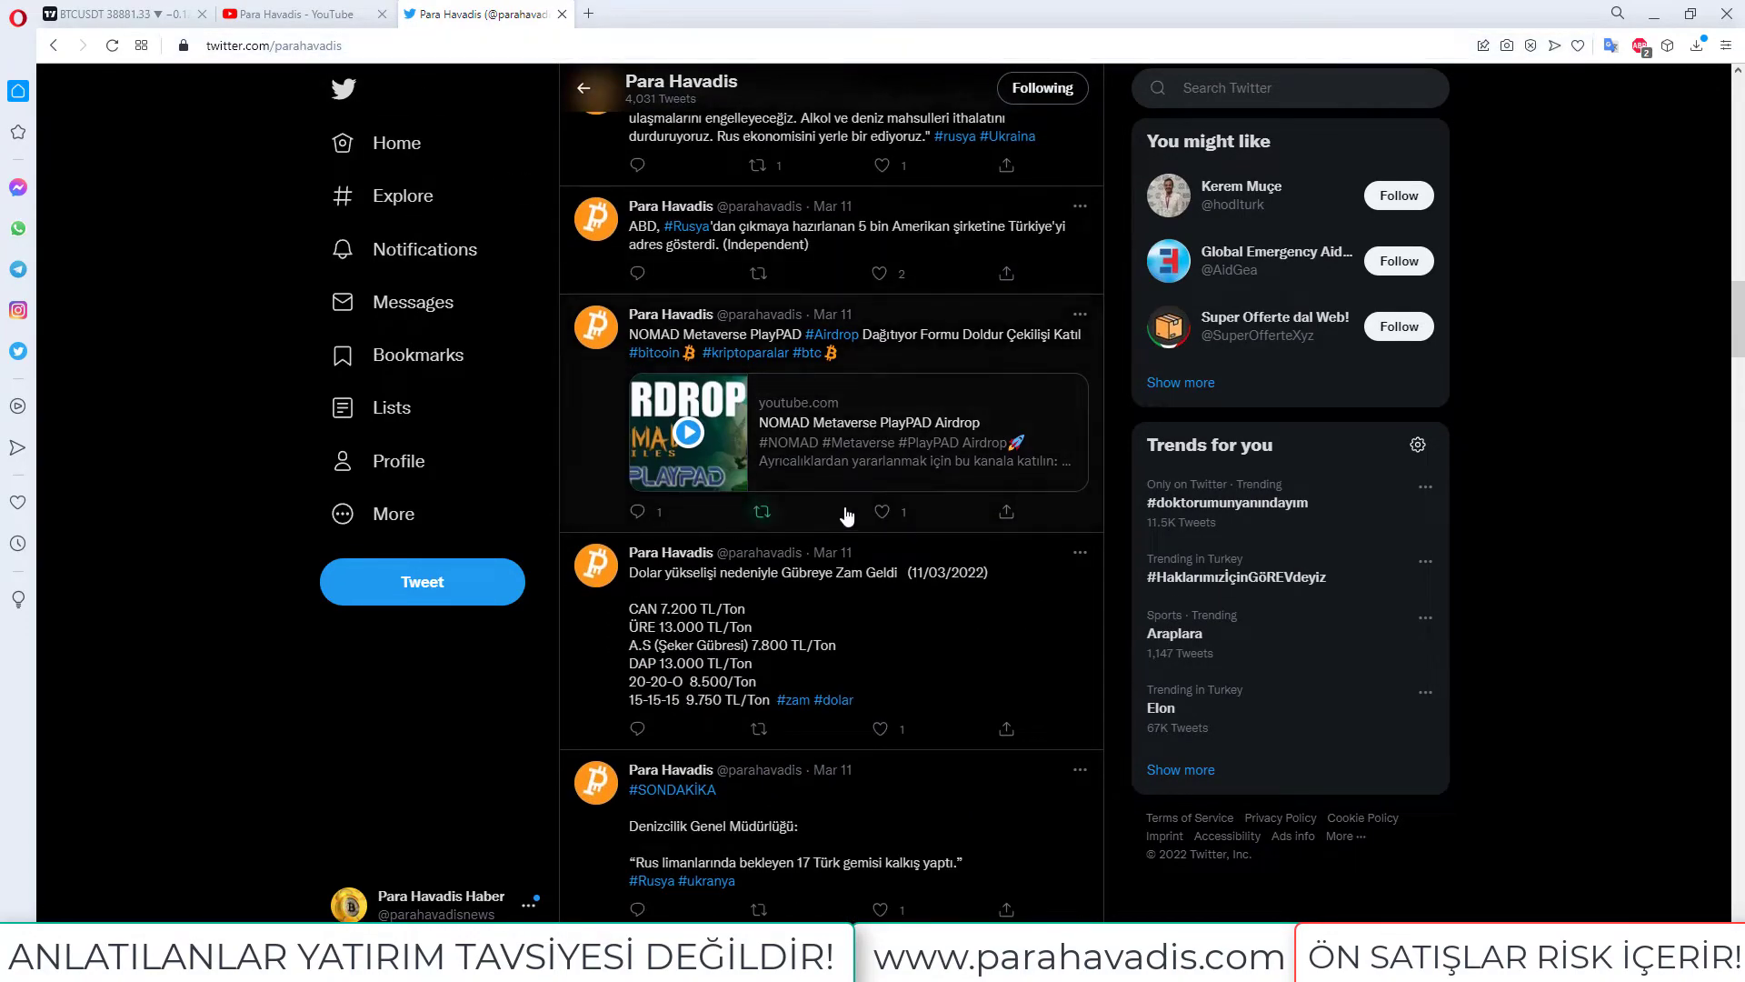
{"action": "scroll", "coordinate": [860, 497], "scroll_direction": "up", "scroll_amount": 5}
{"action": "scroll", "coordinate": [862, 501], "scroll_direction": "up", "scroll_amount": 3}
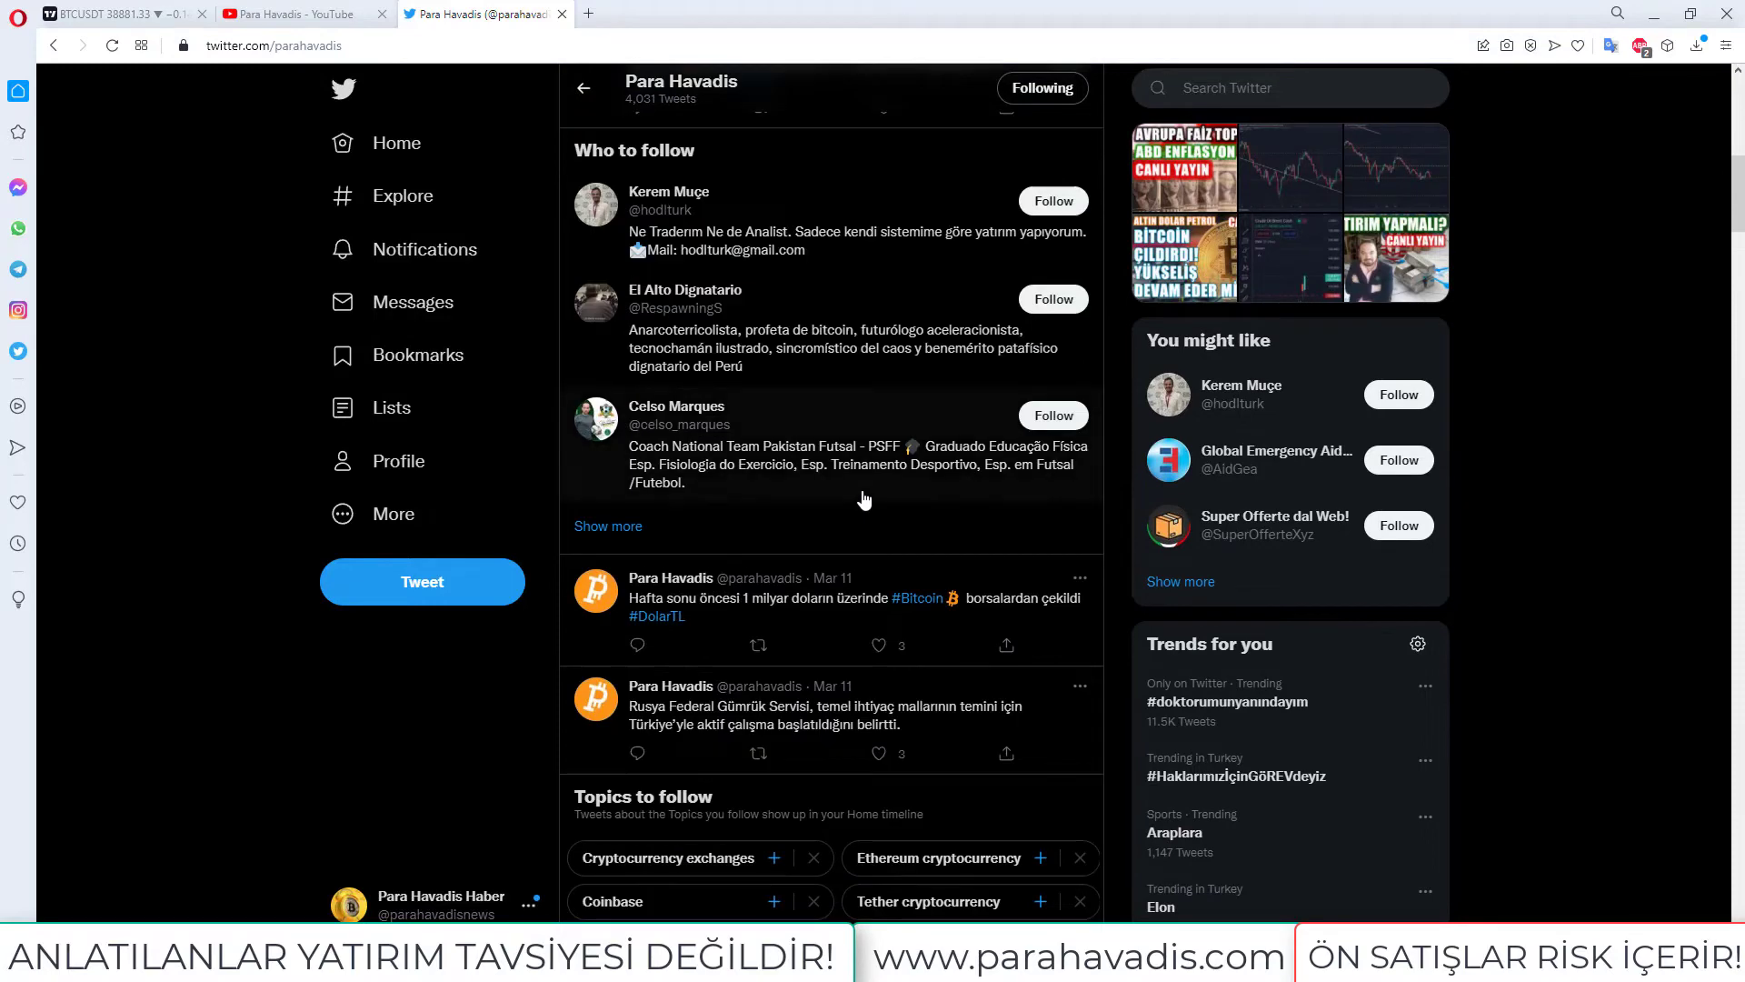
{"action": "scroll", "coordinate": [863, 501], "scroll_direction": "down", "scroll_amount": 2}
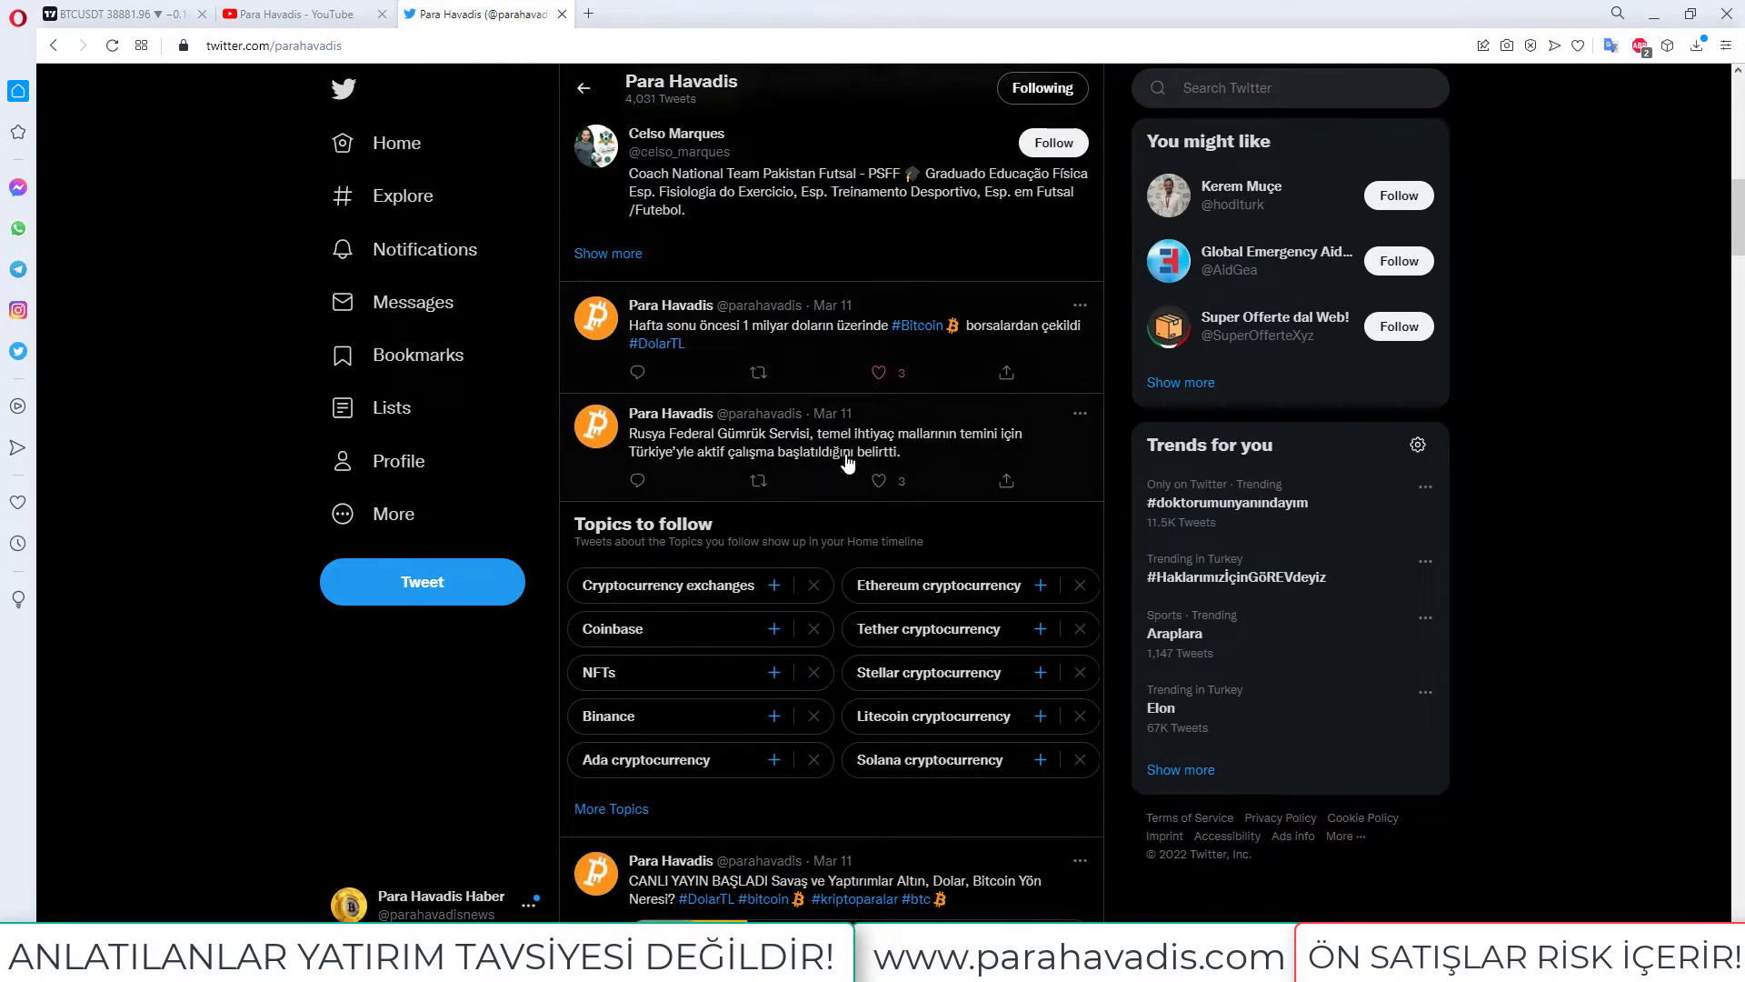
{"action": "scroll", "coordinate": [871, 467], "scroll_direction": "up", "scroll_amount": 4}
{"action": "scroll", "coordinate": [870, 467], "scroll_direction": "up", "scroll_amount": 2}
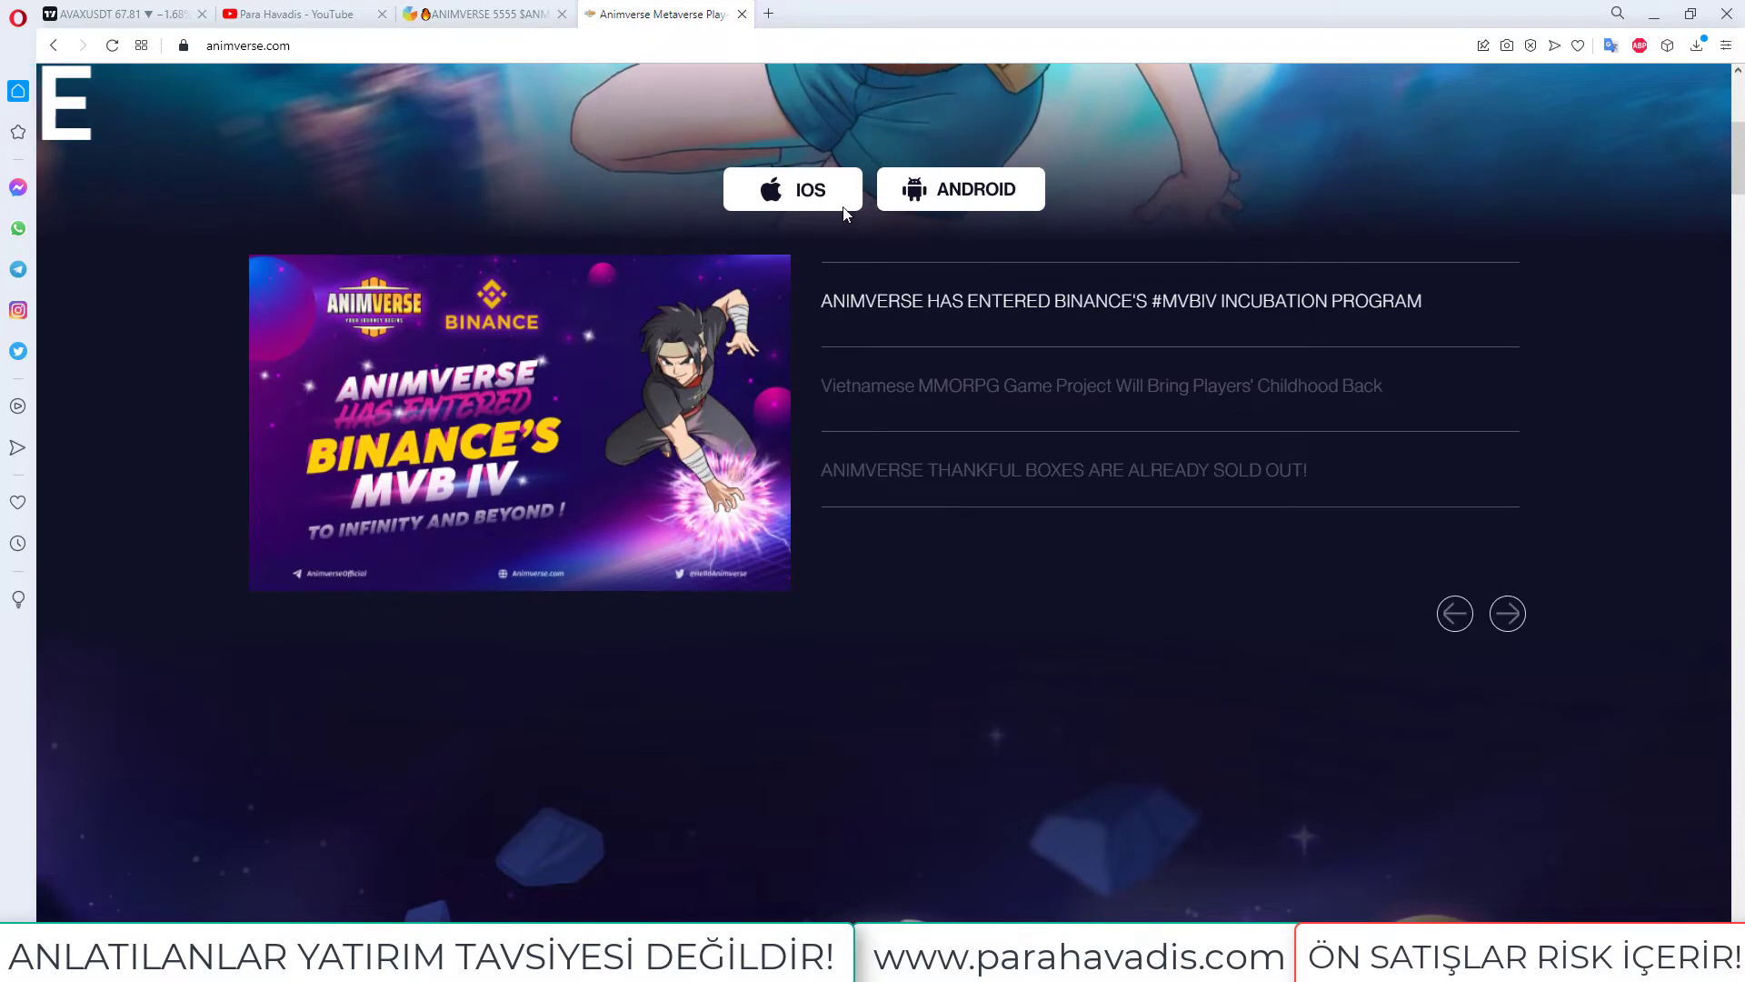
- Start the Android testnet download on the Animverse site, cancel it, and return to the home page
{"action": "left_click", "coordinate": [840, 205]}
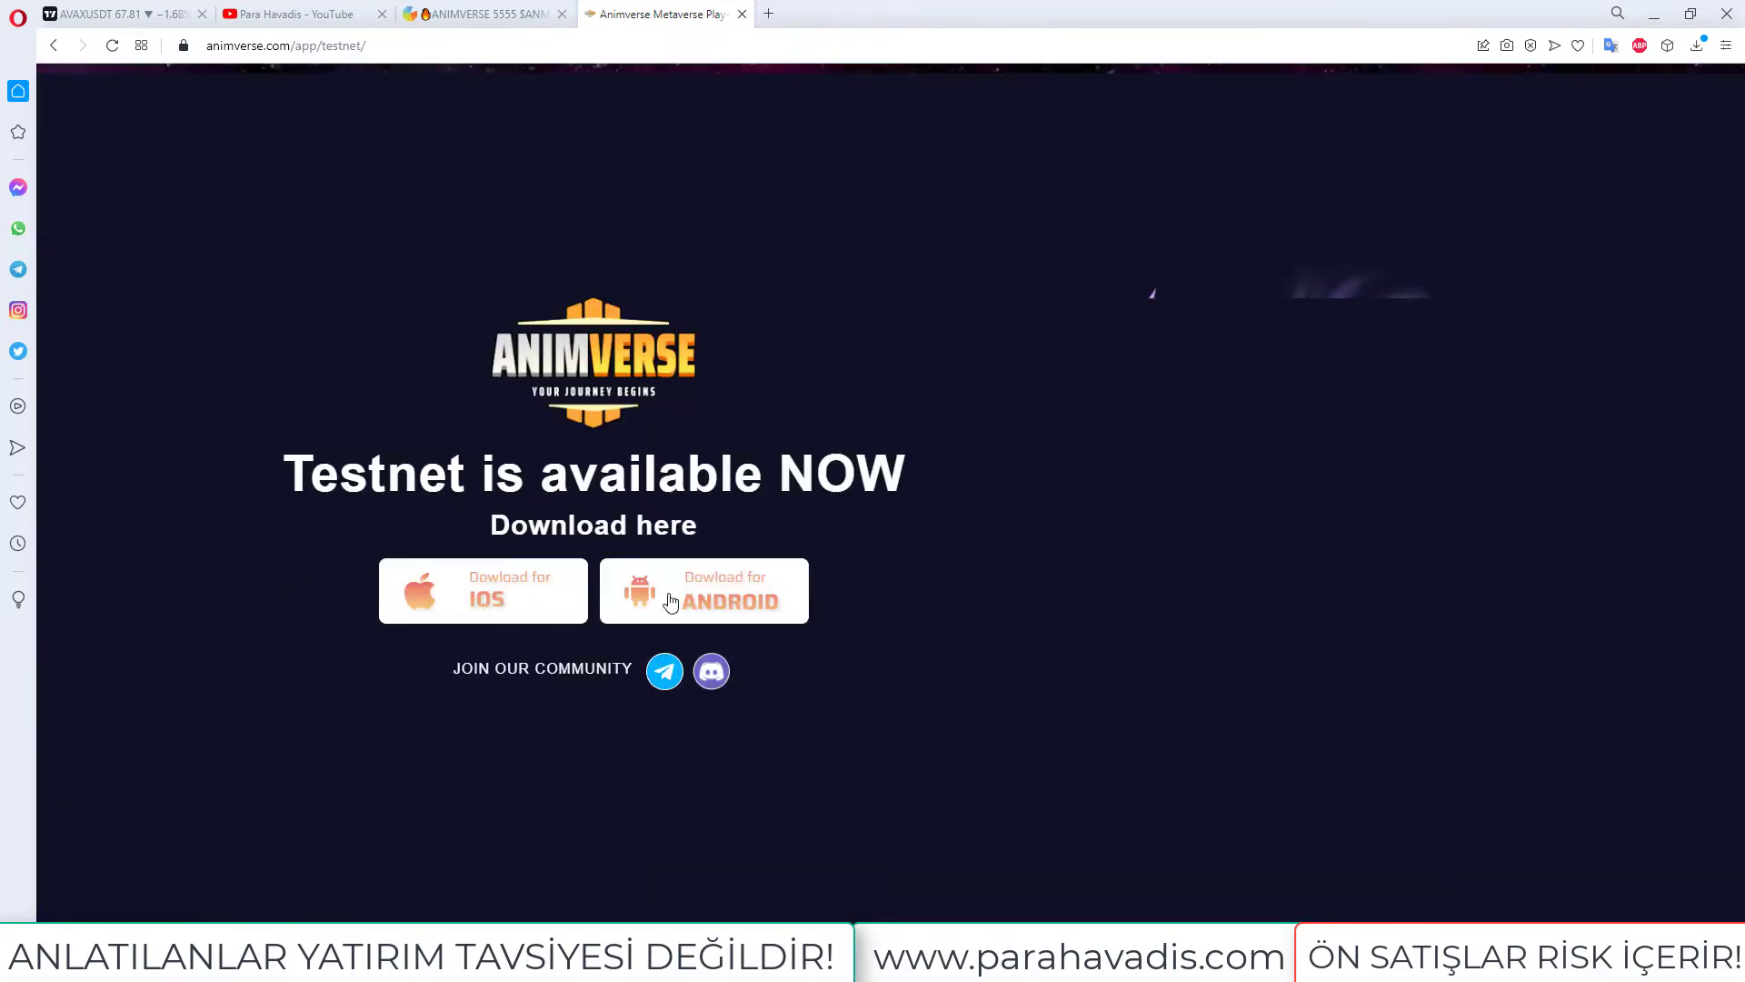
{"action": "left_click", "coordinate": [670, 602]}
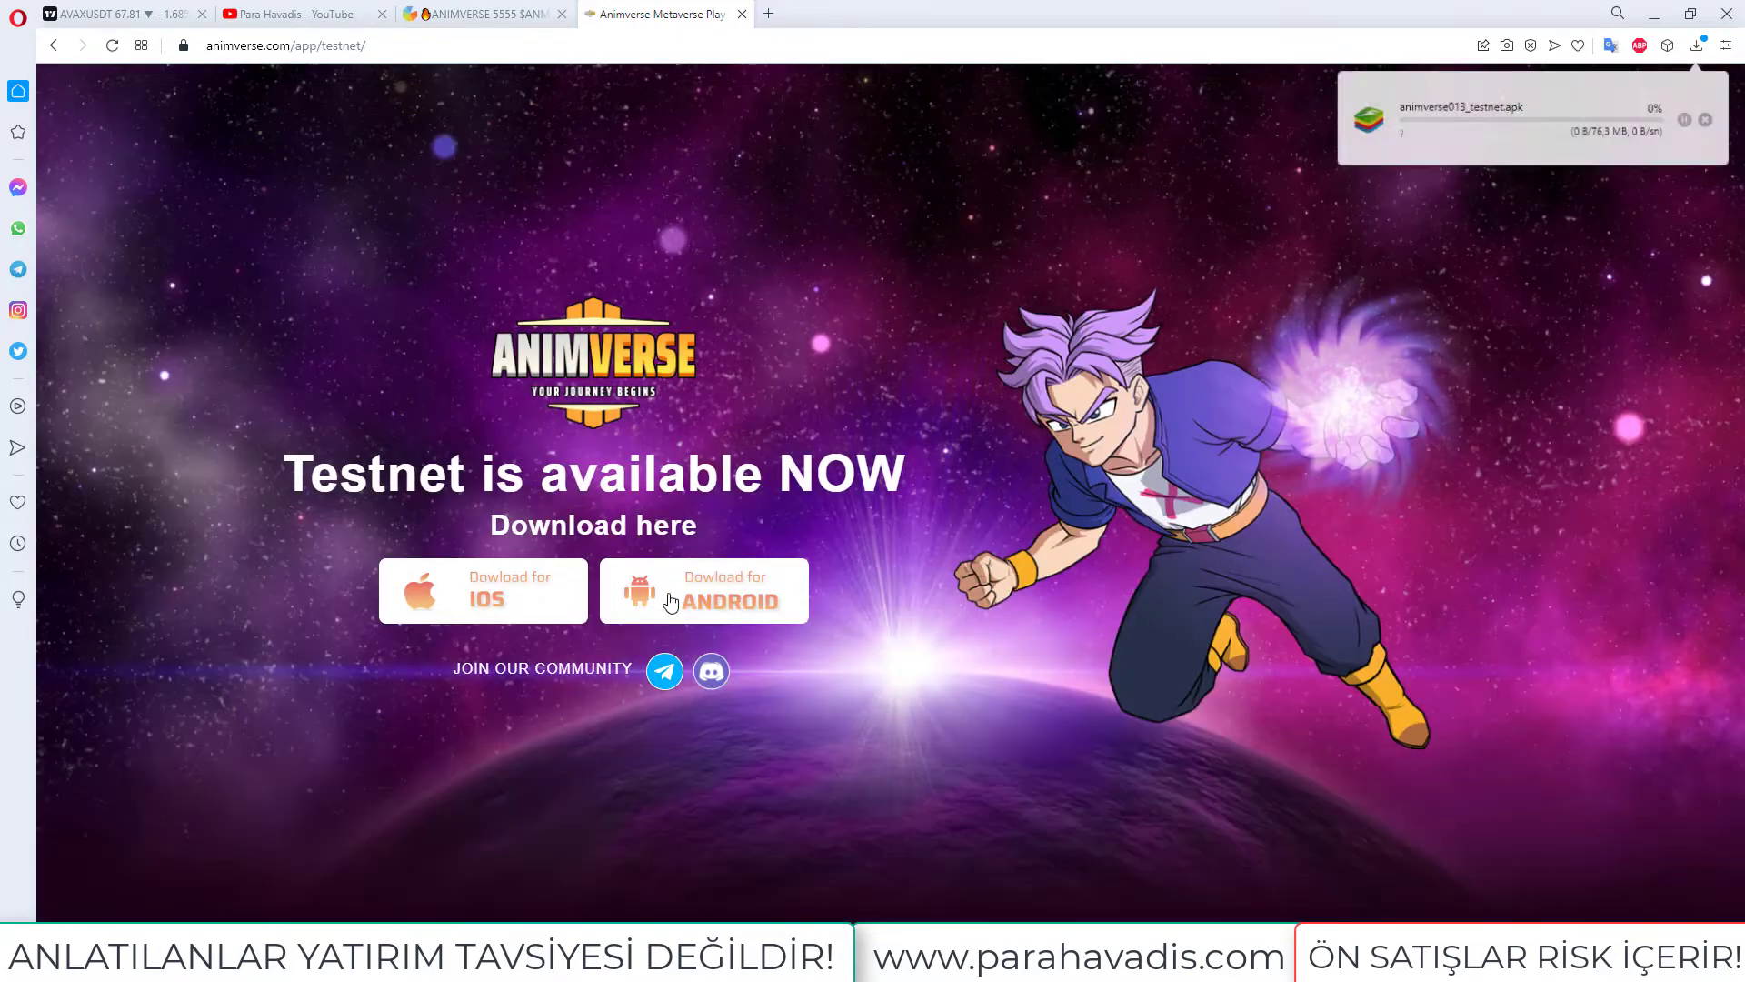
{"action": "left_click", "coordinate": [1706, 122]}
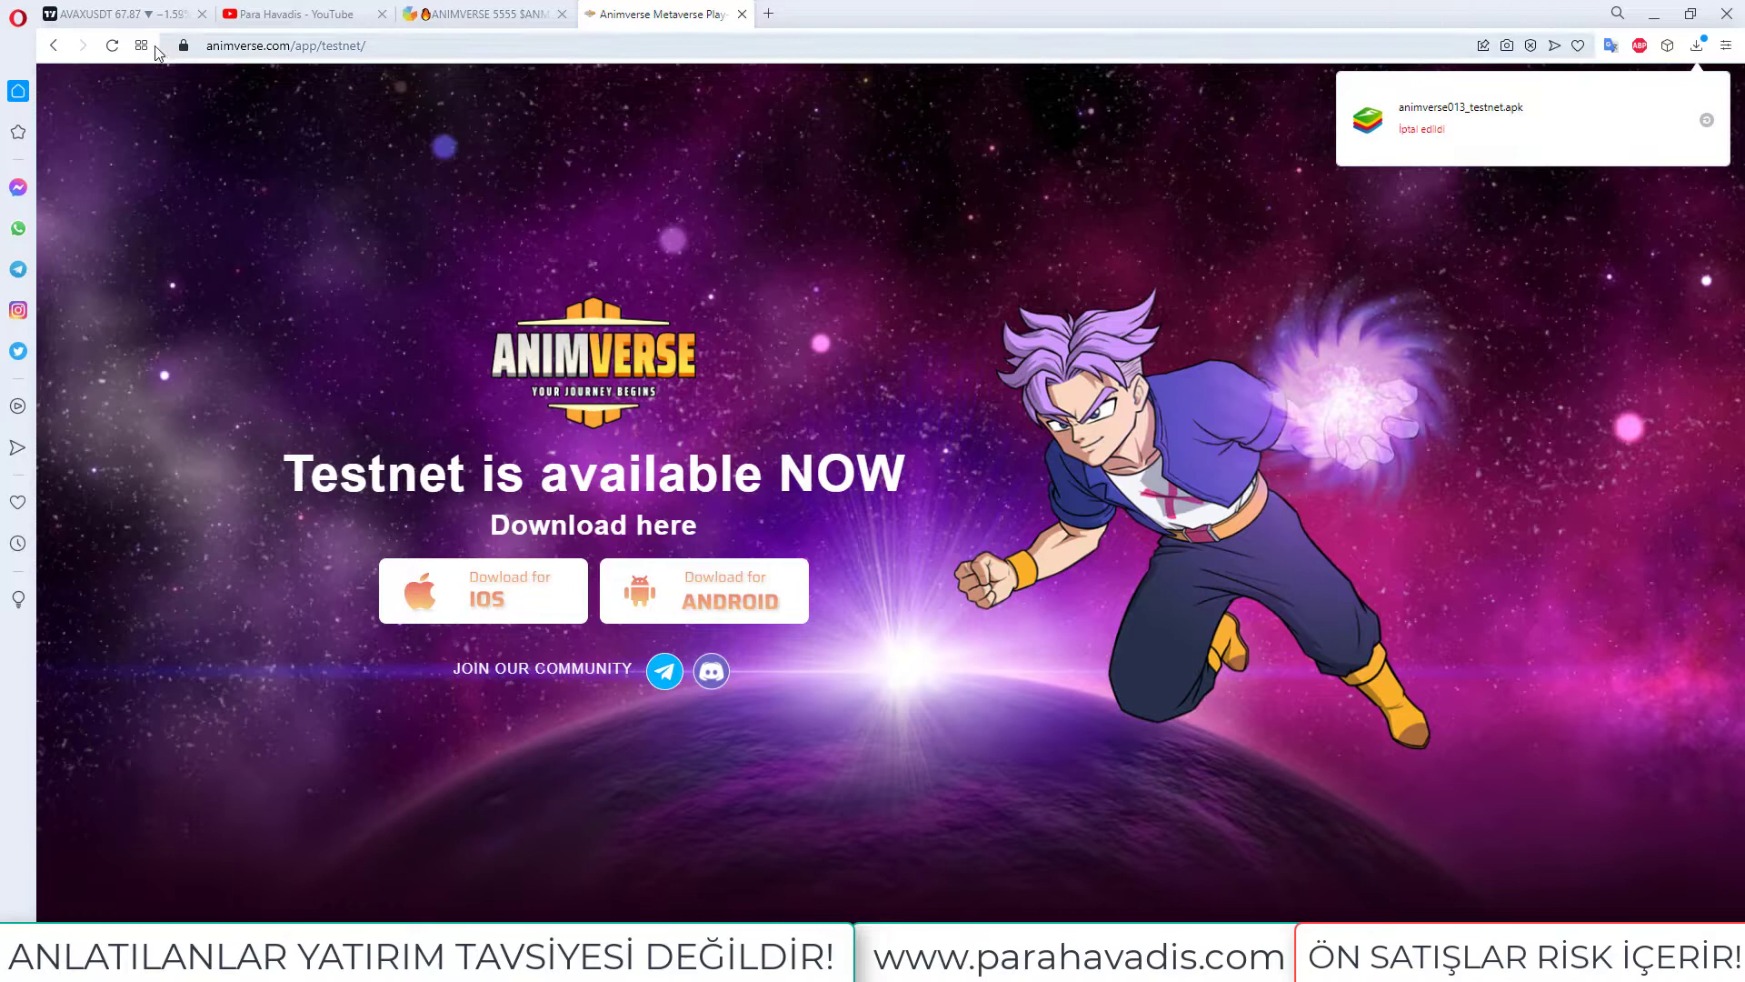
{"action": "left_click", "coordinate": [55, 47]}
{"action": "scroll", "coordinate": [1235, 602], "scroll_direction": "down", "scroll_amount": 2}
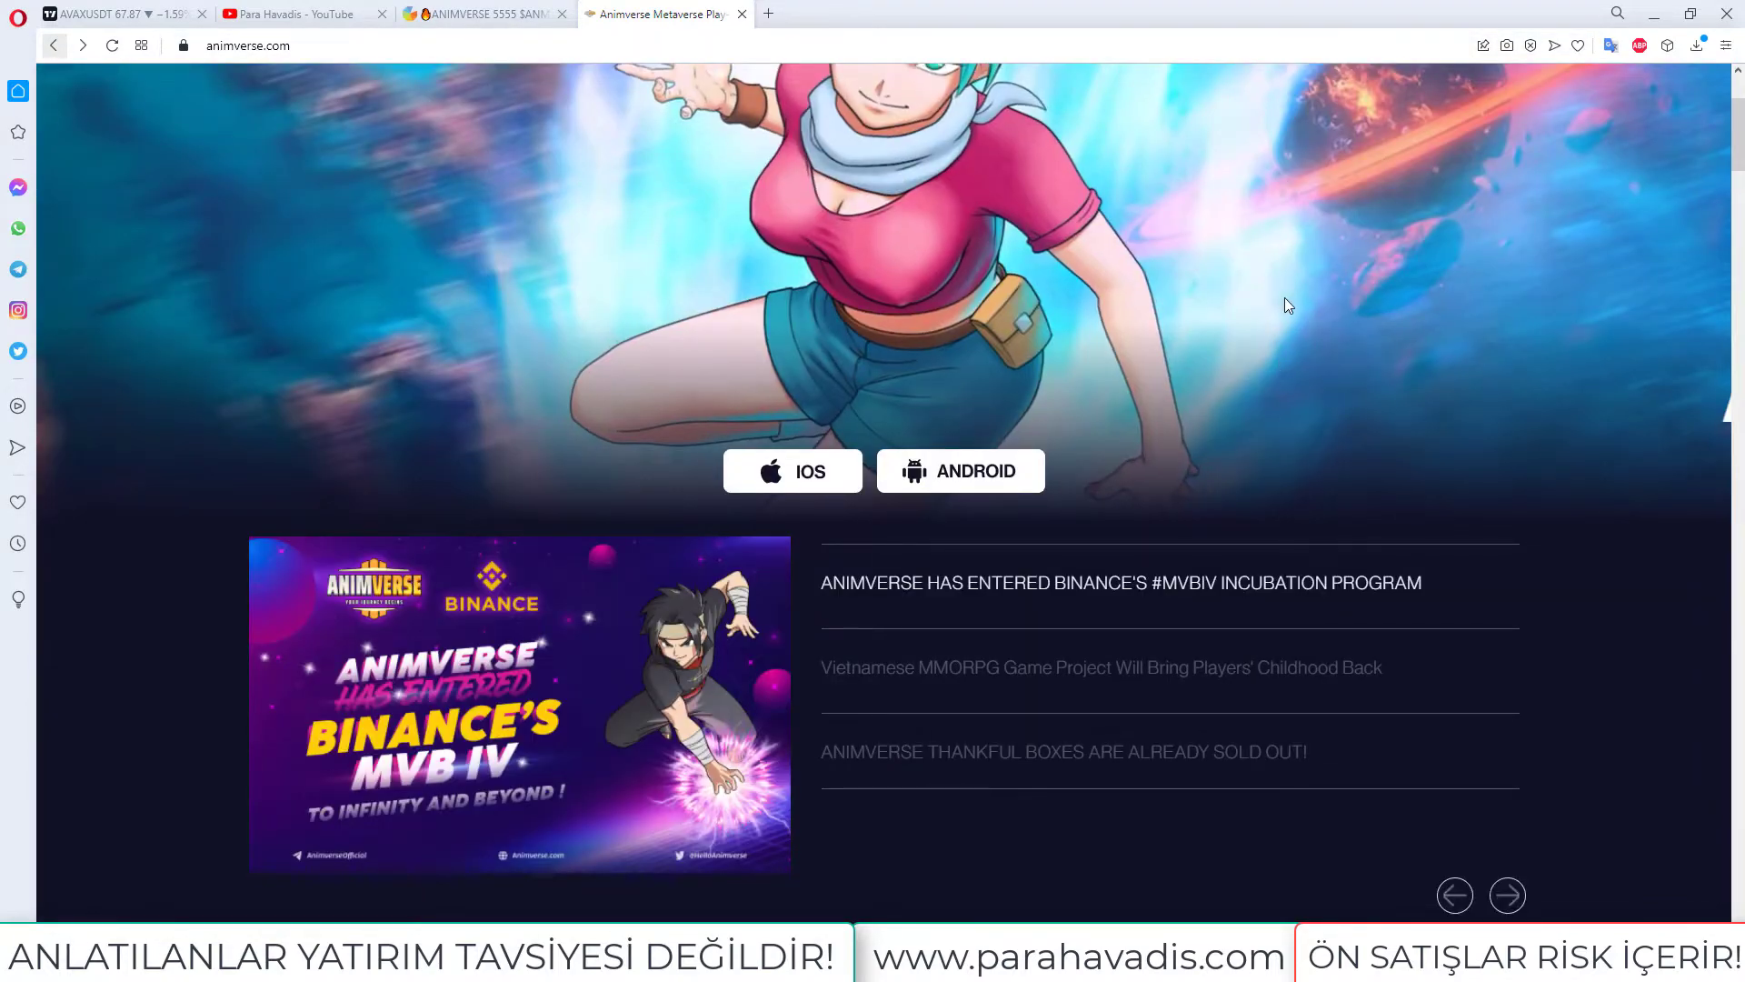
{"action": "scroll", "coordinate": [541, 677], "scroll_direction": "down", "scroll_amount": 2}
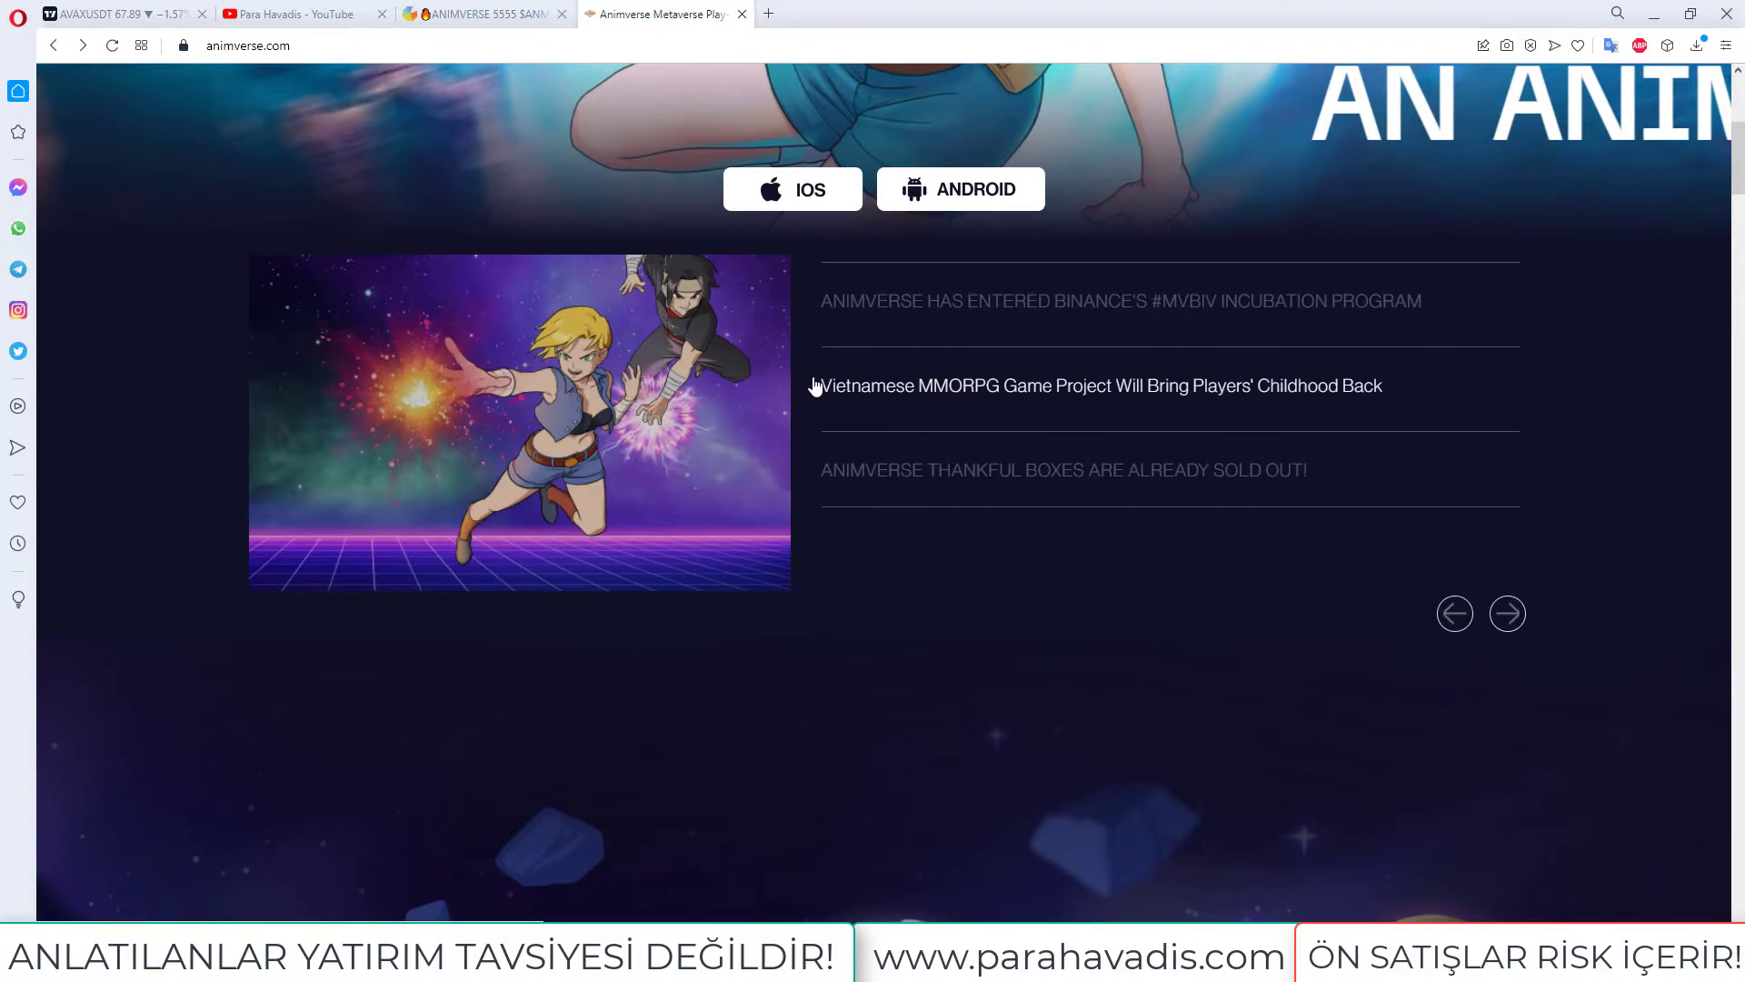
{"action": "scroll", "coordinate": [834, 450], "scroll_direction": "up", "scroll_amount": 4}
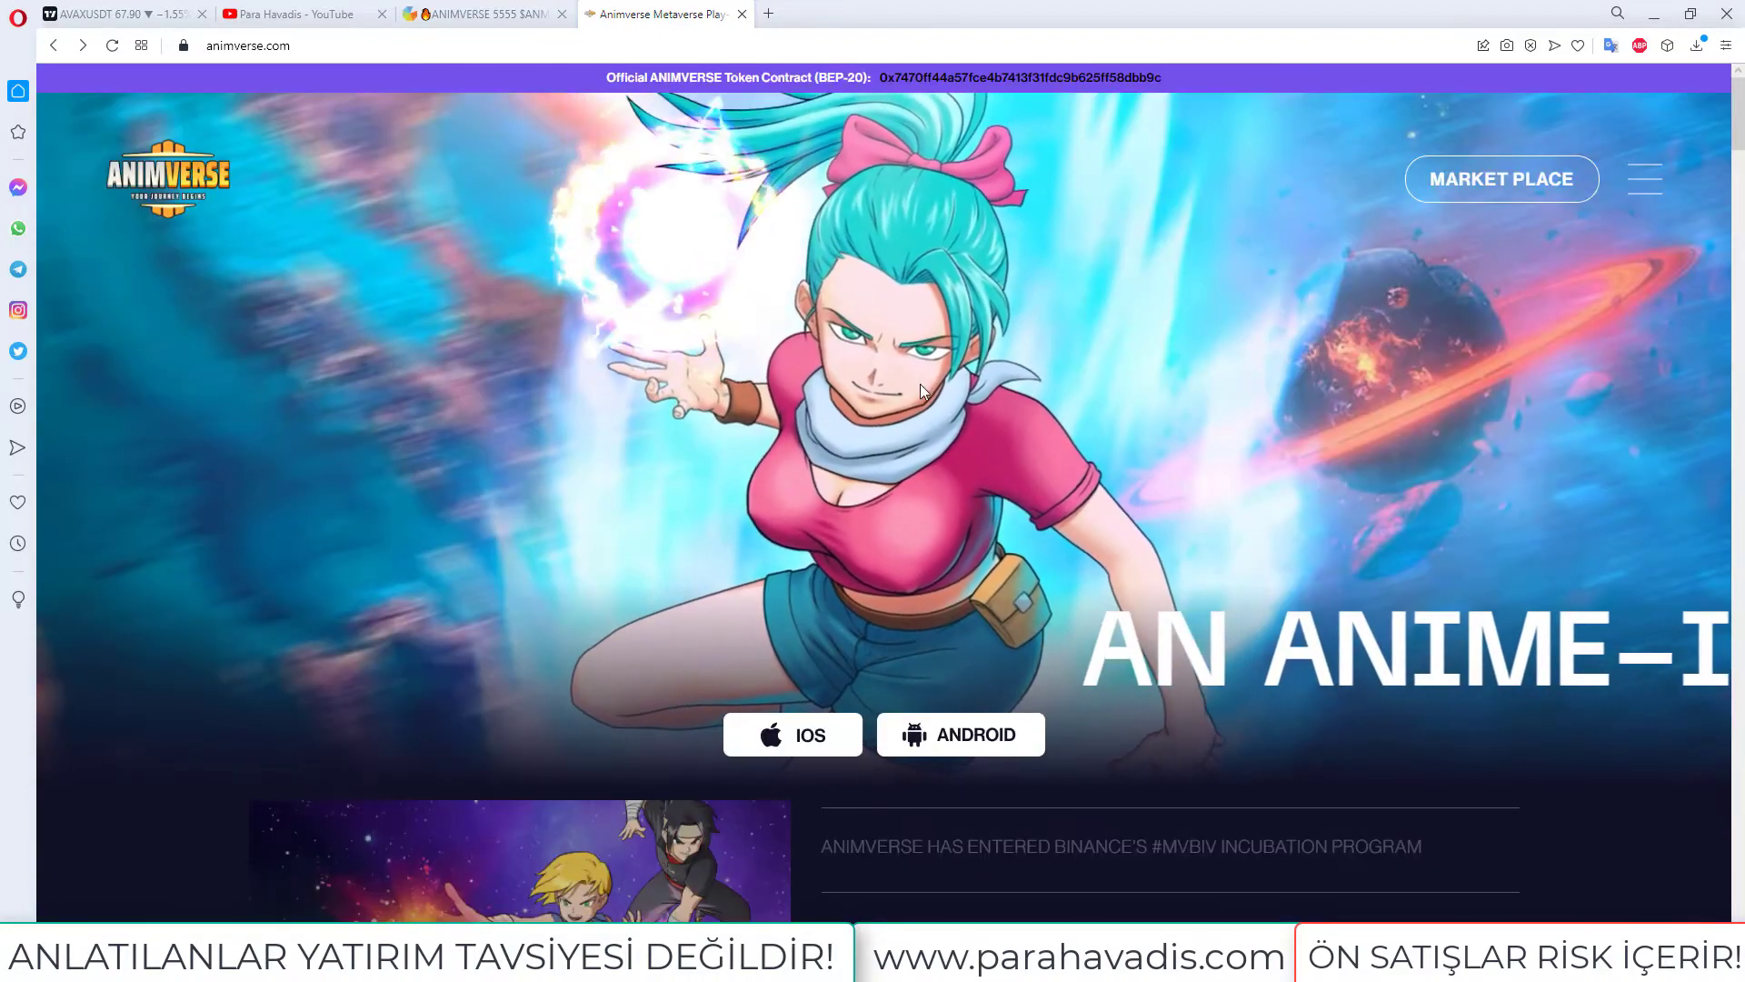
{"action": "scroll", "coordinate": [1201, 578], "scroll_direction": "down", "scroll_amount": 2}
{"action": "scroll", "coordinate": [1204, 585], "scroll_direction": "down", "scroll_amount": 5}
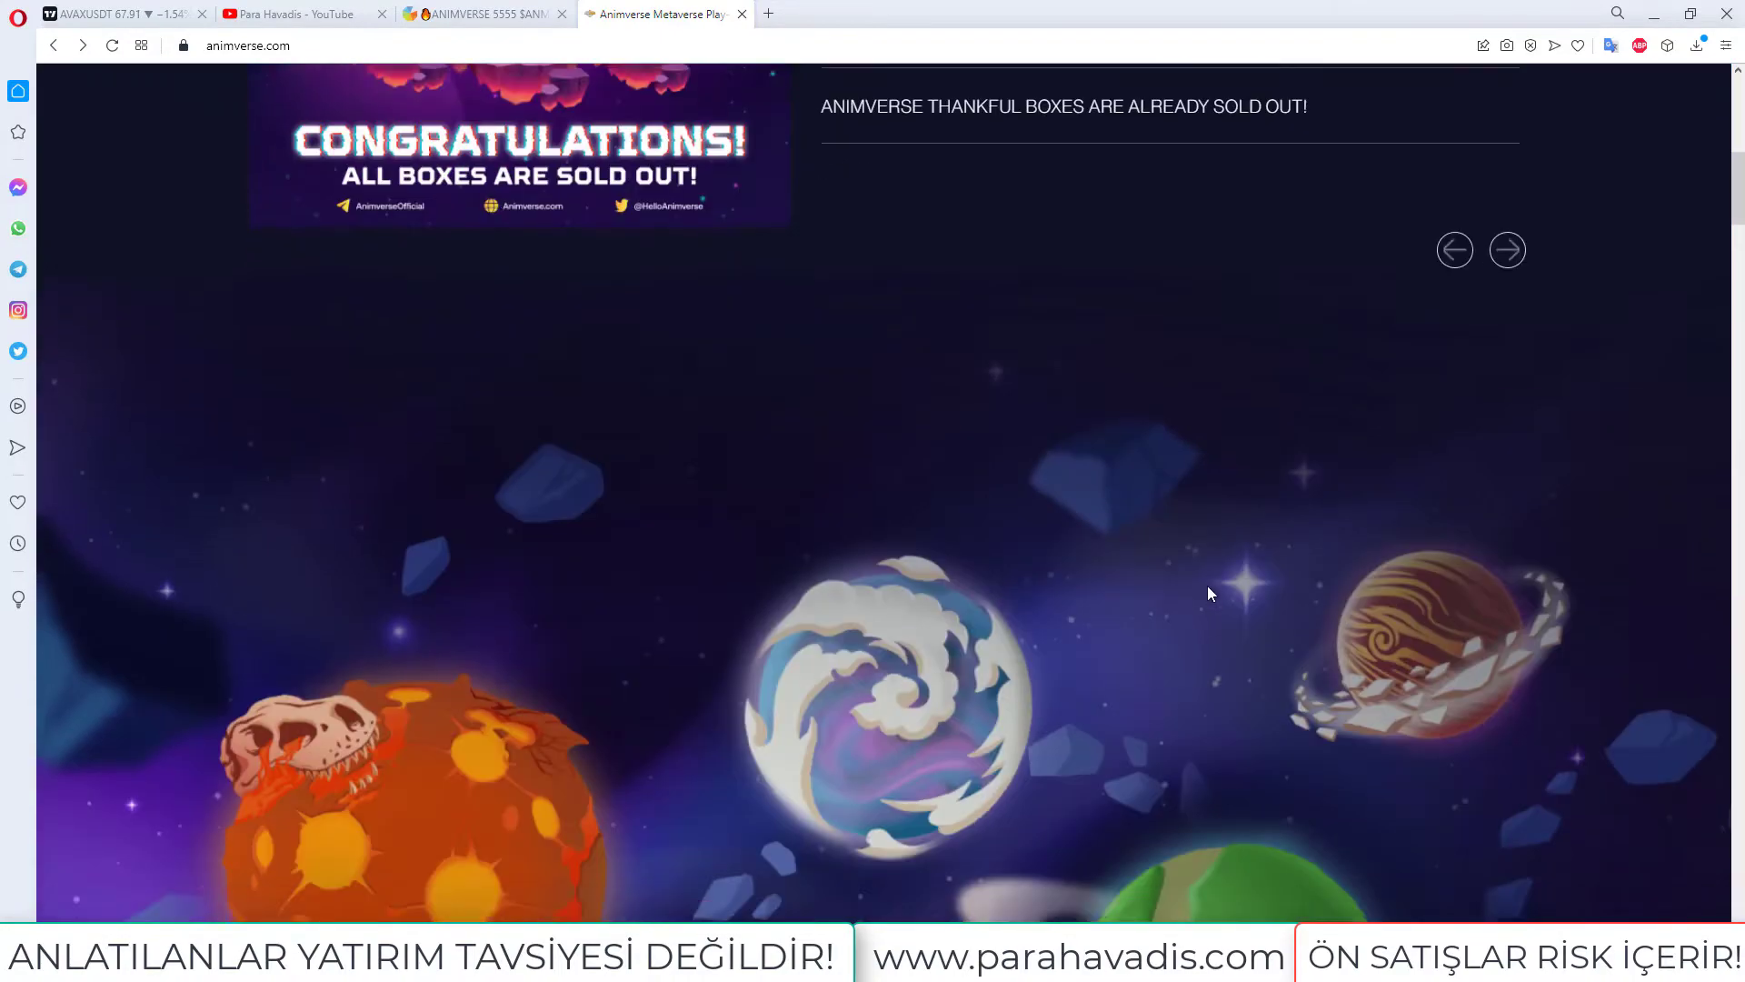
{"action": "scroll", "coordinate": [1207, 584], "scroll_direction": "down", "scroll_amount": 4}
{"action": "scroll", "coordinate": [1208, 584], "scroll_direction": "down", "scroll_amount": 4}
{"action": "scroll", "coordinate": [1209, 593], "scroll_direction": "down", "scroll_amount": 4}
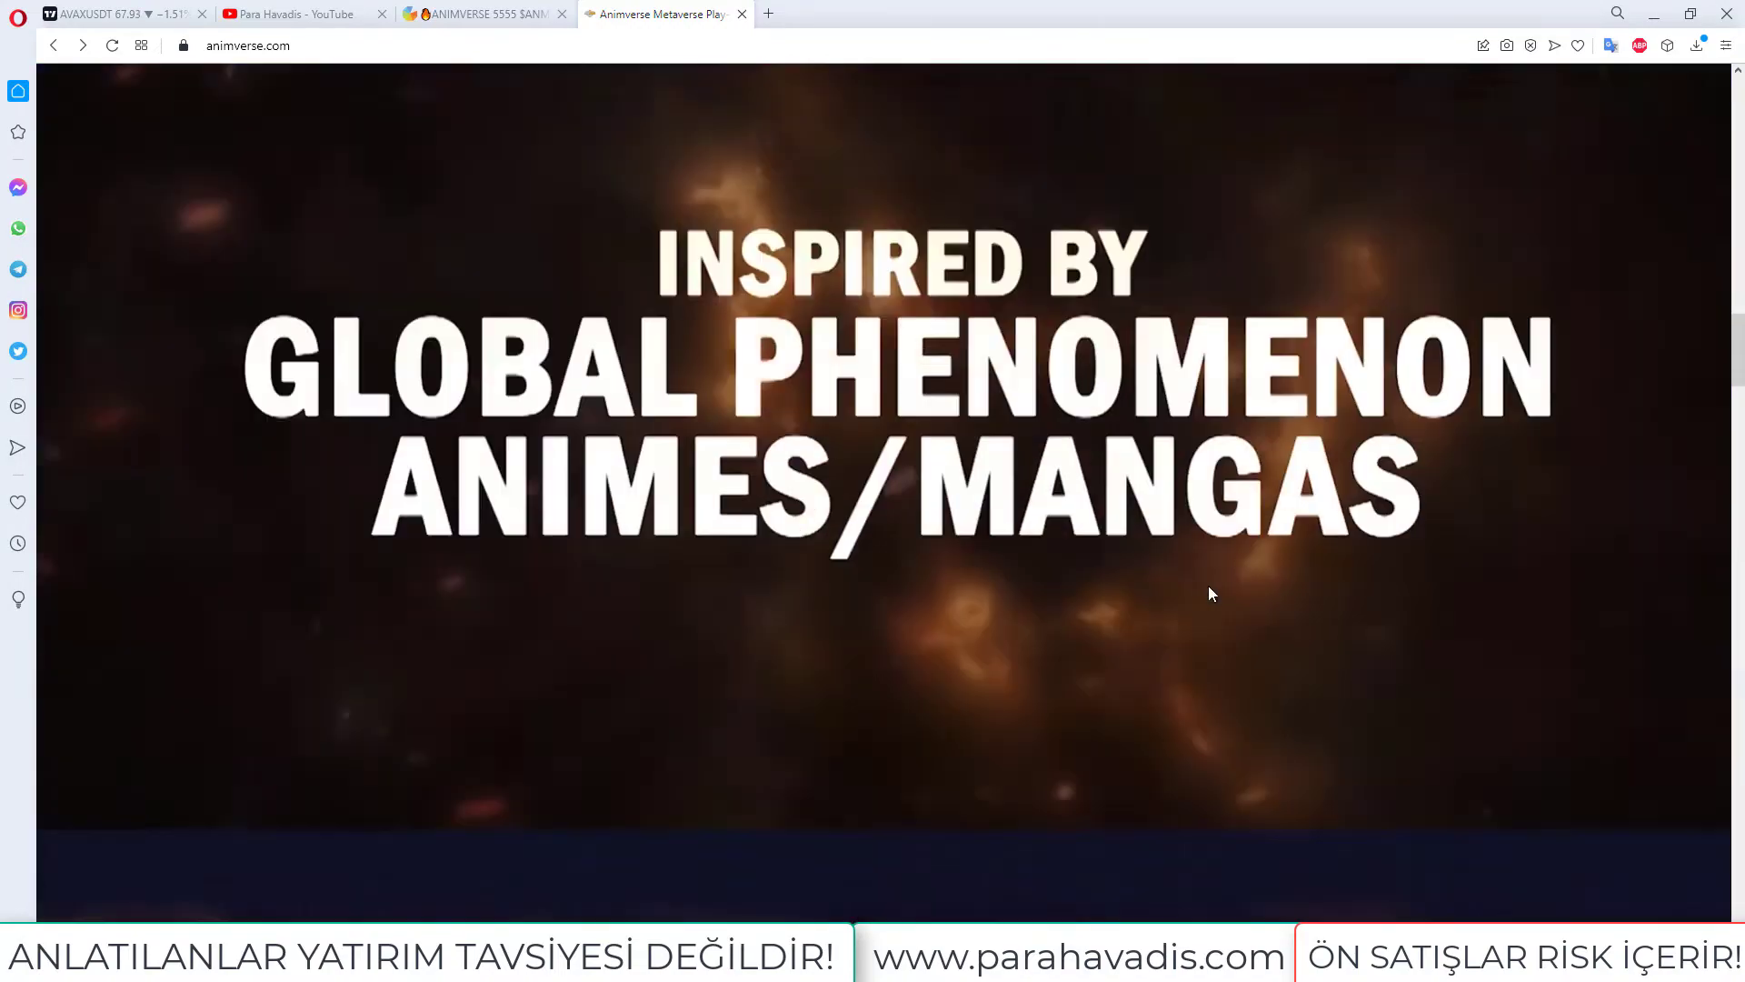
{"action": "scroll", "coordinate": [1209, 593], "scroll_direction": "down", "scroll_amount": 4}
{"action": "scroll", "coordinate": [1208, 592], "scroll_direction": "down", "scroll_amount": 5}
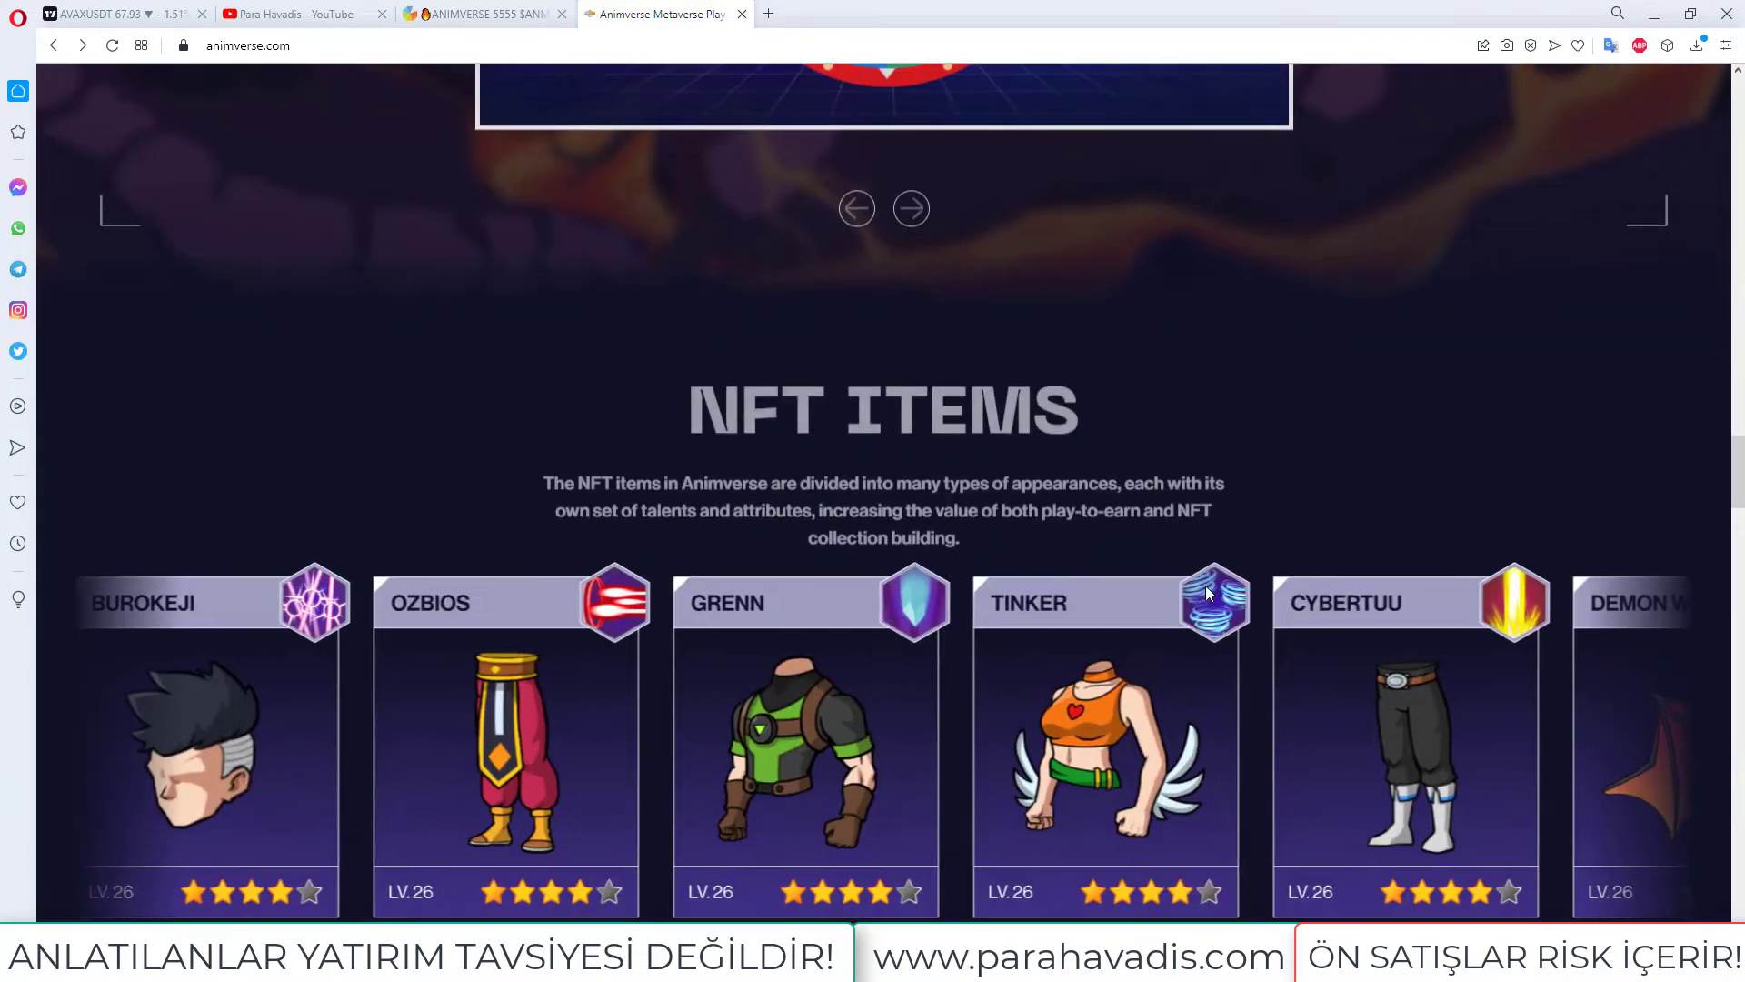
{"action": "scroll", "coordinate": [1150, 597], "scroll_direction": "down", "scroll_amount": 3}
{"action": "scroll", "coordinate": [973, 701], "scroll_direction": "down", "scroll_amount": 3}
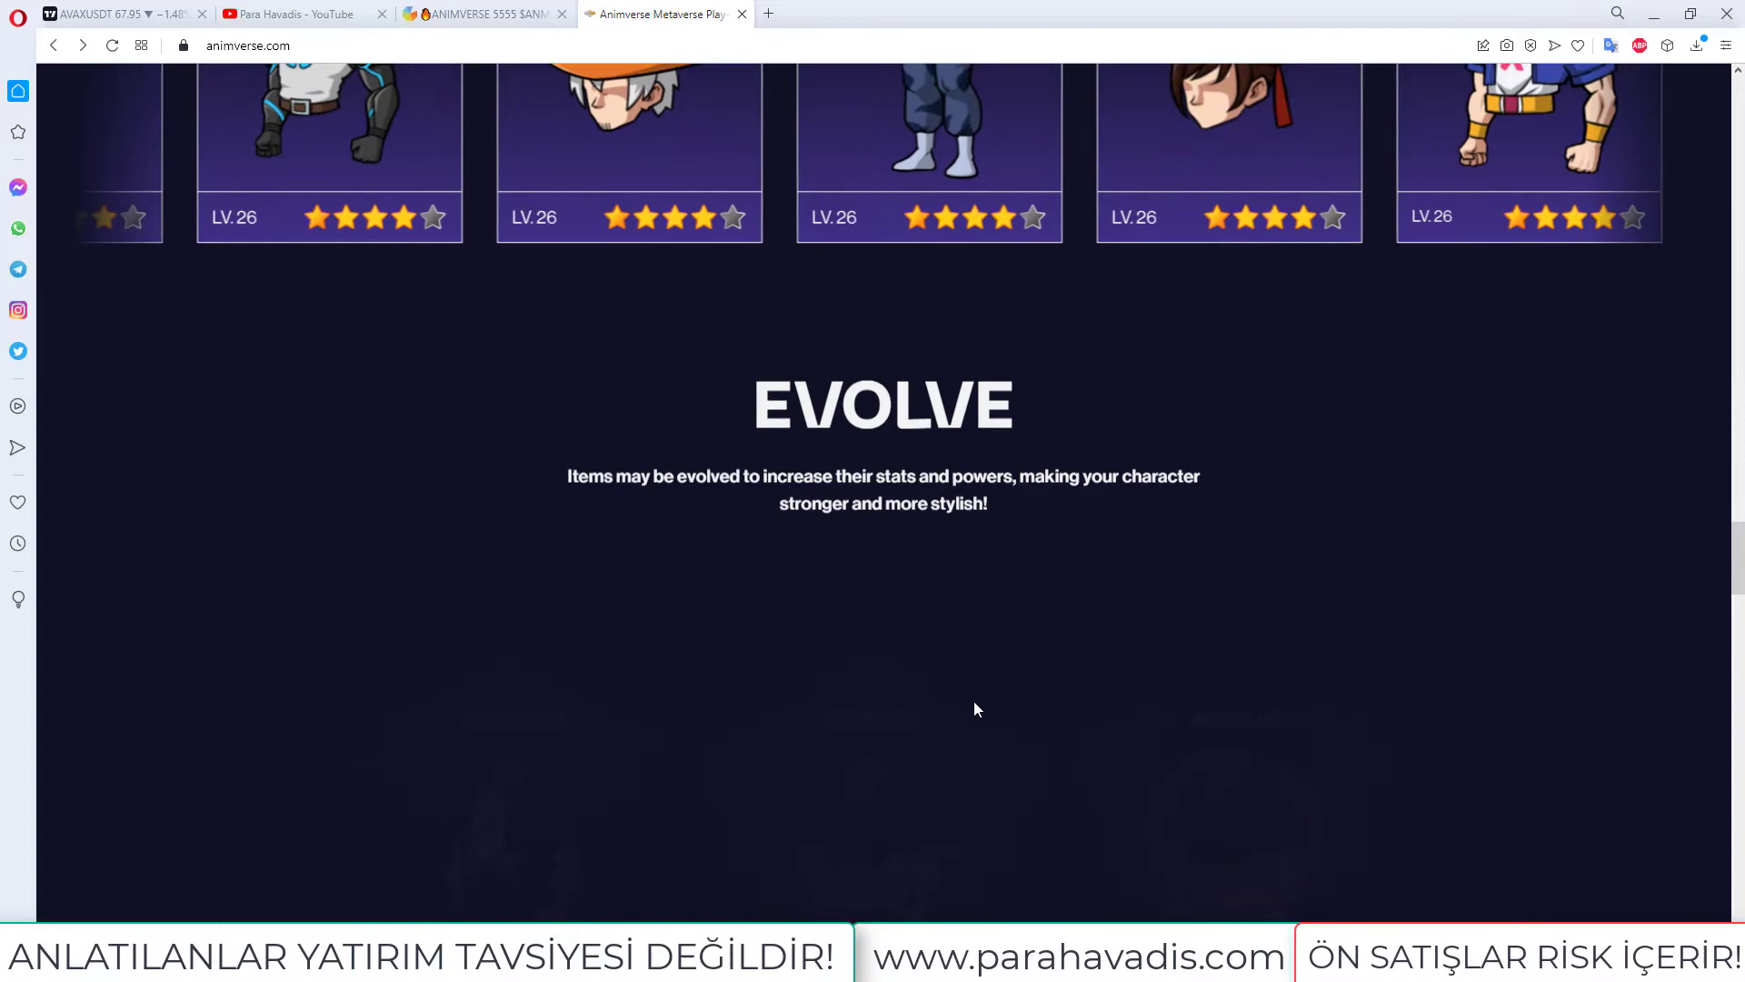
{"action": "scroll", "coordinate": [974, 700], "scroll_direction": "down", "scroll_amount": 4}
{"action": "scroll", "coordinate": [682, 137], "scroll_direction": "down", "scroll_amount": 3}
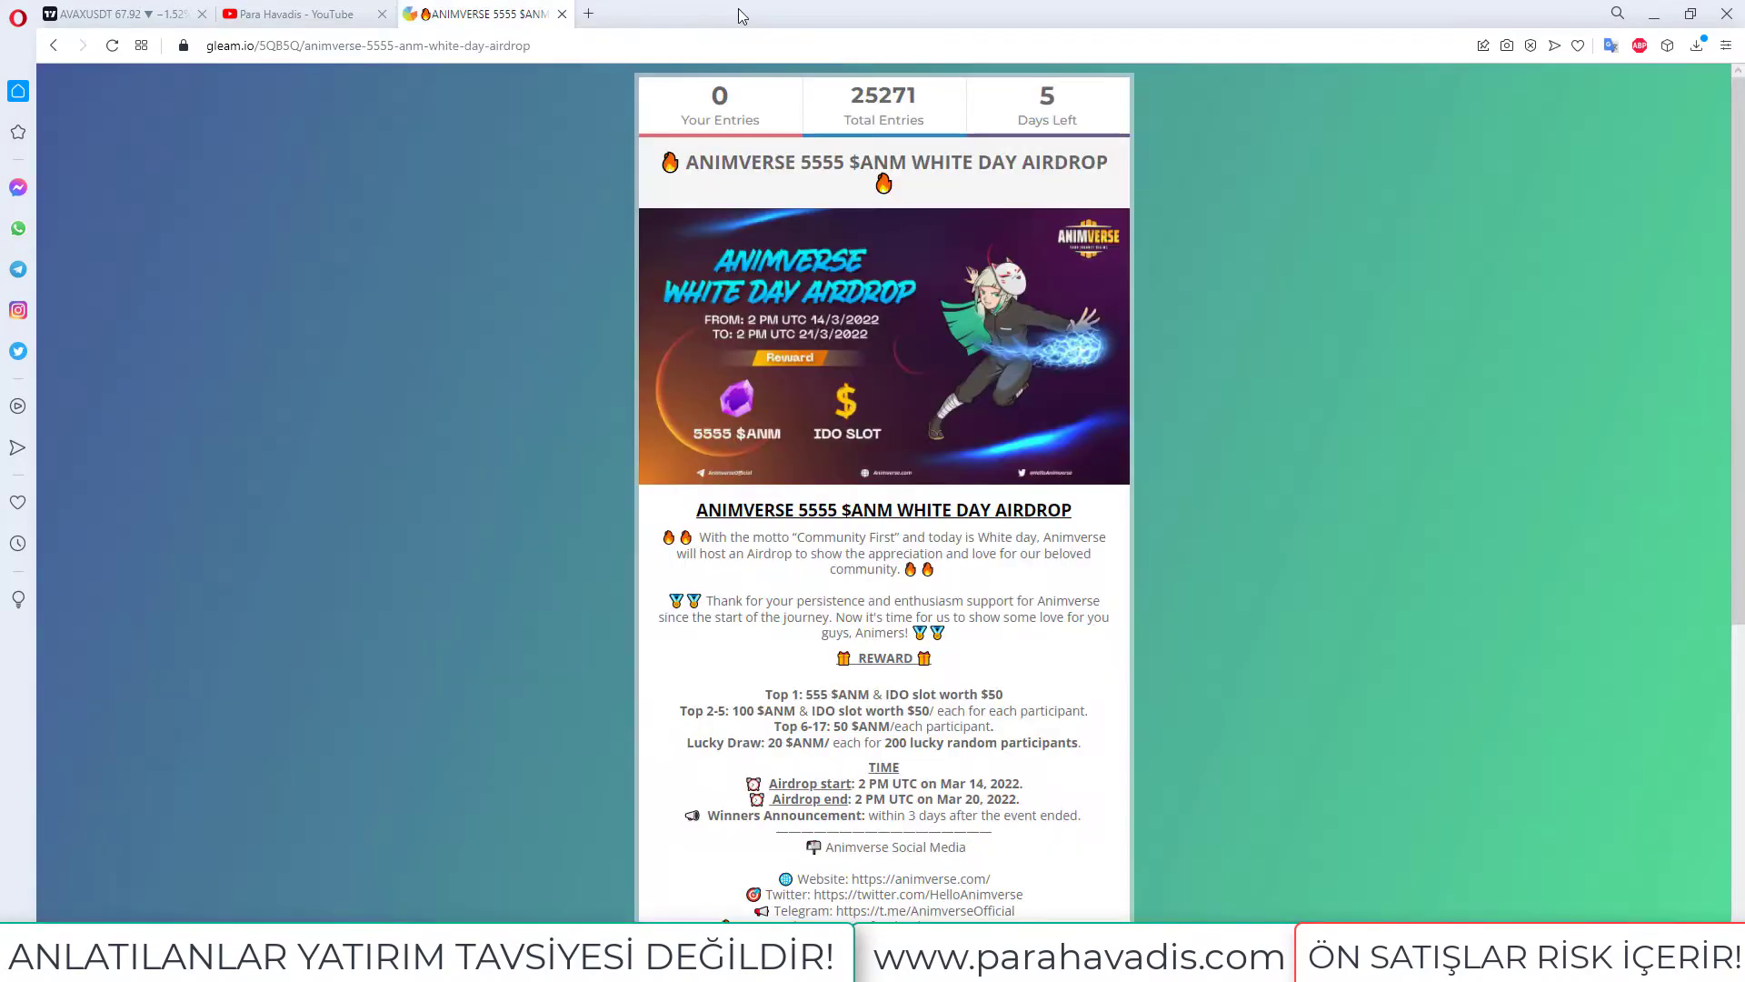
{"action": "left_click", "coordinate": [742, 14]}
{"action": "scroll", "coordinate": [1198, 501], "scroll_direction": "down", "scroll_amount": 2}
{"action": "scroll", "coordinate": [1199, 501], "scroll_direction": "down", "scroll_amount": 3}
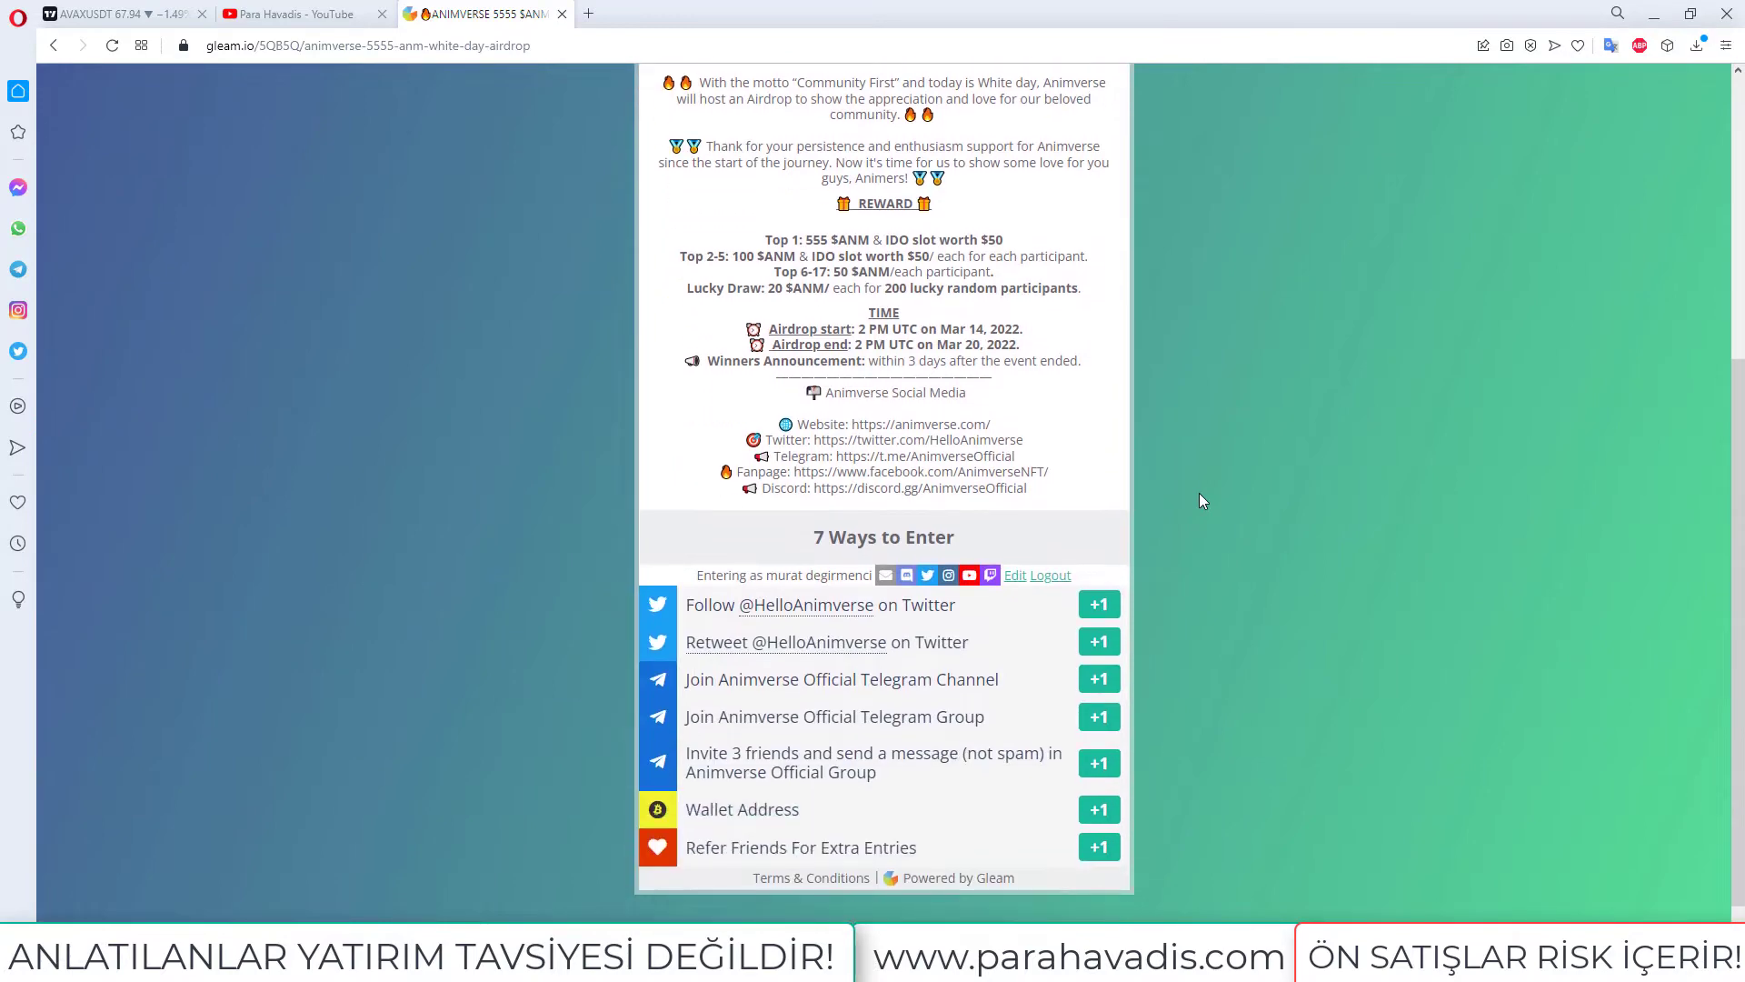
{"action": "scroll", "coordinate": [1198, 501], "scroll_direction": "up", "scroll_amount": 2}
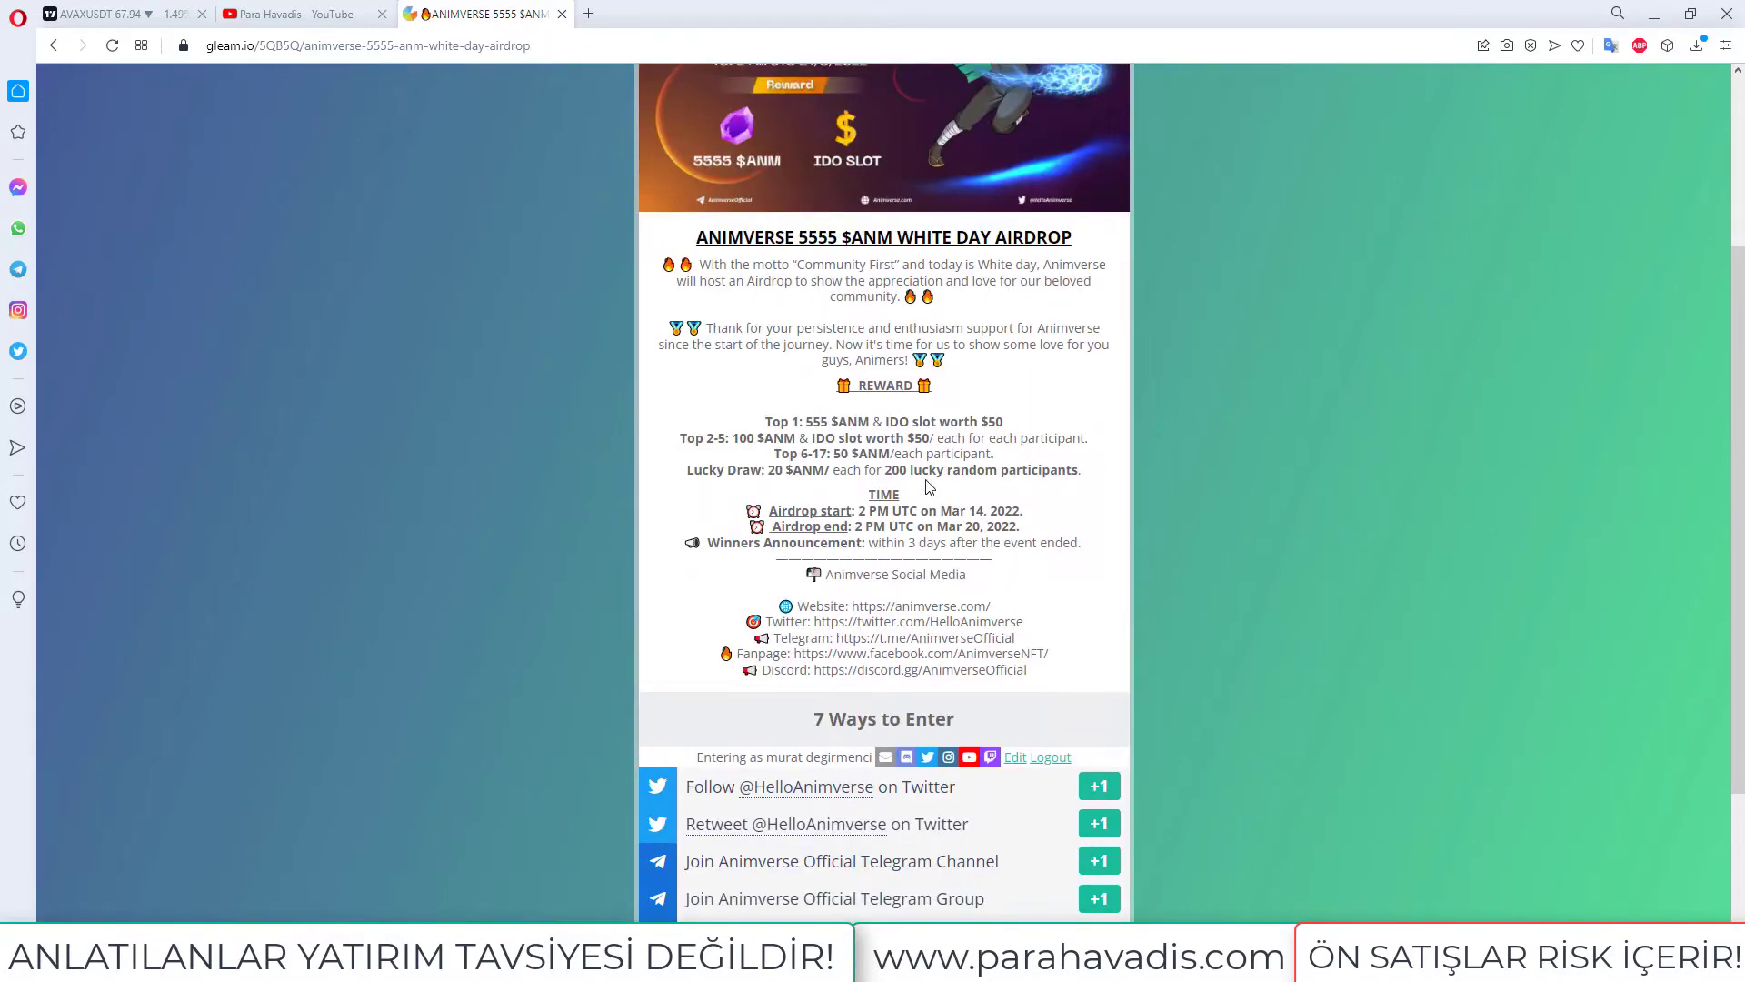
{"action": "scroll", "coordinate": [1200, 599], "scroll_direction": "down", "scroll_amount": 3}
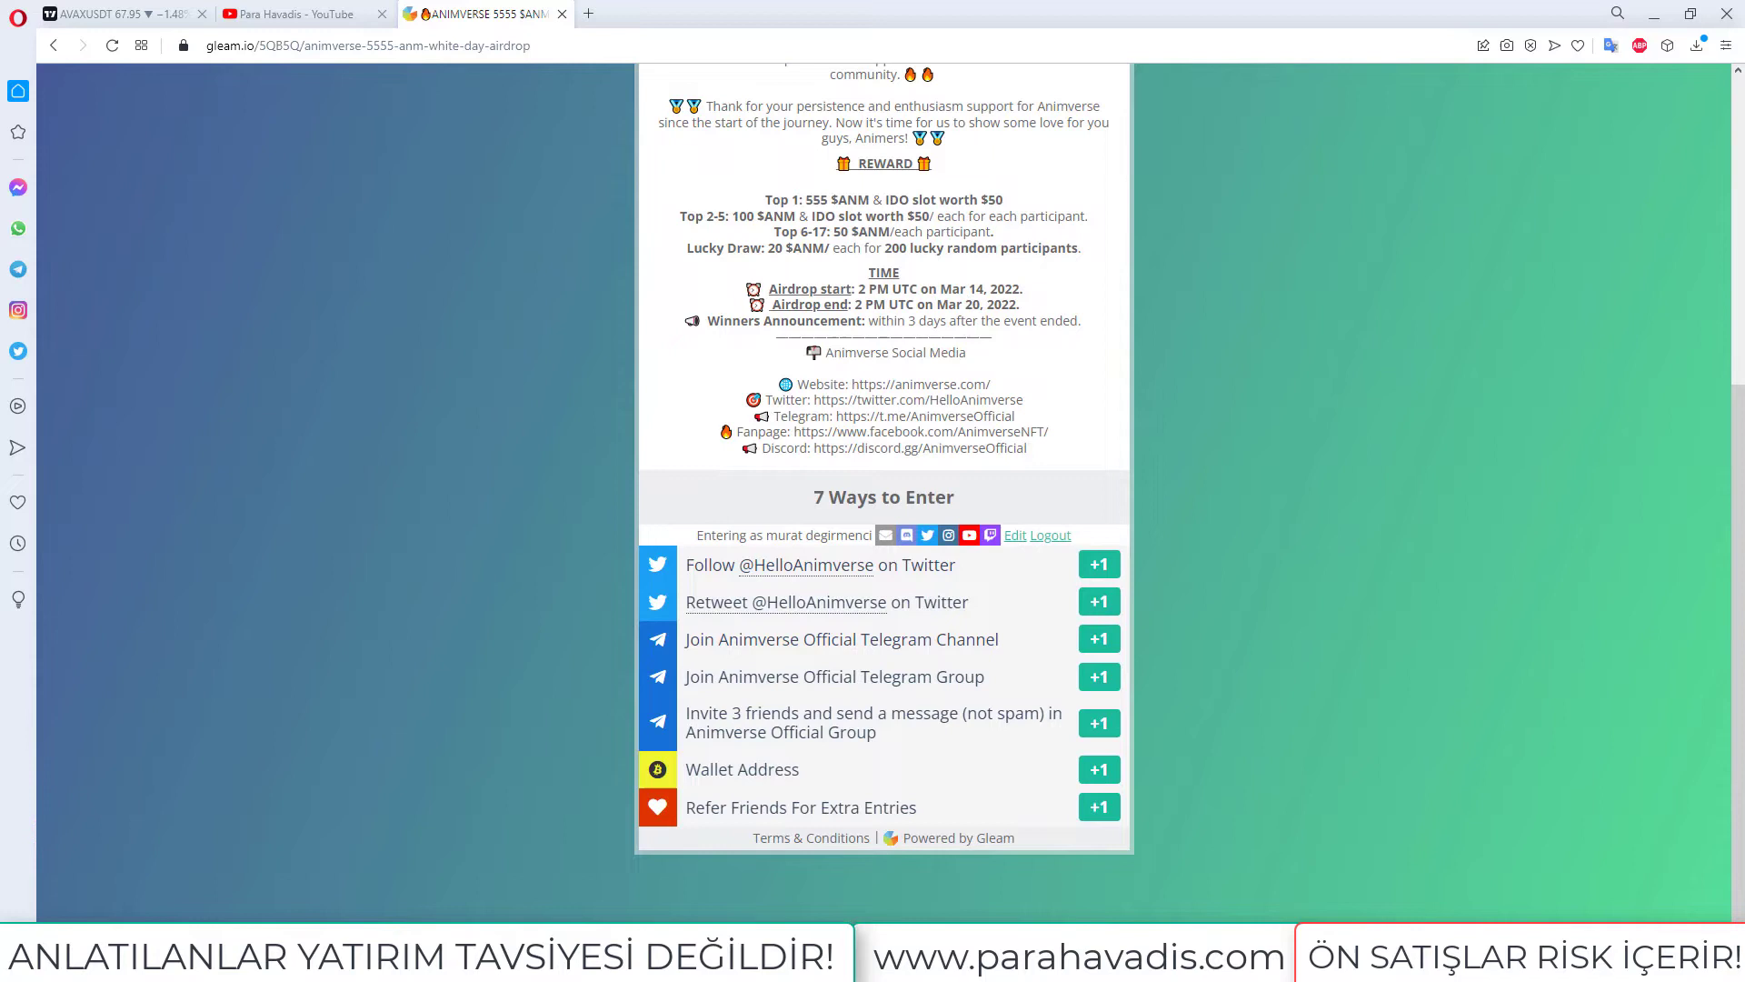
{"action": "left_click", "coordinate": [898, 580]}
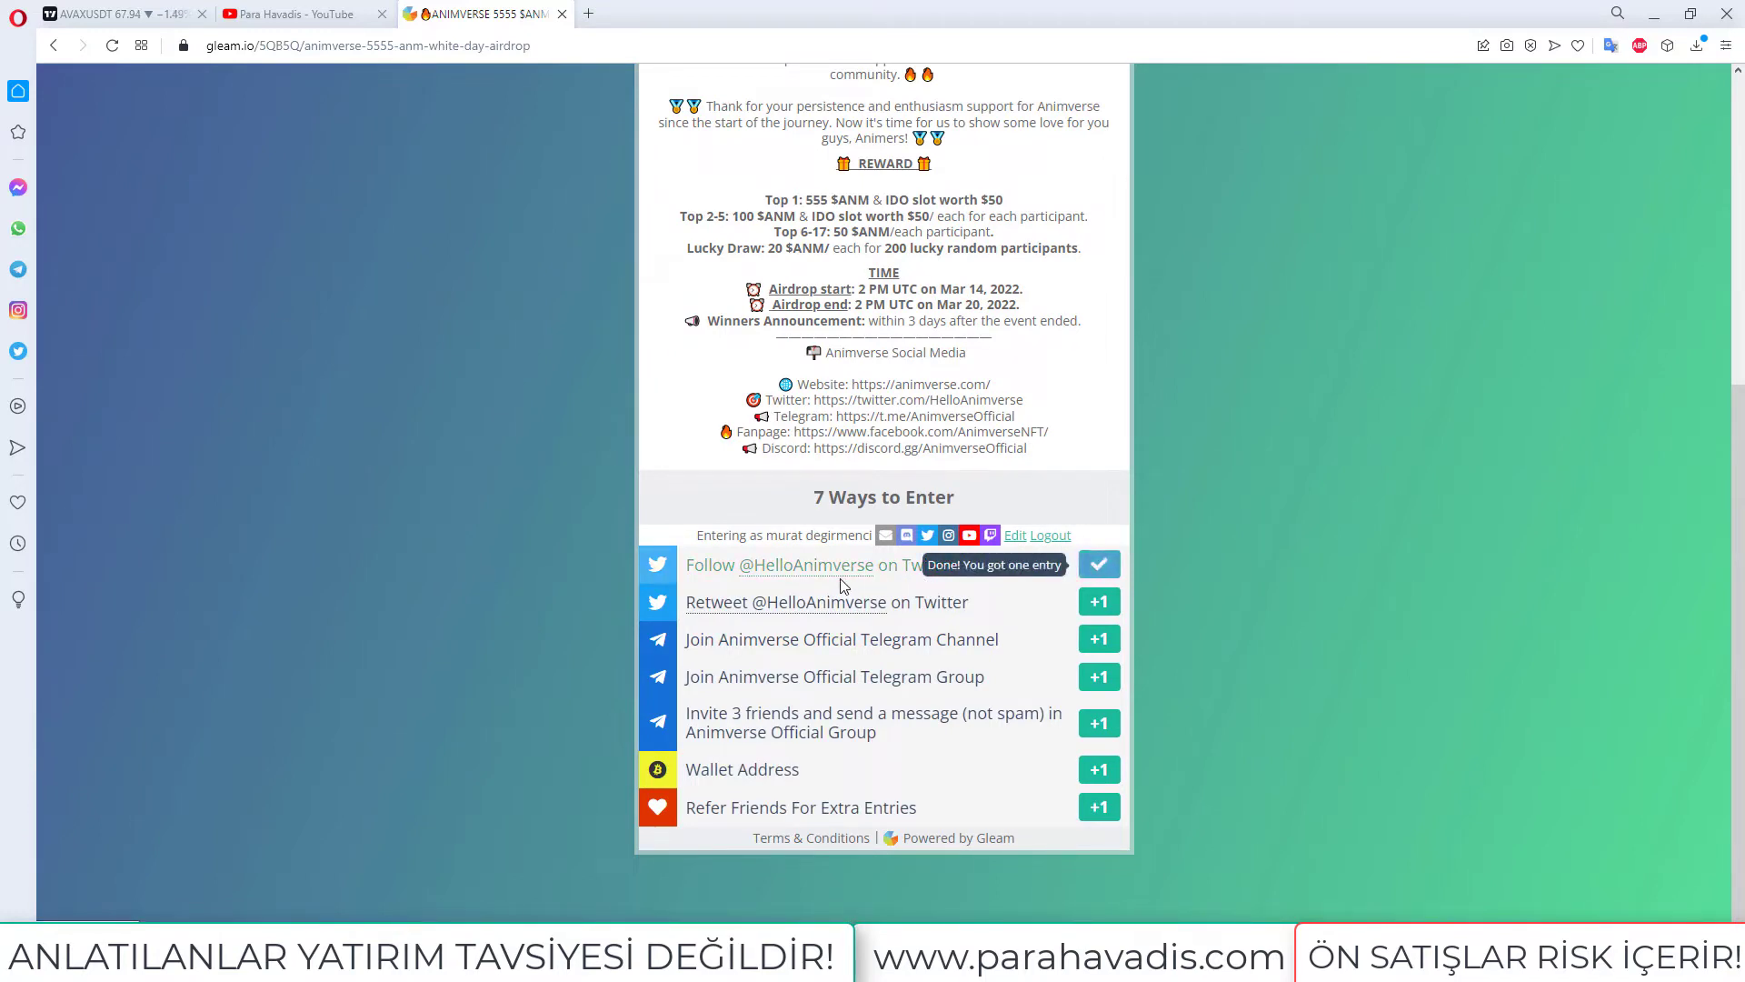
{"action": "left_click", "coordinate": [852, 602]}
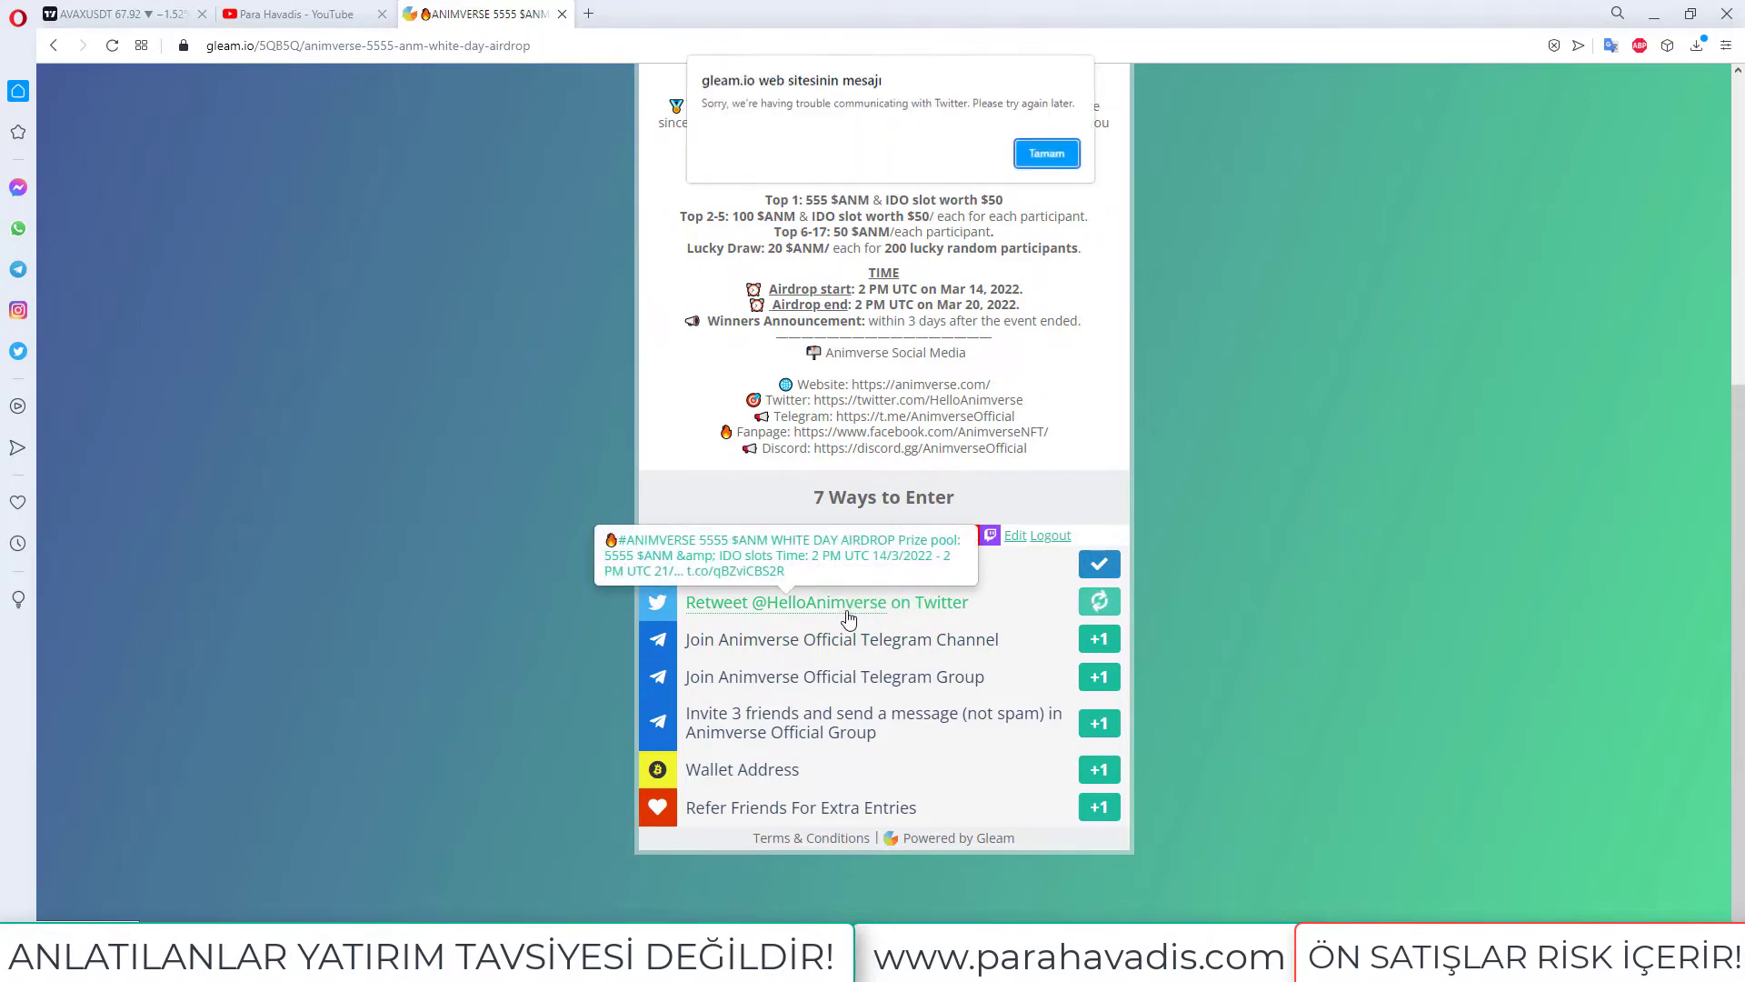
{"action": "left_click", "coordinate": [1046, 154]}
{"action": "scroll", "coordinate": [1227, 545], "scroll_direction": "down", "scroll_amount": 2}
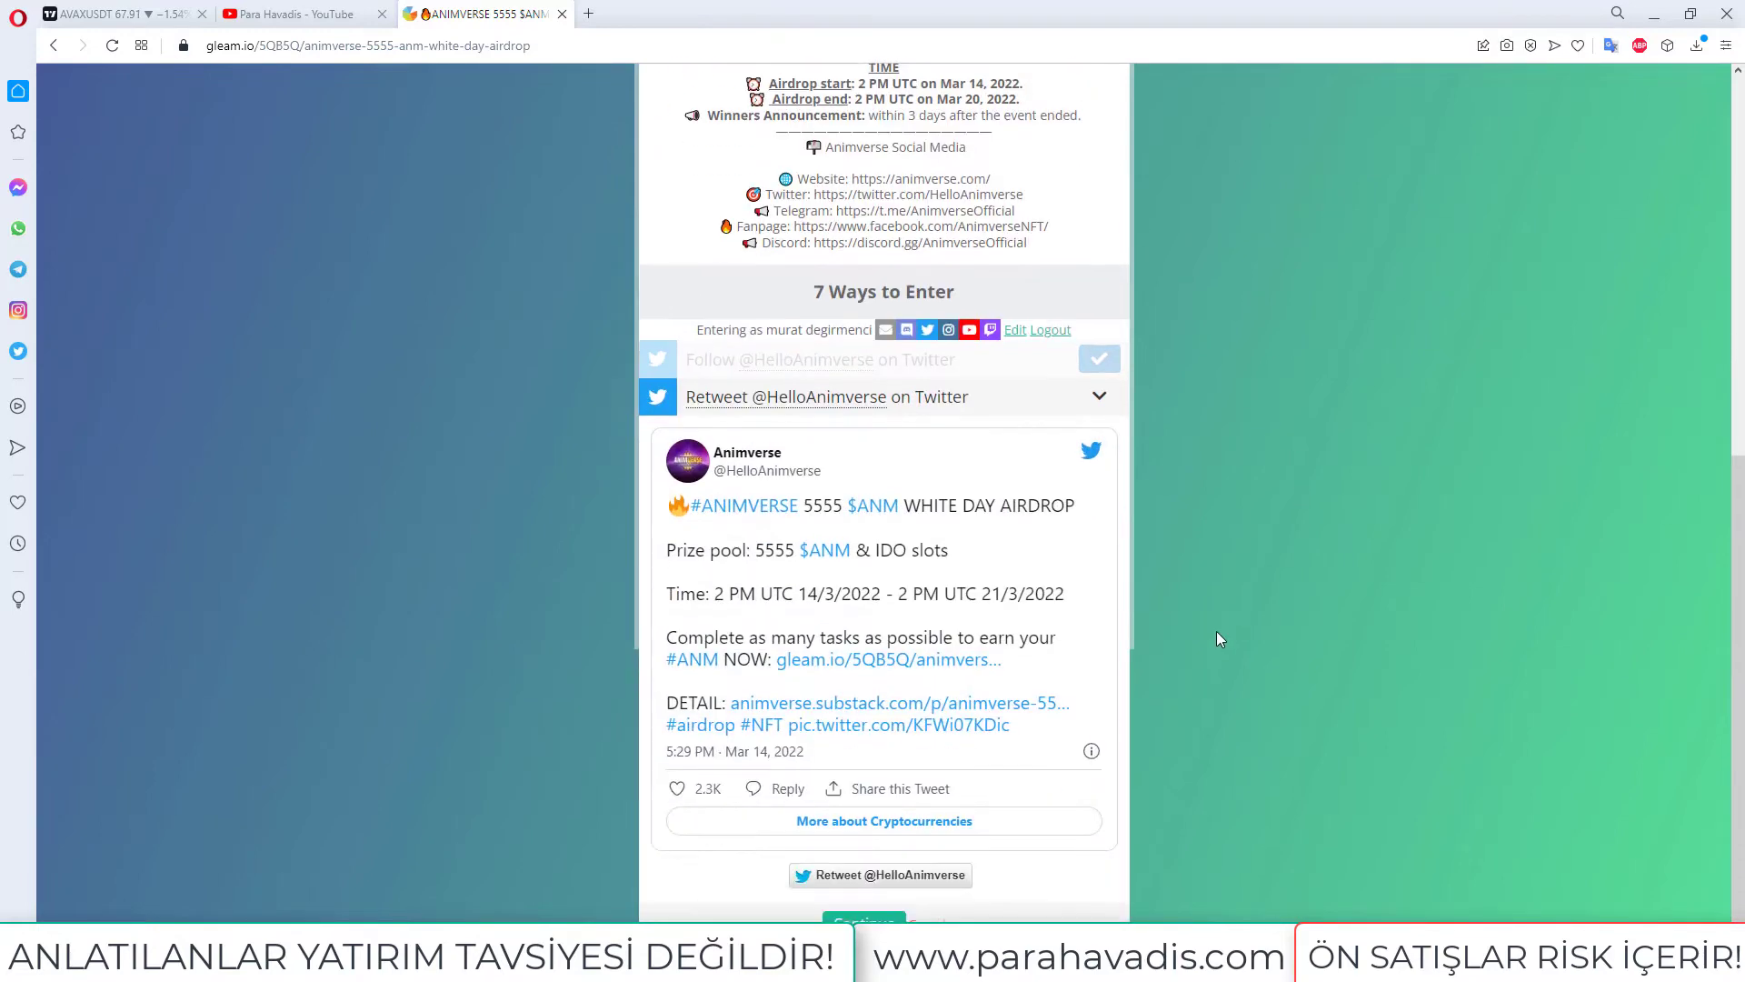
{"action": "left_click", "coordinate": [880, 875]}
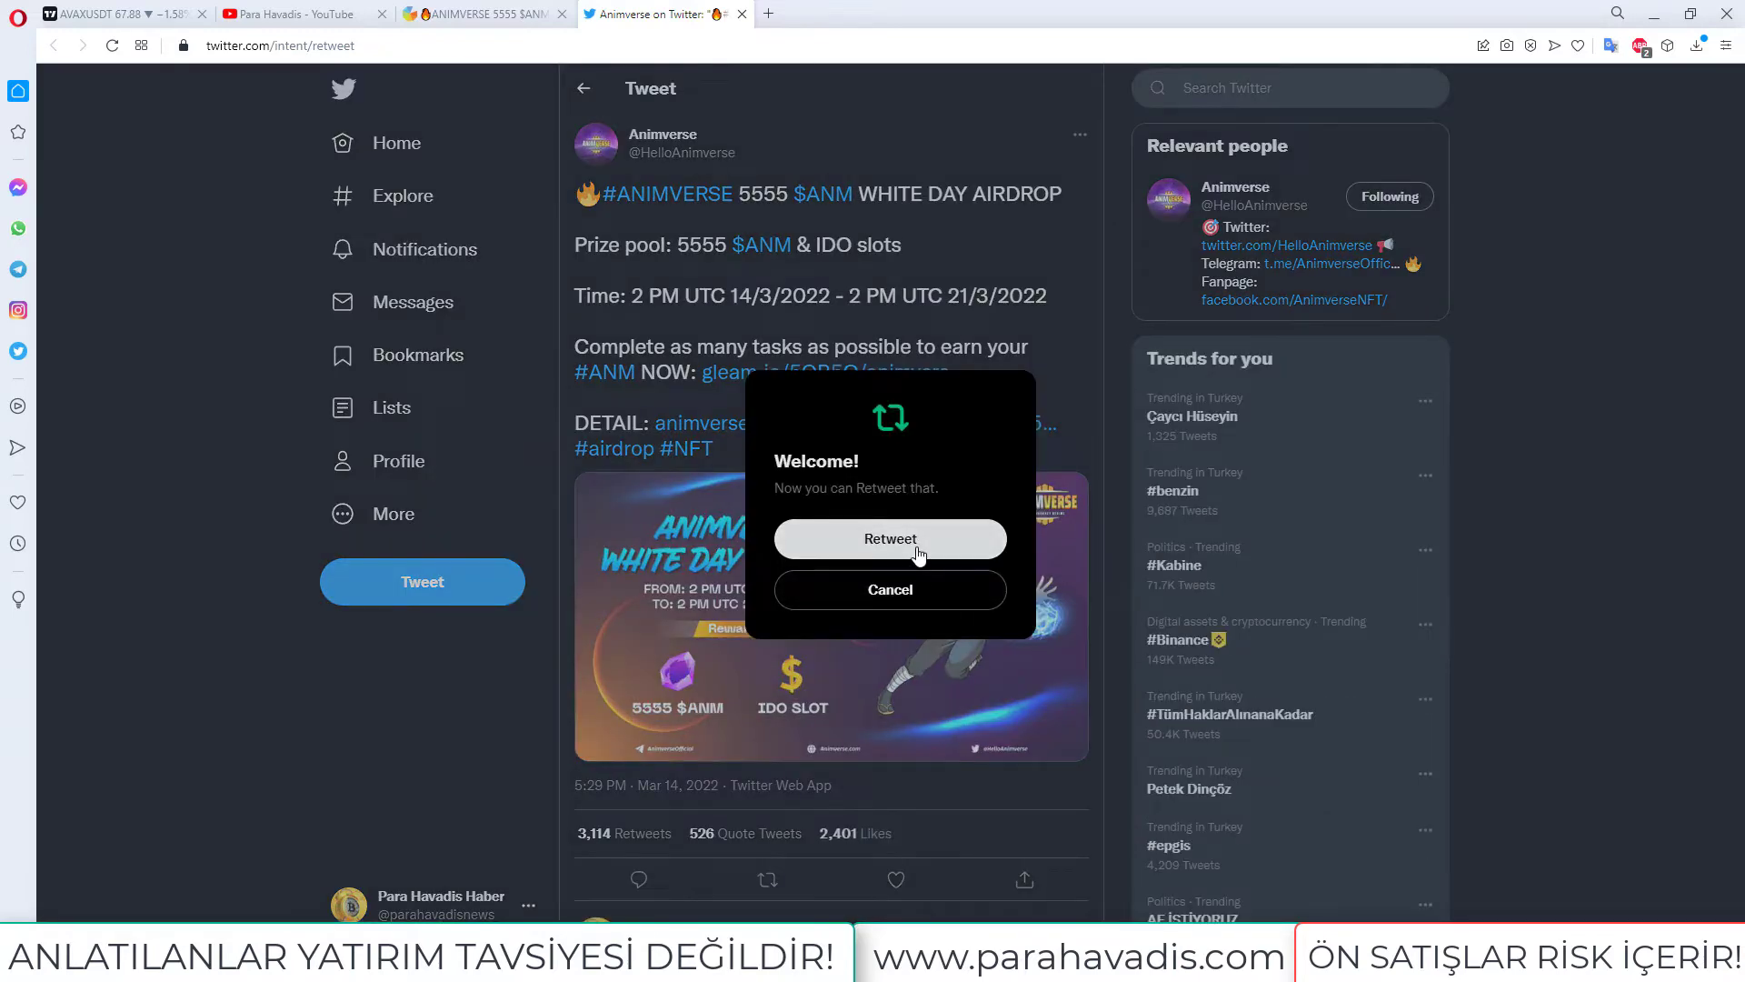
{"action": "left_click", "coordinate": [890, 539]}
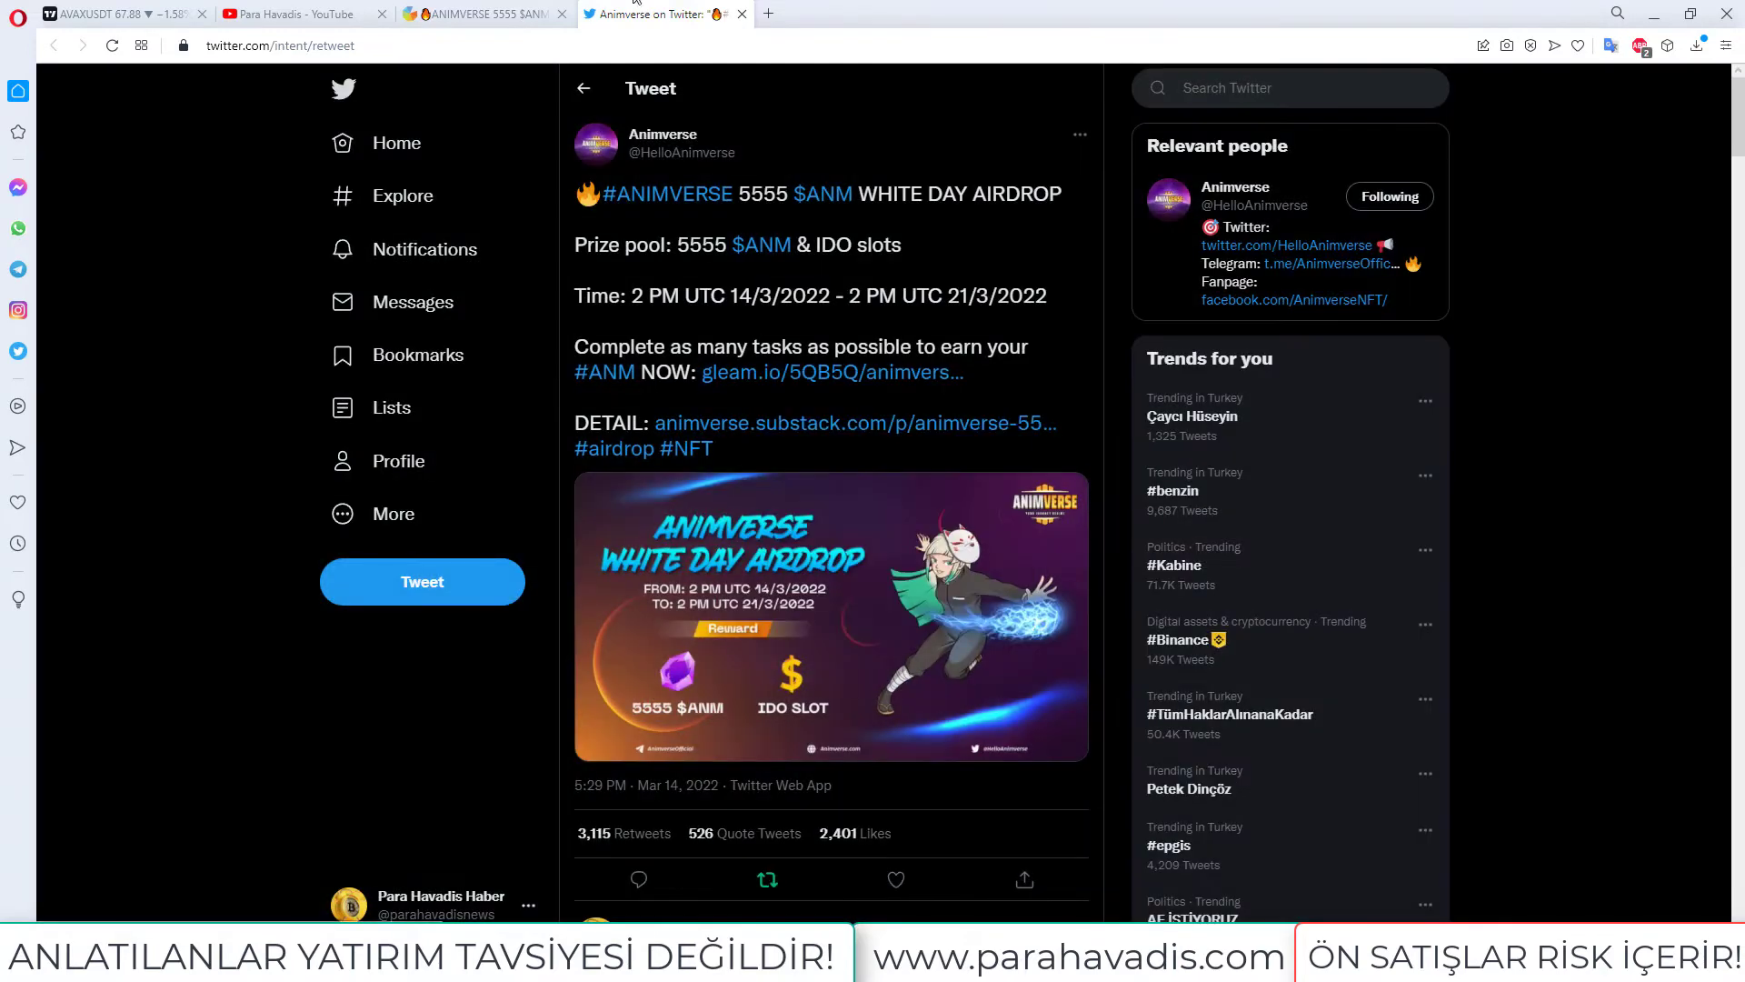
{"action": "left_click", "coordinate": [530, 28]}
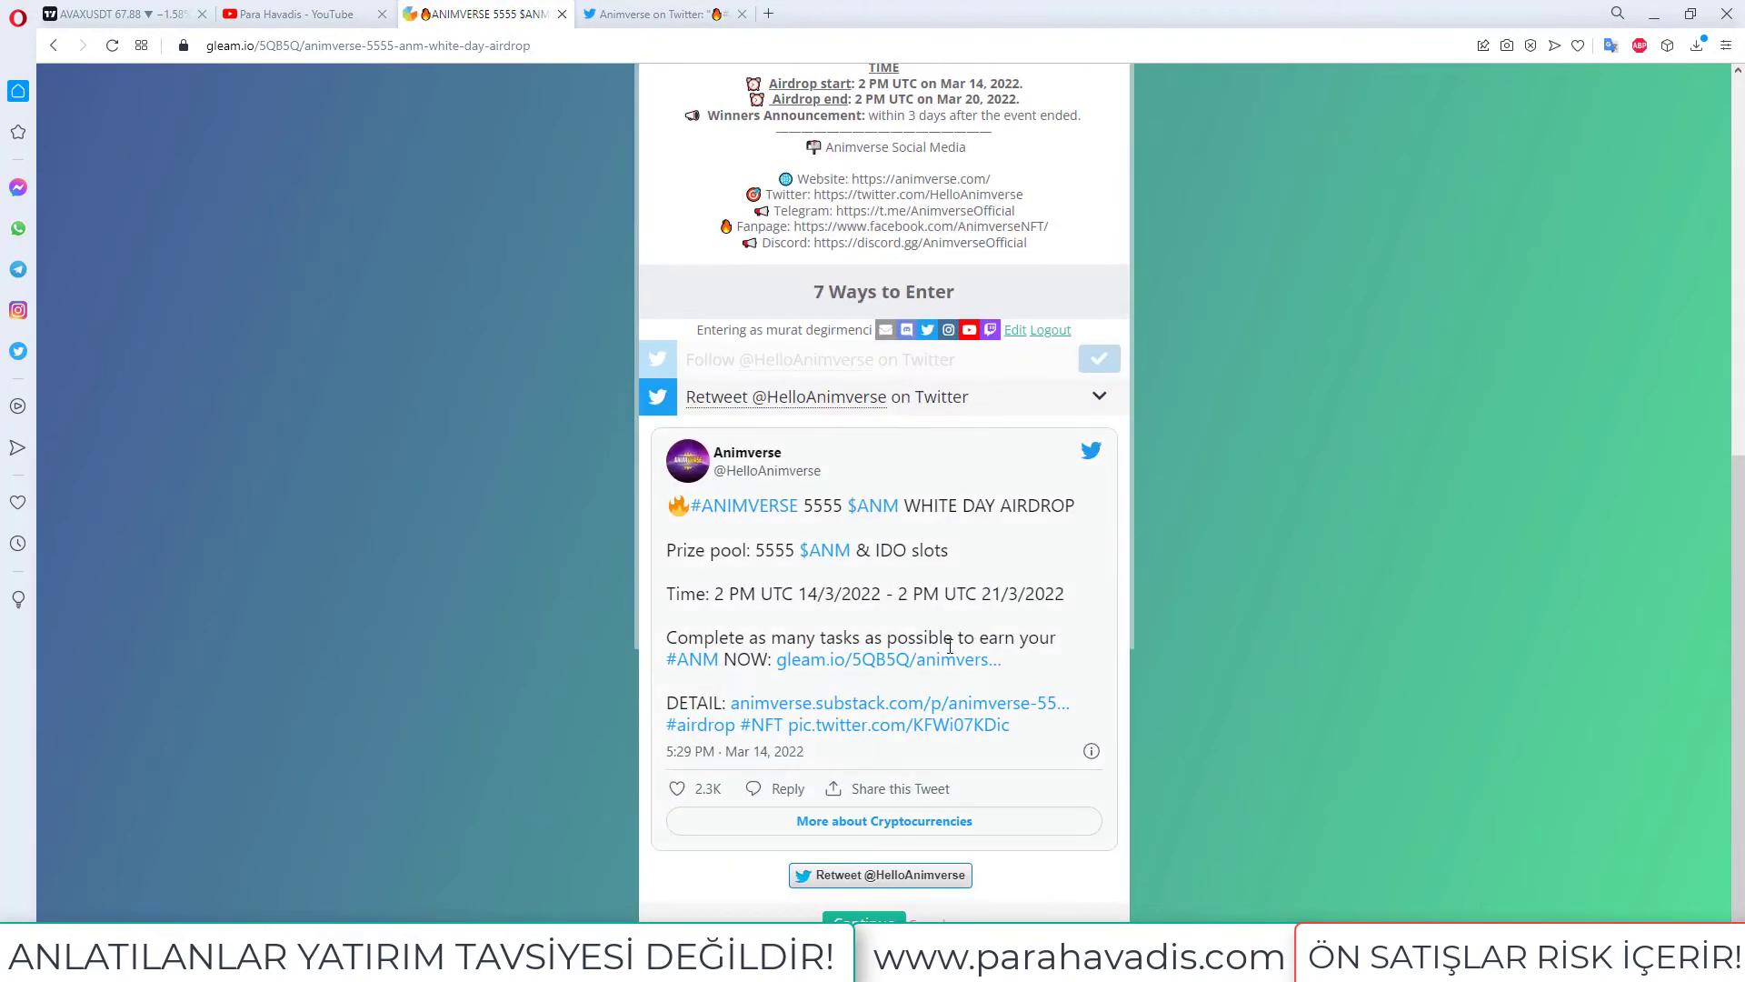
{"action": "left_click", "coordinate": [864, 921]}
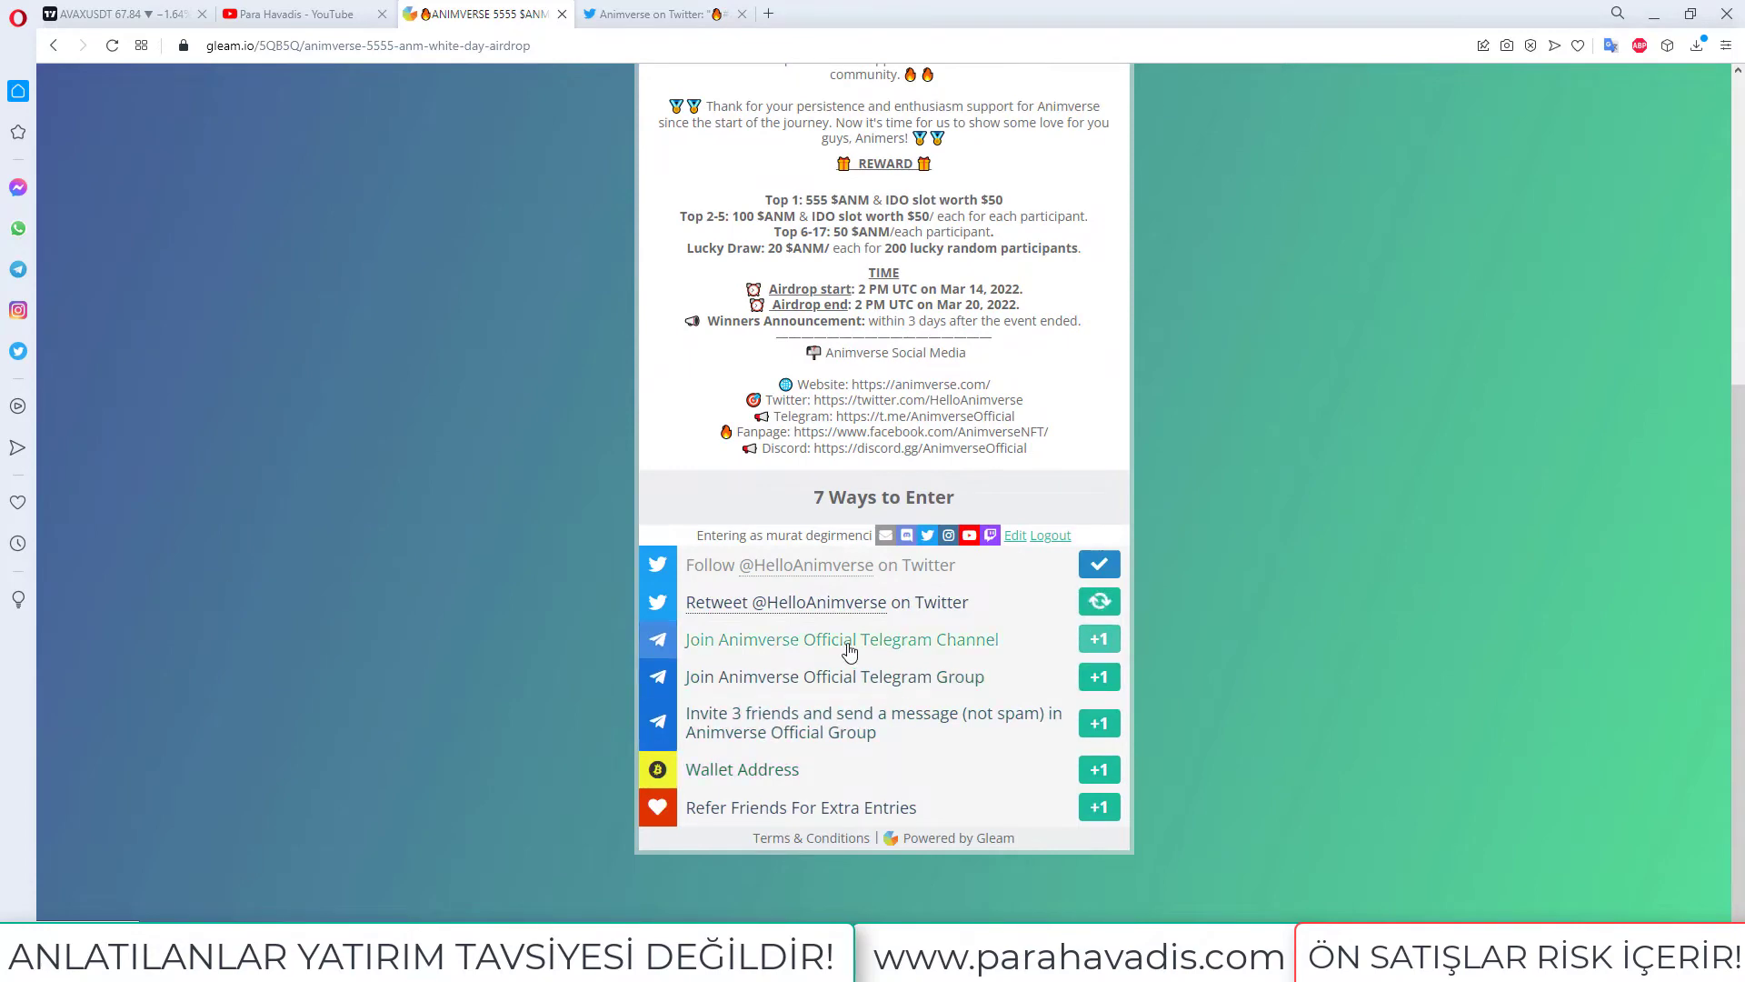
- Visit the Animverse Telegram channel and mark the Telegram Channel entry done
{"action": "left_click", "coordinate": [763, 638]}
{"action": "left_click", "coordinate": [887, 720]}
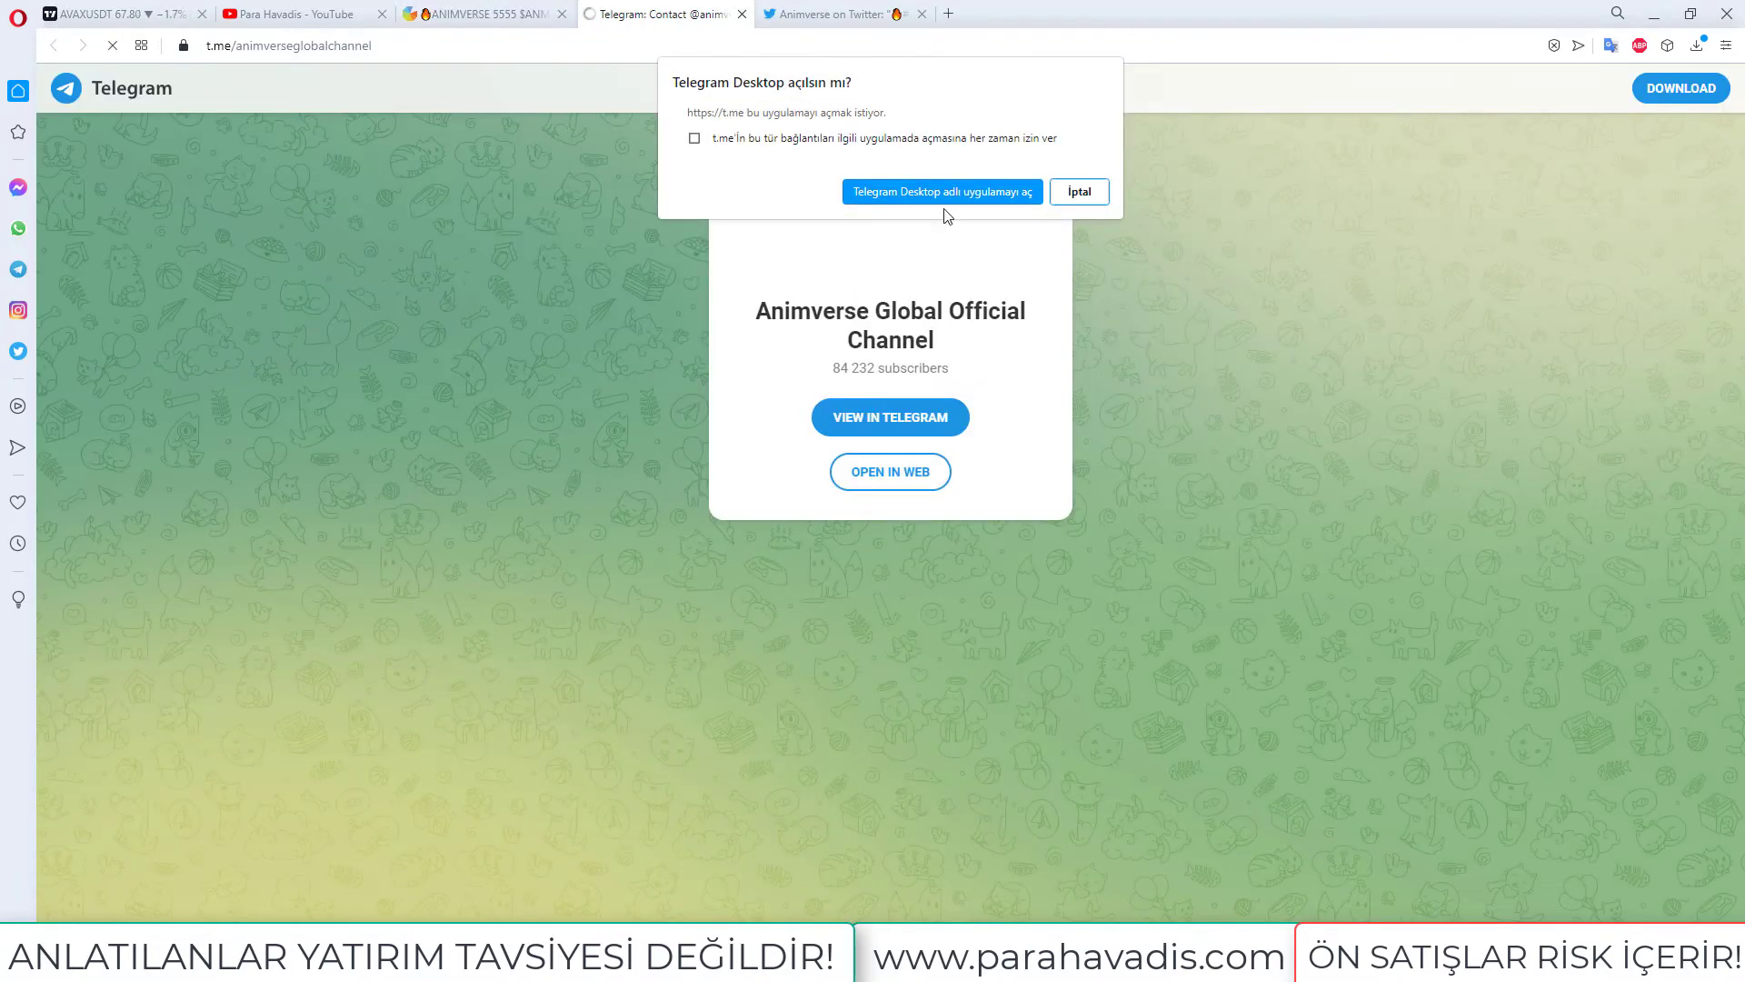
{"action": "left_click", "coordinate": [943, 193]}
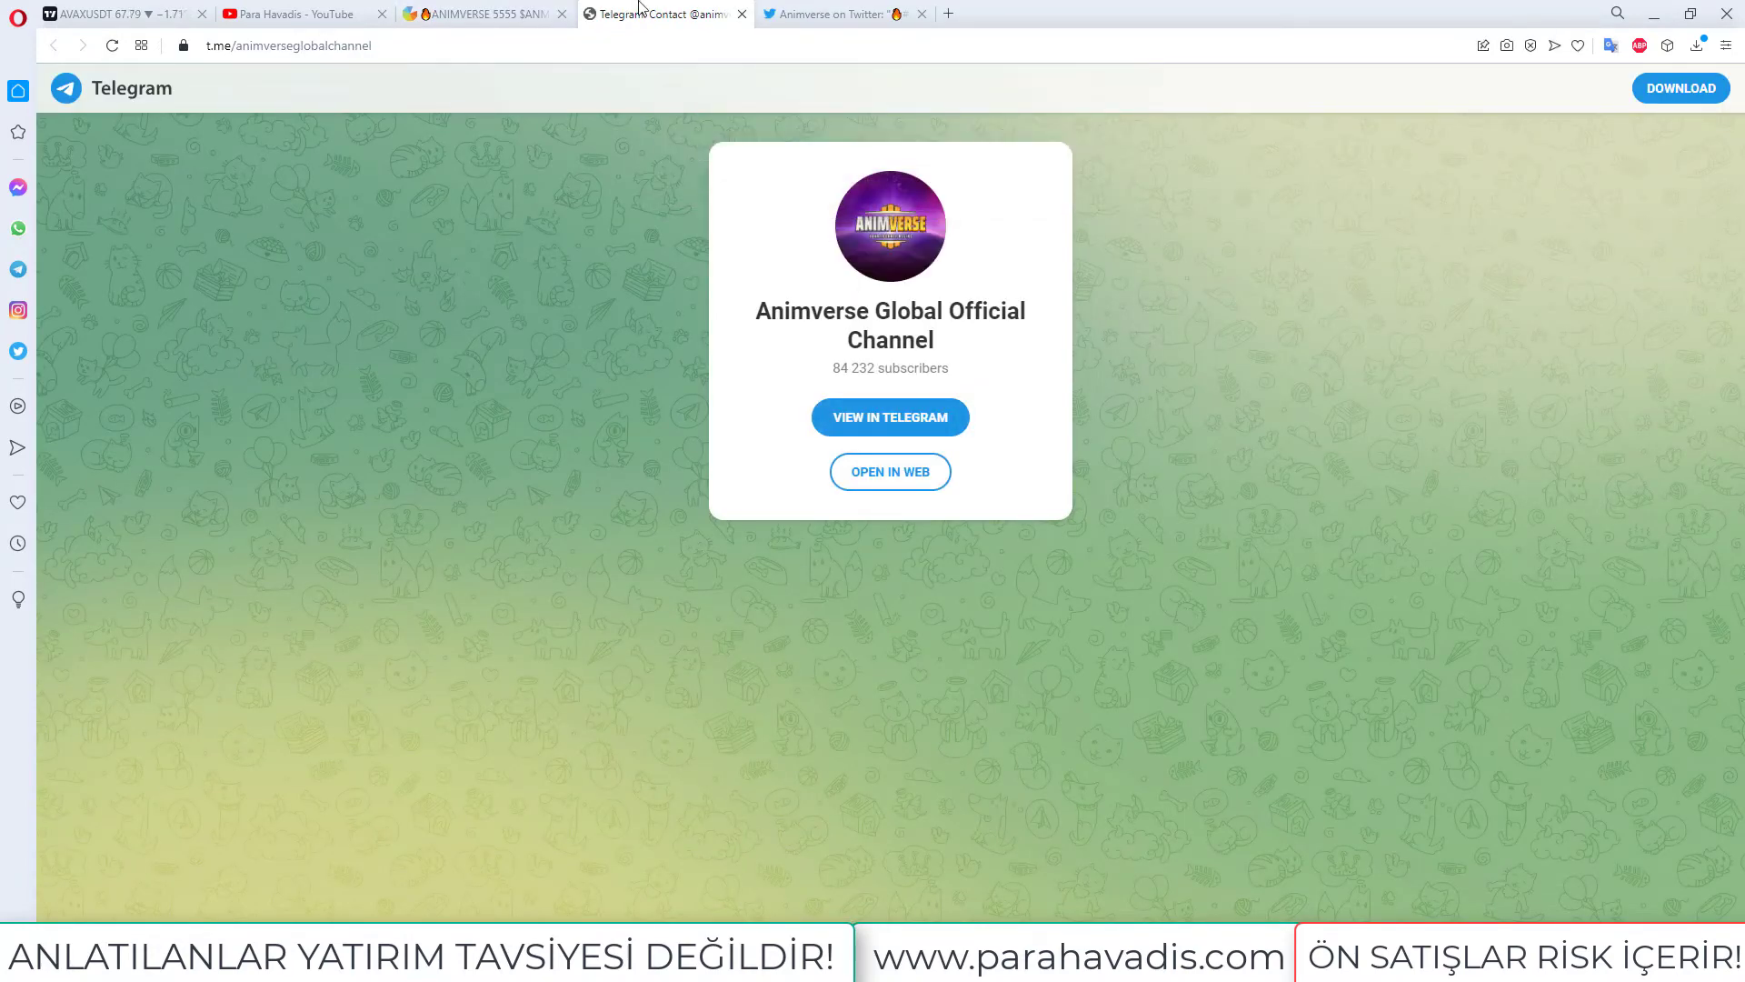
{"action": "left_click", "coordinate": [537, 12]}
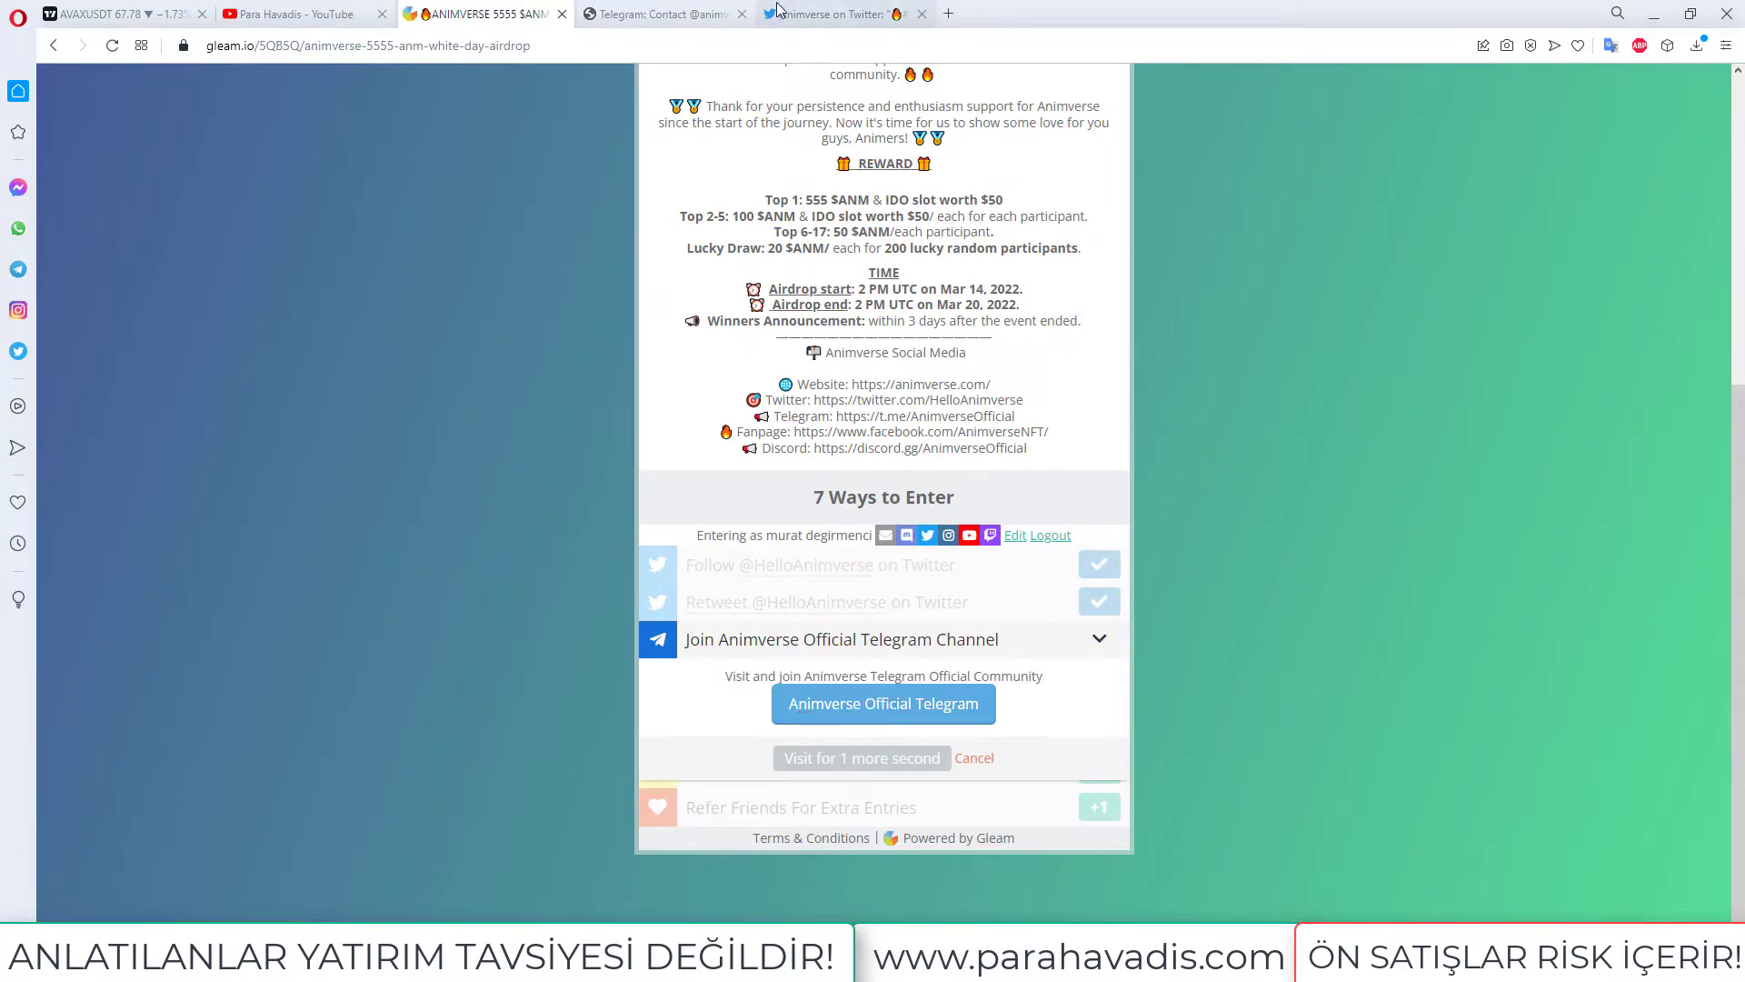
{"action": "left_click", "coordinate": [668, 14]}
{"action": "left_click", "coordinate": [477, 14]}
{"action": "left_click", "coordinate": [862, 758]}
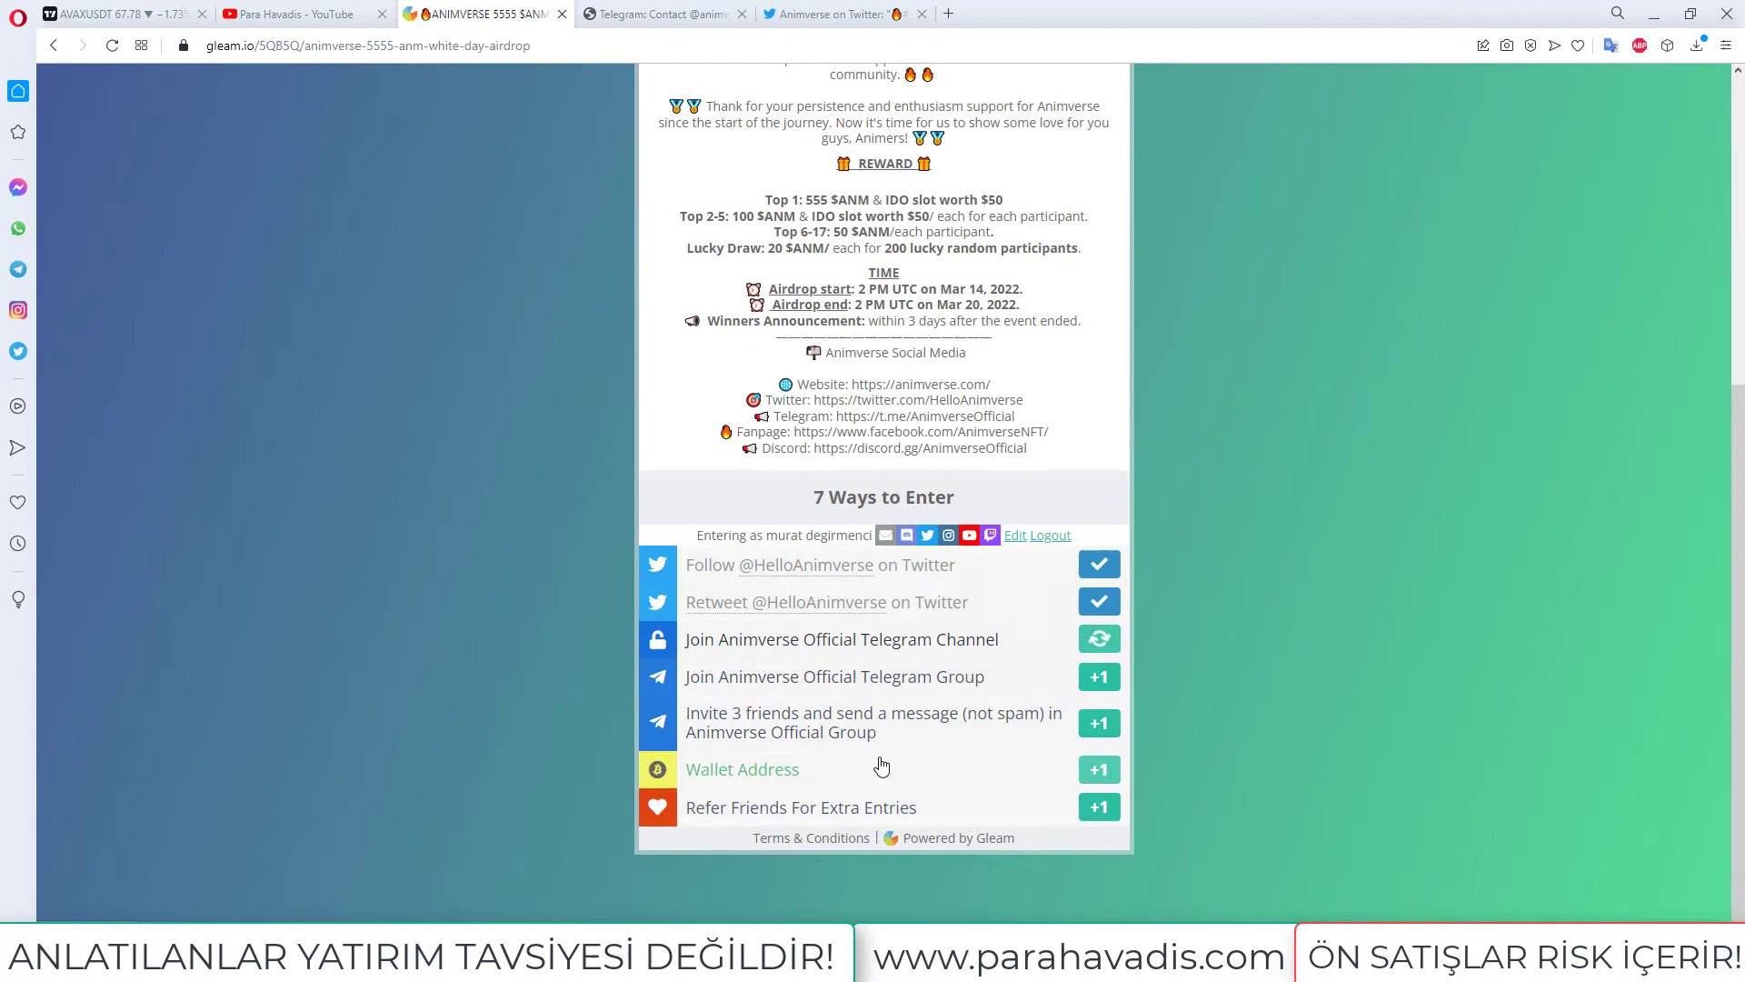
- Visit the Animverse Telegram group and mark the Telegram Group entry done
{"action": "left_click", "coordinate": [873, 677]}
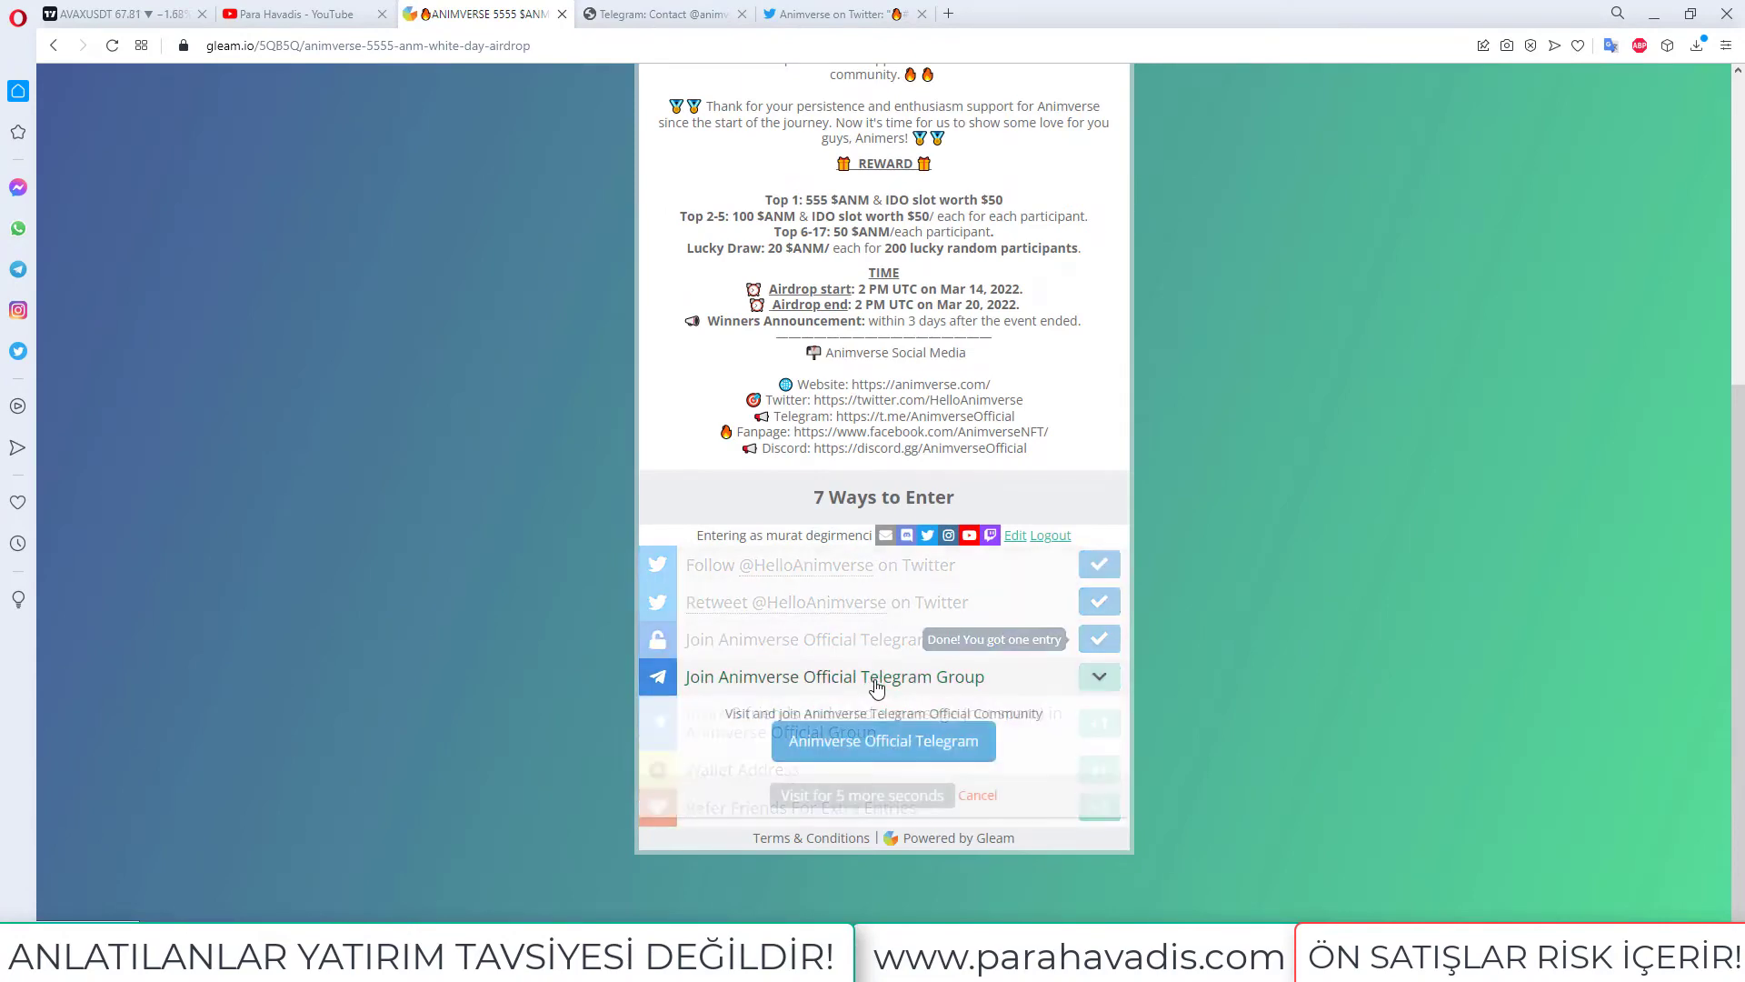
{"action": "left_click", "coordinate": [910, 743]}
{"action": "left_click", "coordinate": [913, 187]}
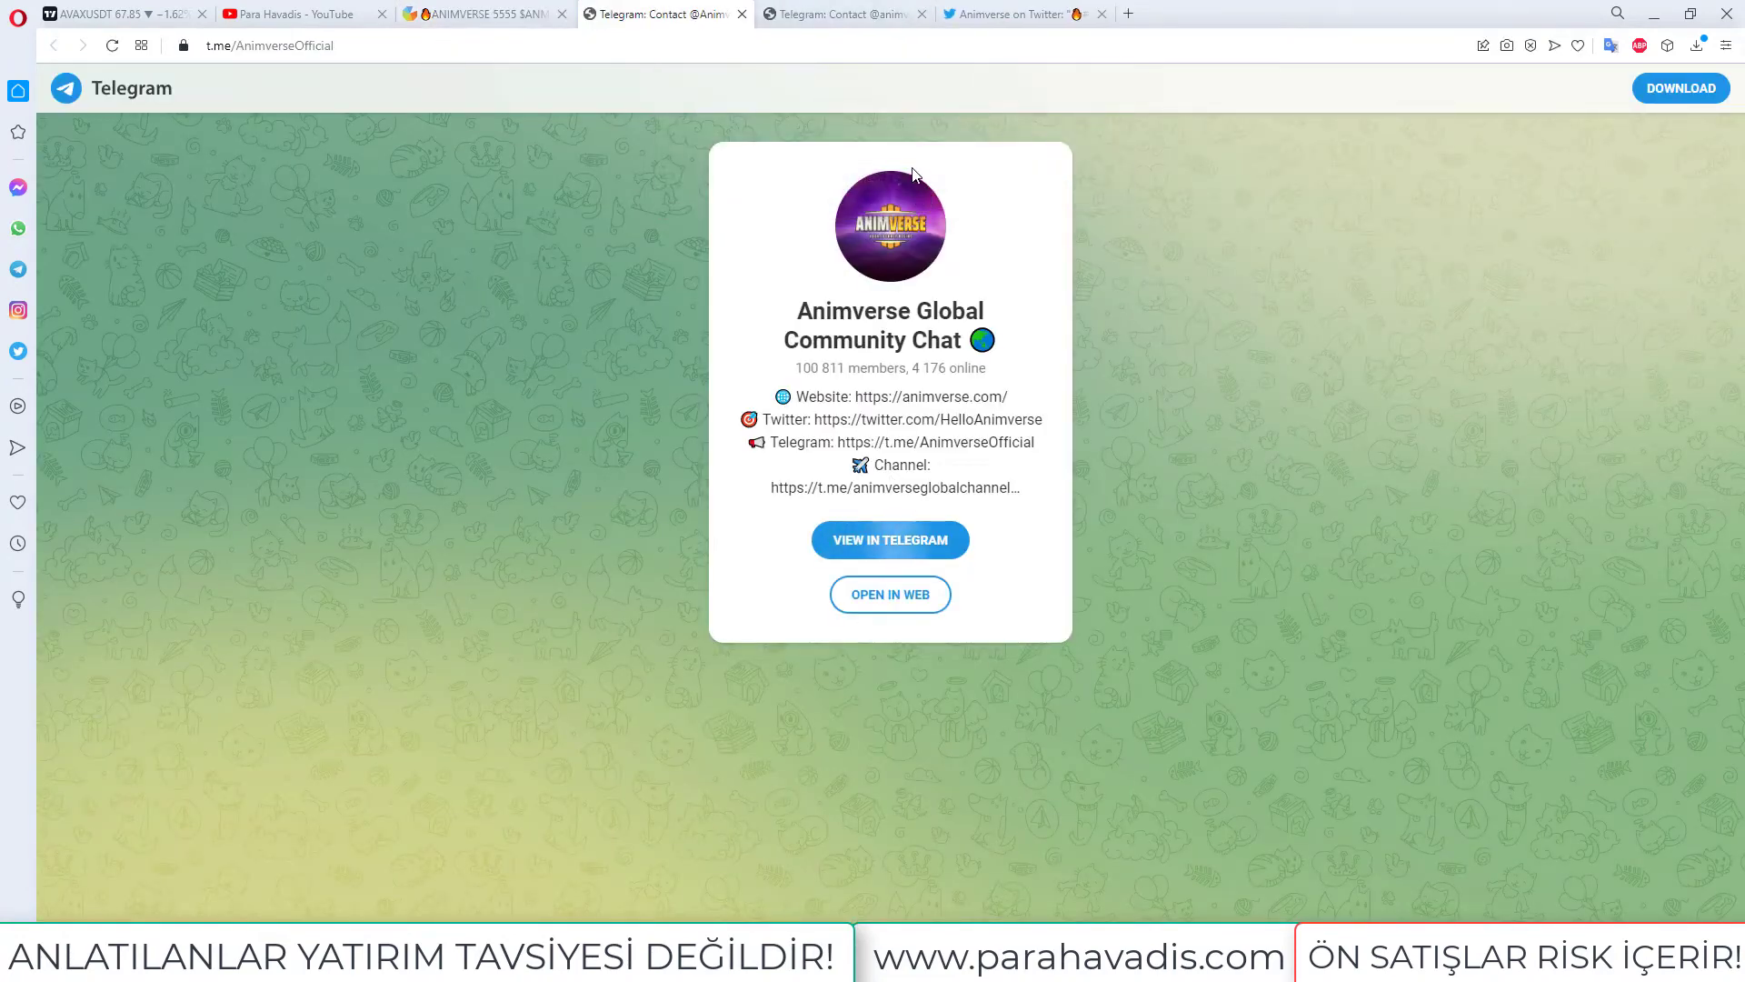
{"action": "left_click", "coordinate": [477, 14]}
{"action": "left_click", "coordinate": [836, 16]}
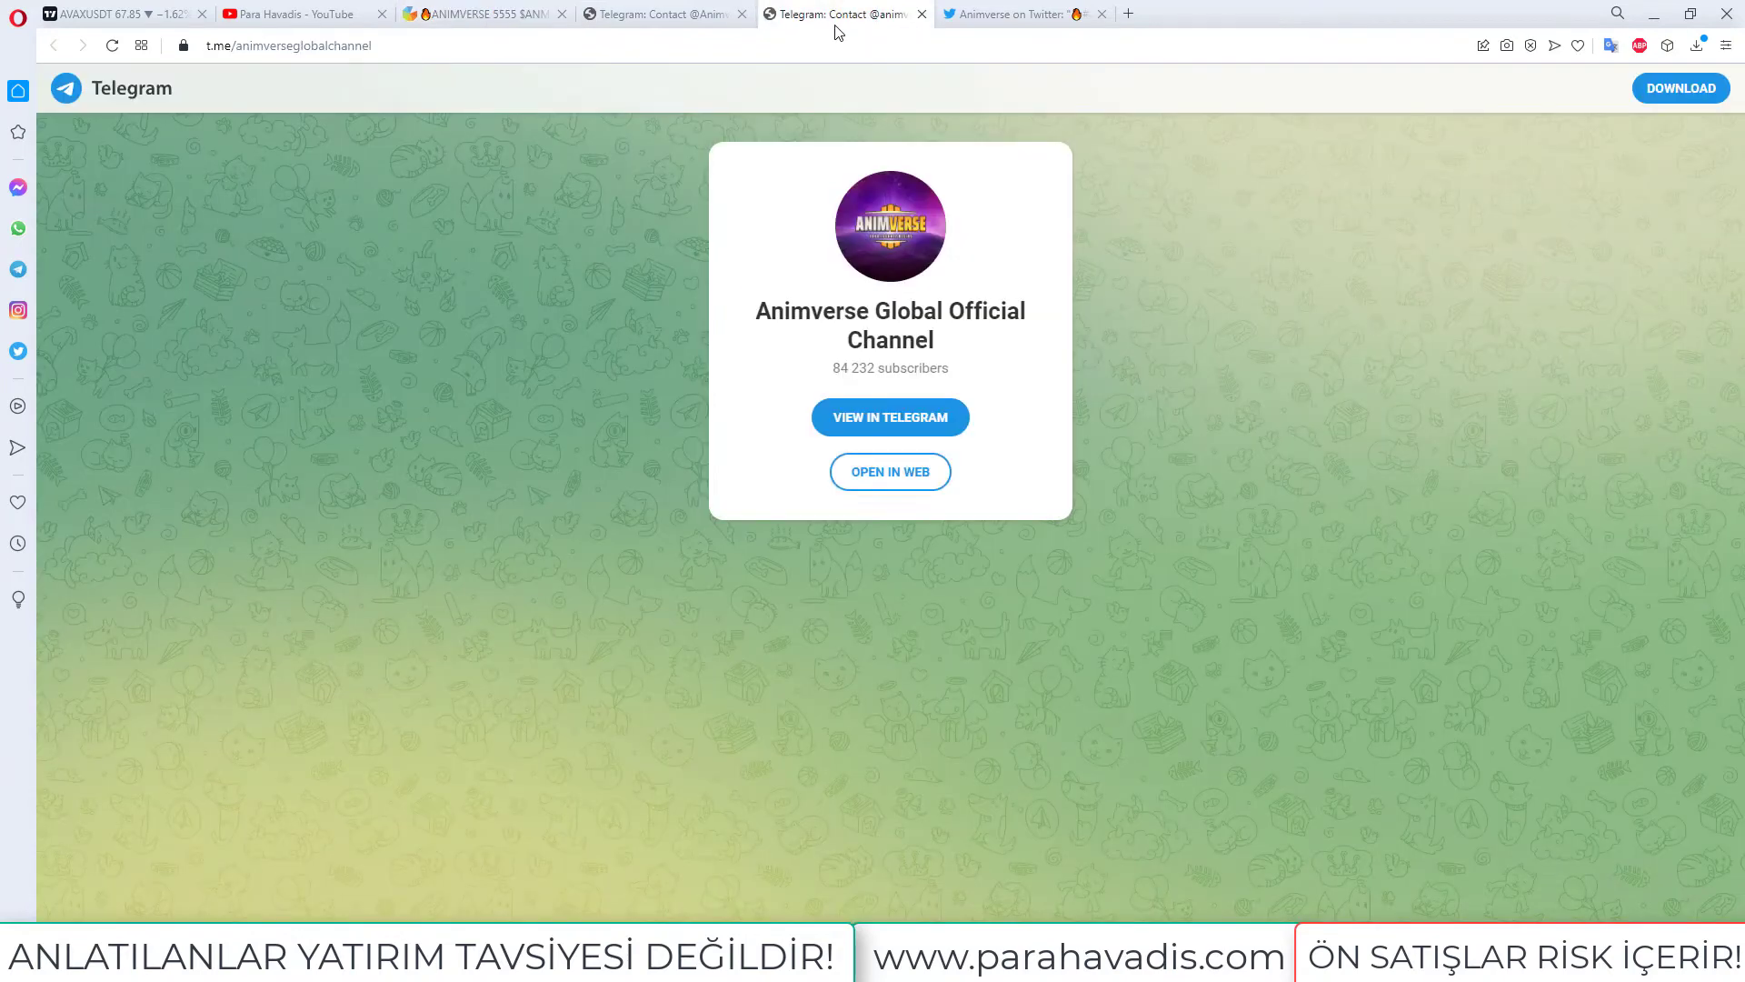
{"action": "left_click", "coordinate": [921, 15]}
{"action": "left_click", "coordinate": [707, 13]}
{"action": "left_click", "coordinate": [477, 13]}
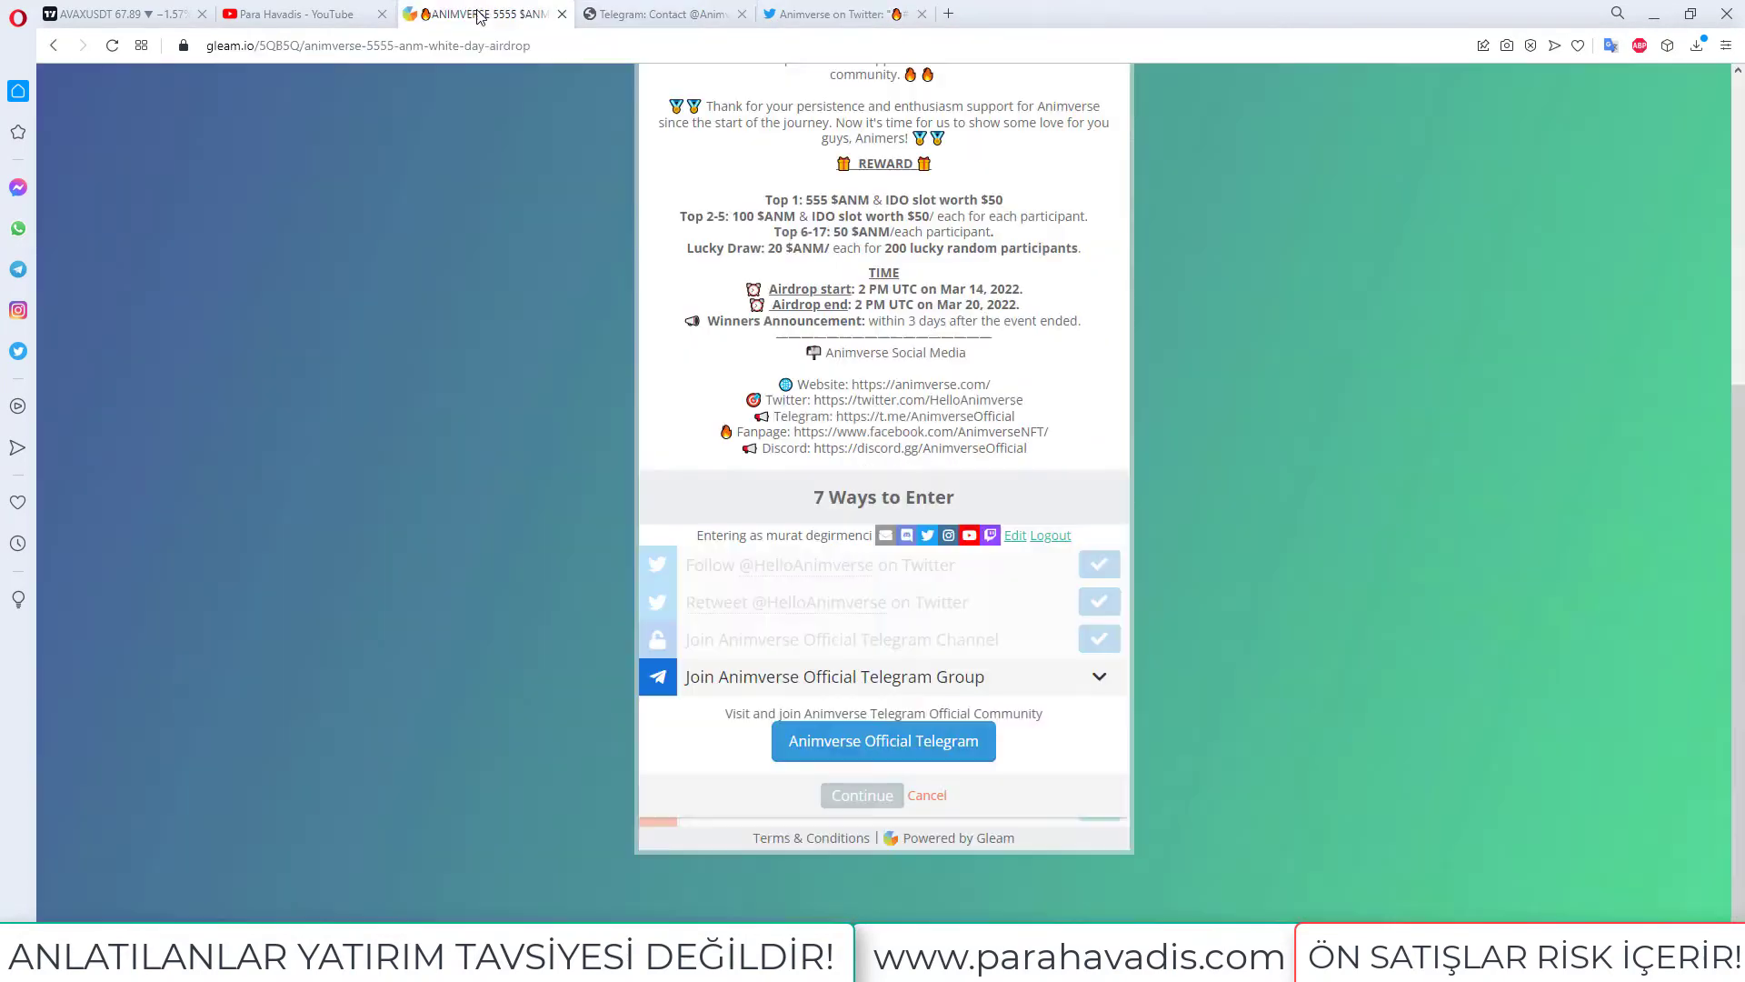
{"action": "left_click", "coordinate": [863, 796]}
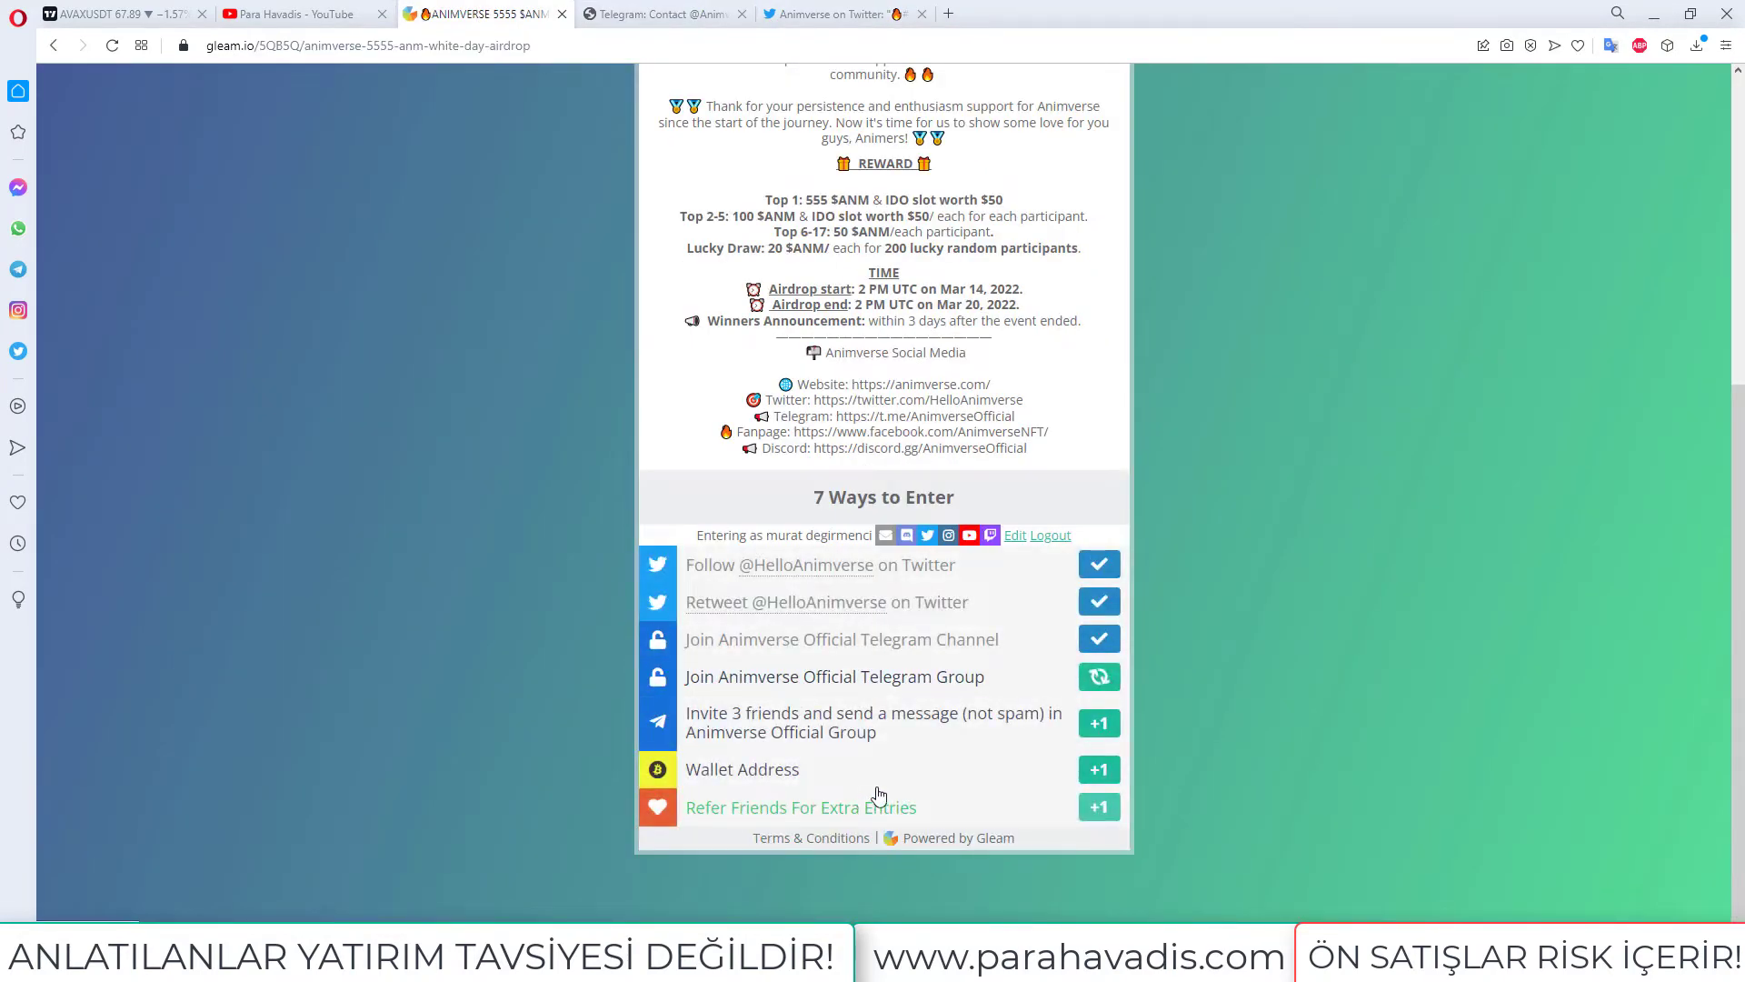
- Submit the copied Telegram message link in the Invite 3 friends entry
{"action": "left_click", "coordinate": [844, 734]}
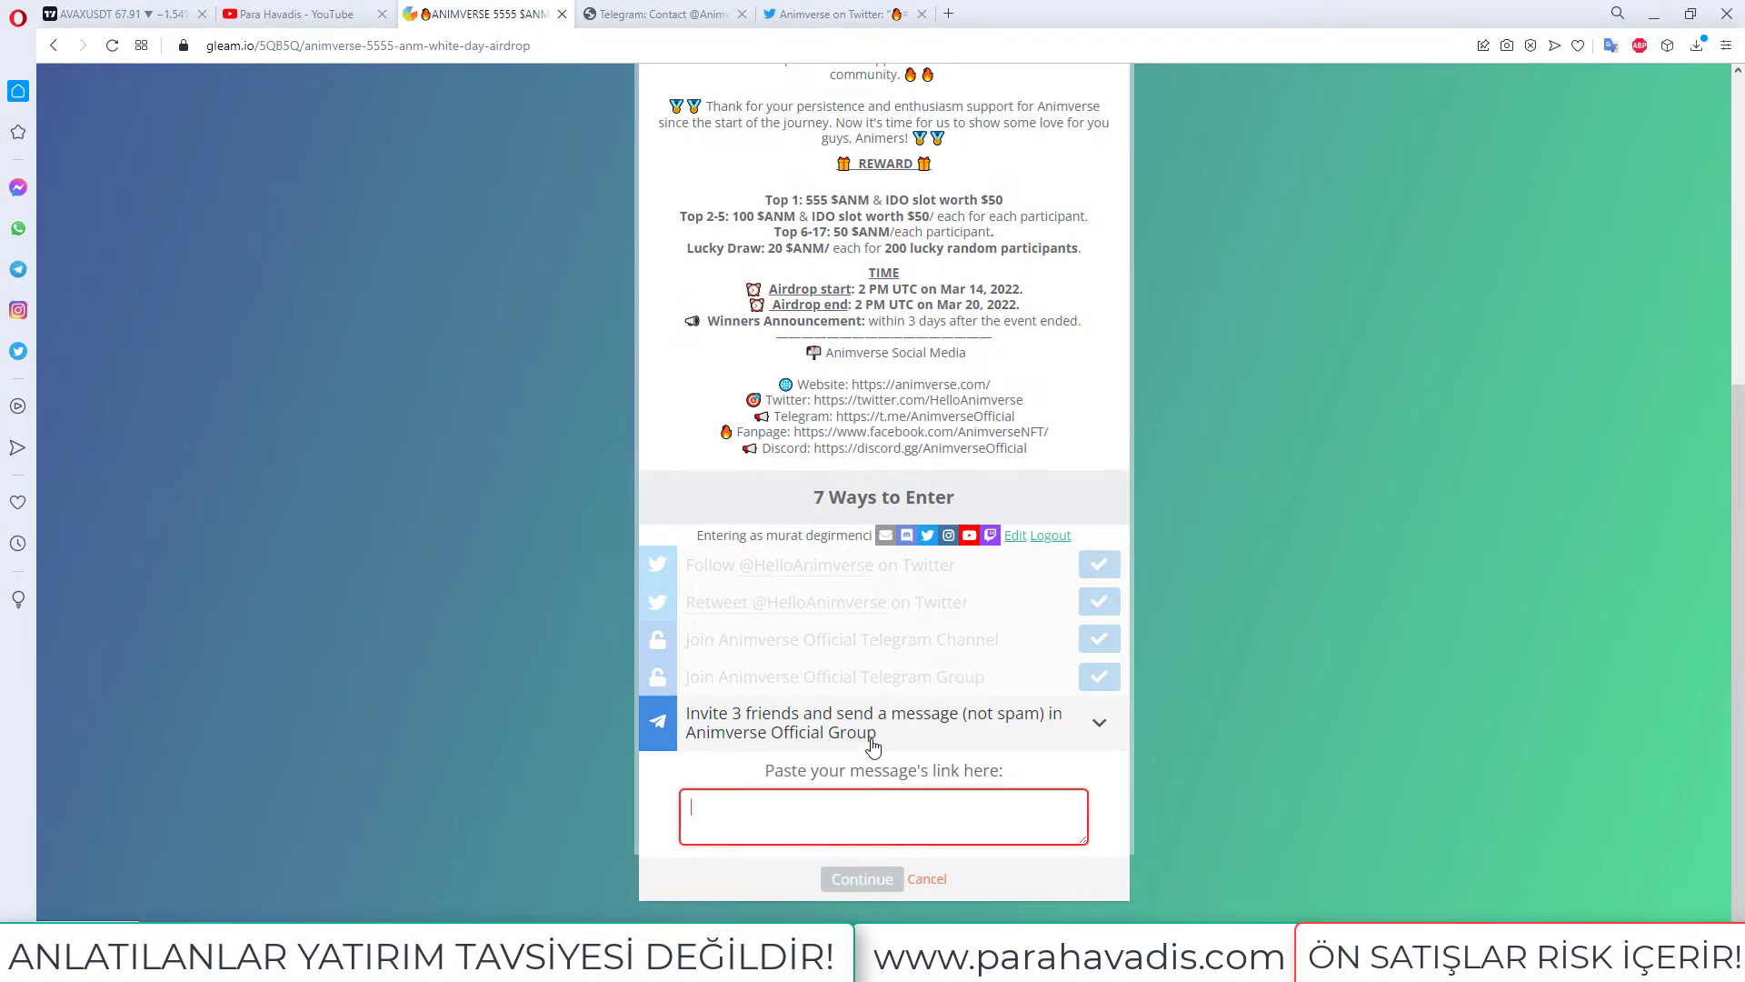
{"action": "left_click", "coordinate": [878, 808]}
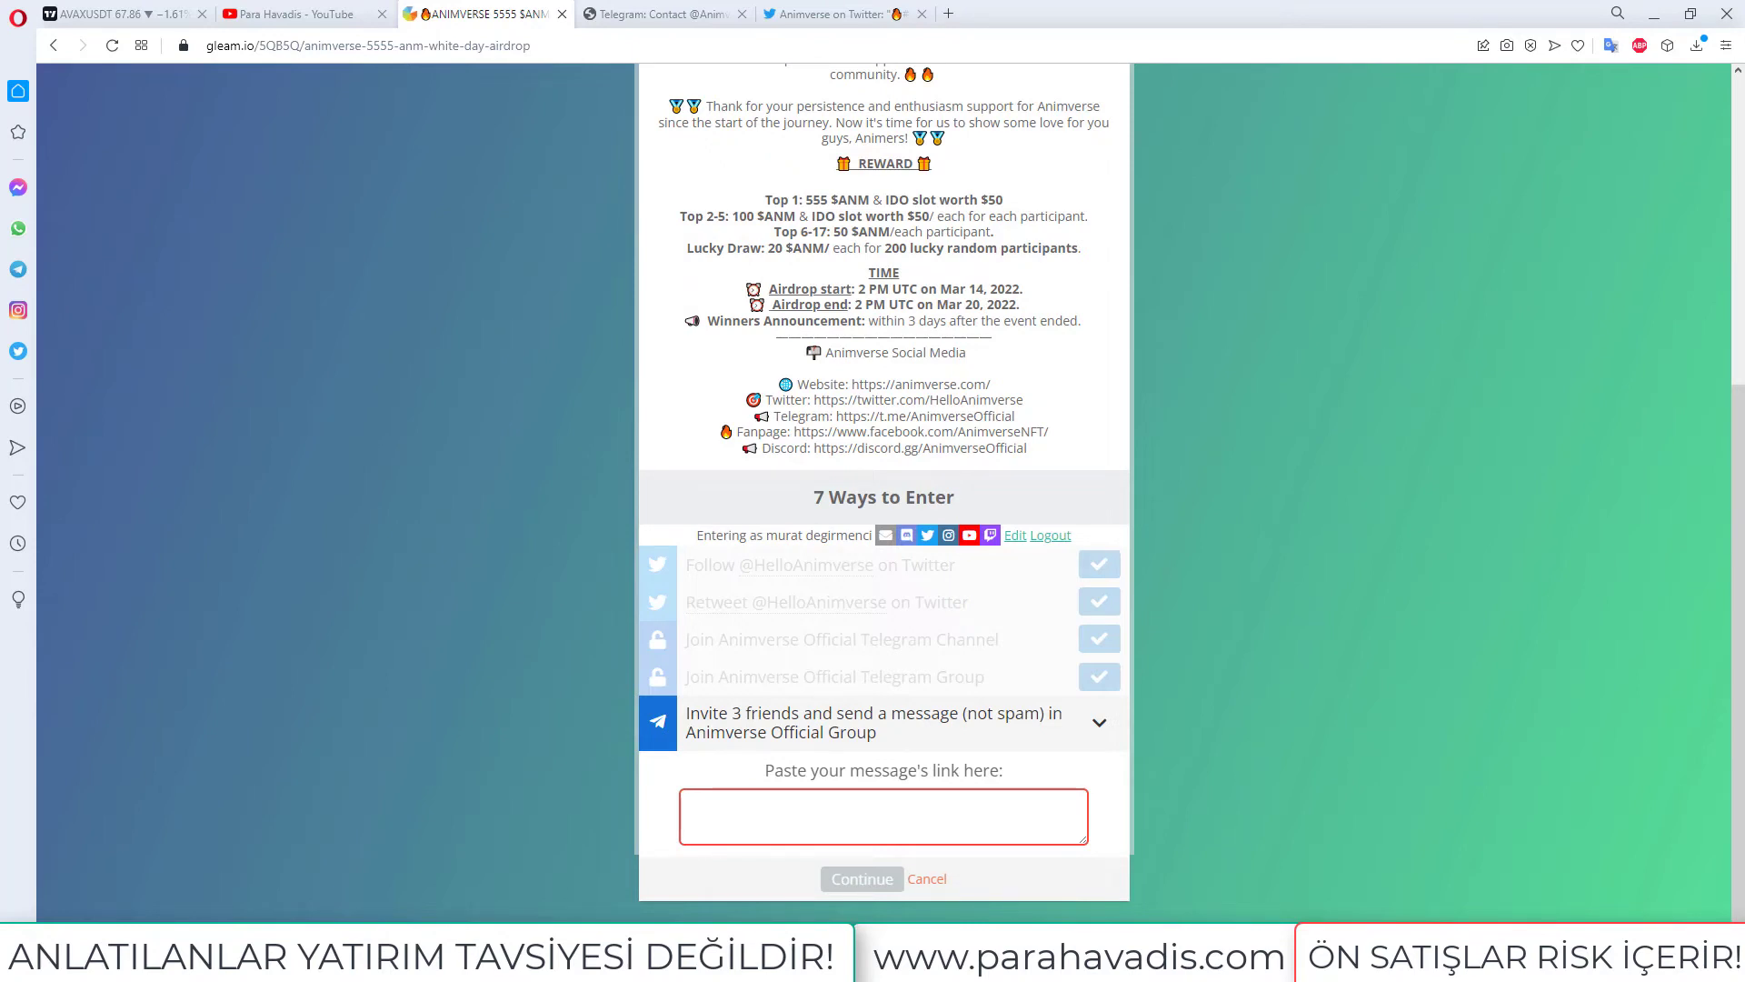
{"action": "right_click", "coordinate": [644, 665]}
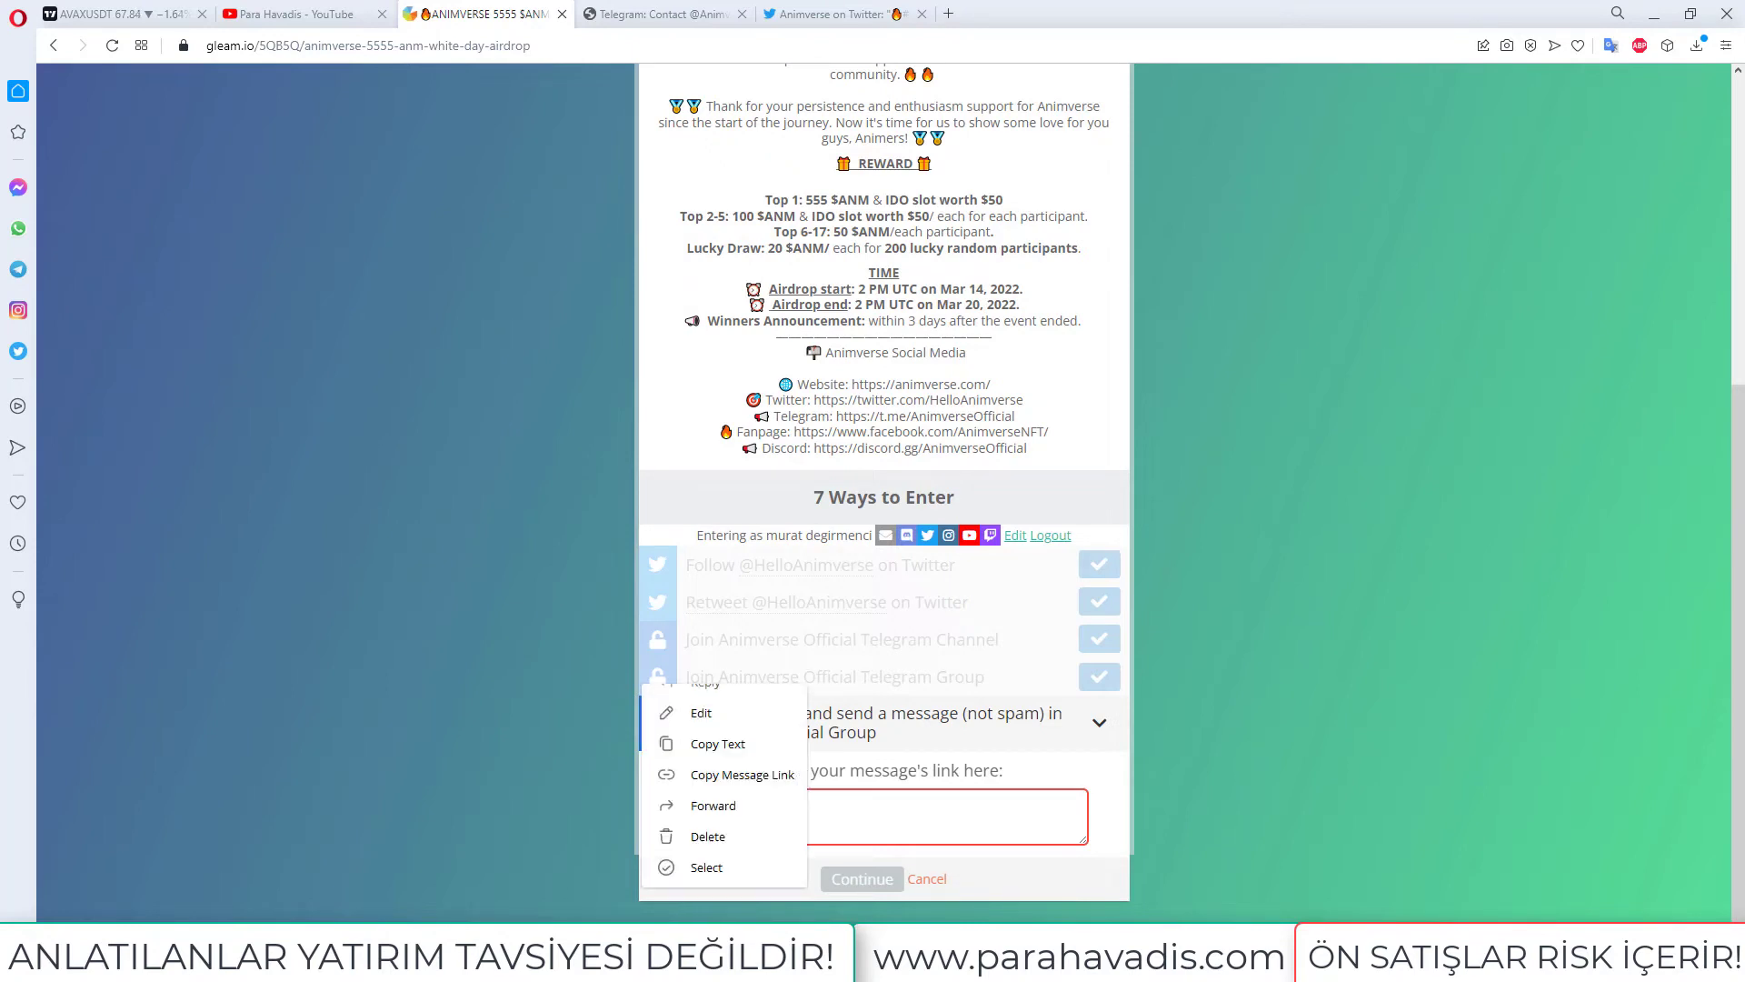
{"action": "left_click", "coordinate": [743, 775]}
{"action": "right_click", "coordinate": [815, 805]}
{"action": "left_click", "coordinate": [857, 646]}
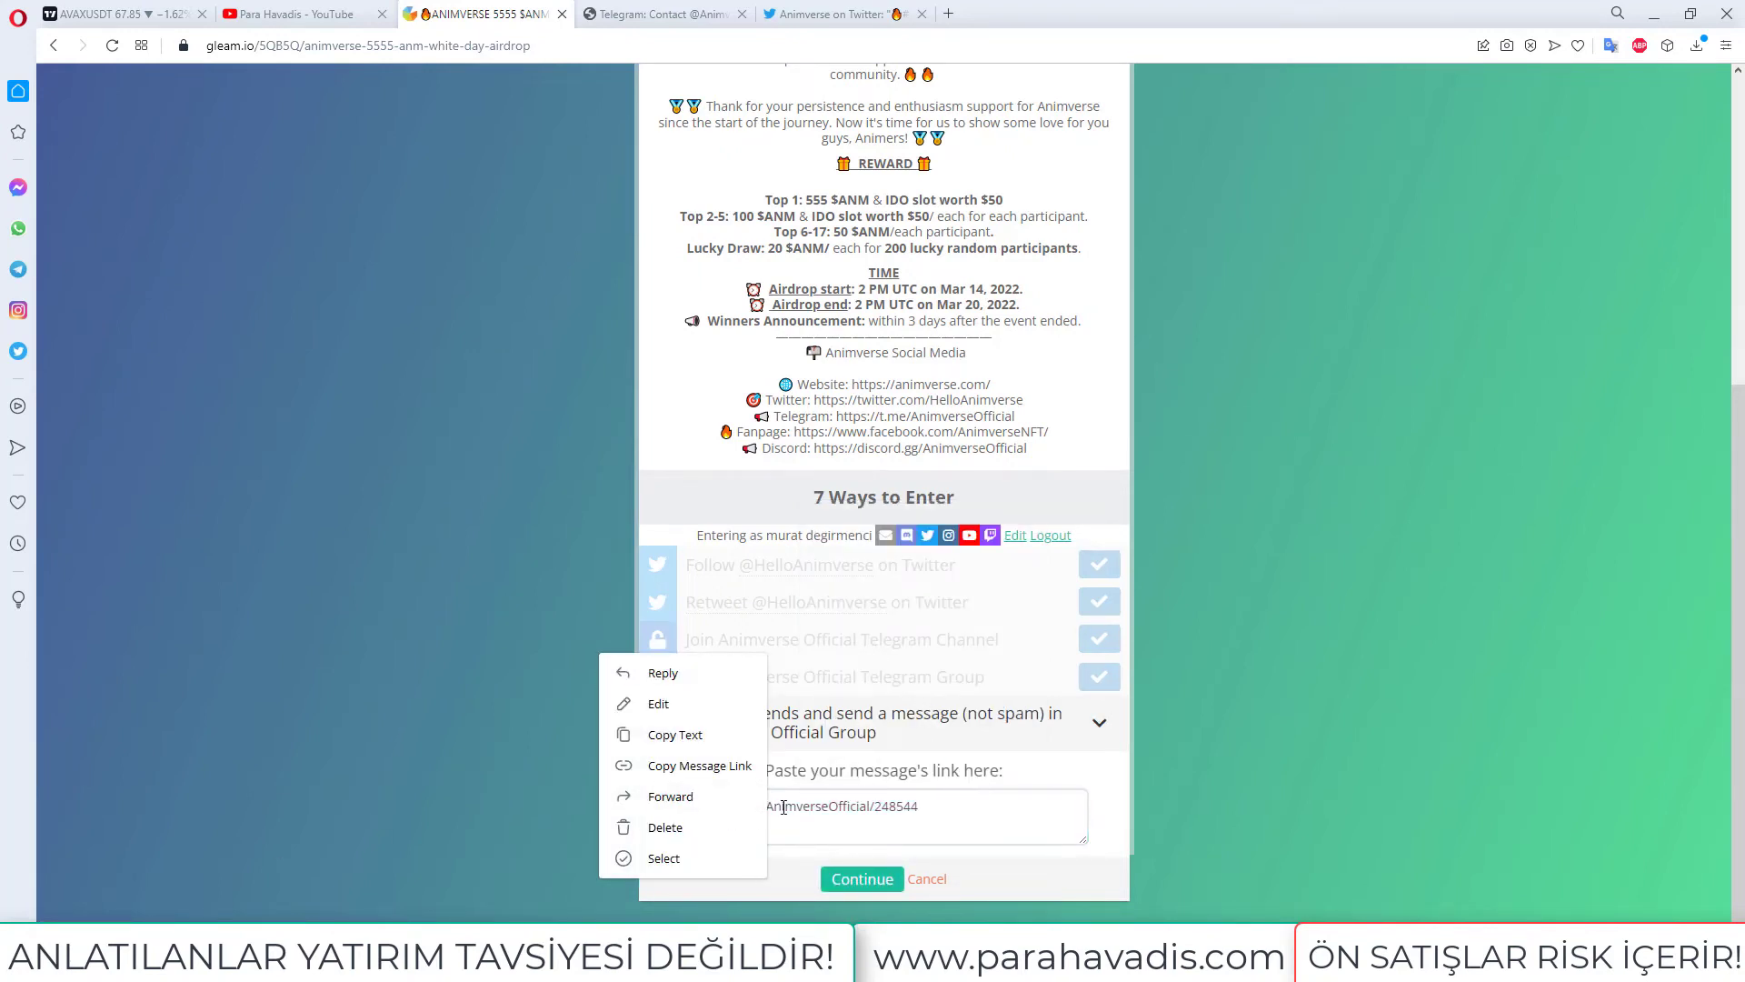
{"action": "left_click", "coordinate": [718, 774]}
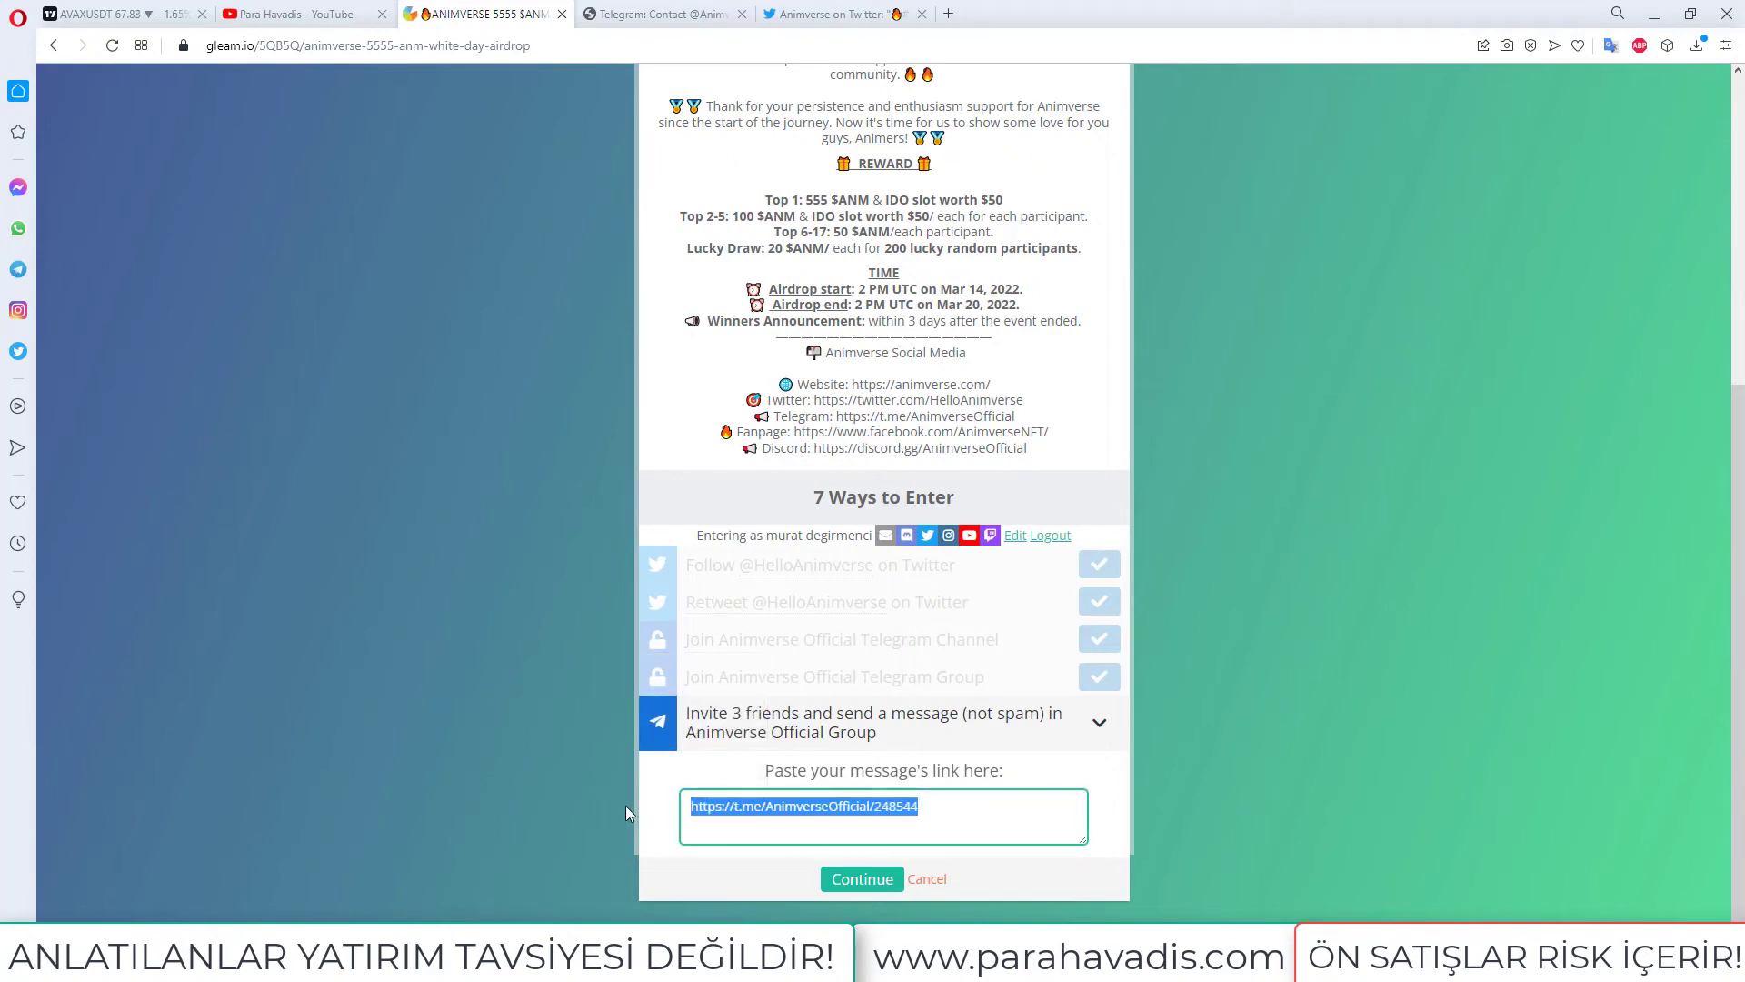
{"action": "key", "text": "ctrl+v"}
{"action": "left_click", "coordinate": [861, 879]}
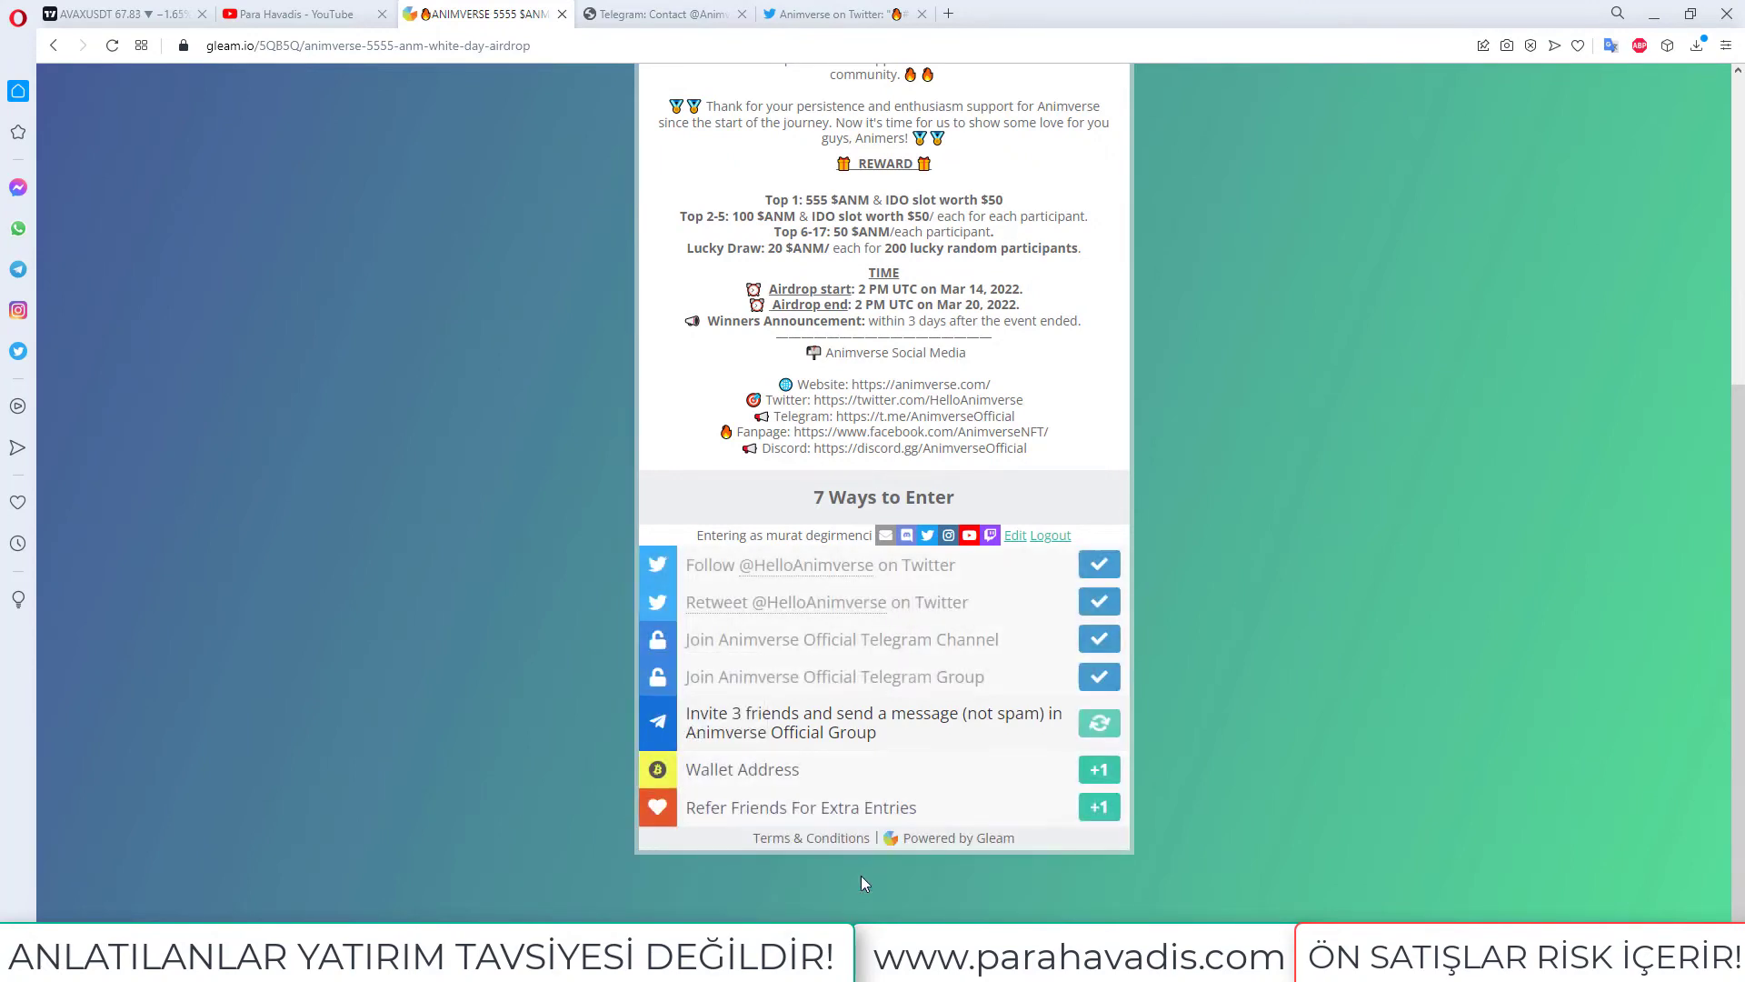
- Submit the copied MetaMask wallet address in the Wallet Address entry and return to the YouTube channel
{"action": "left_click", "coordinate": [825, 773]}
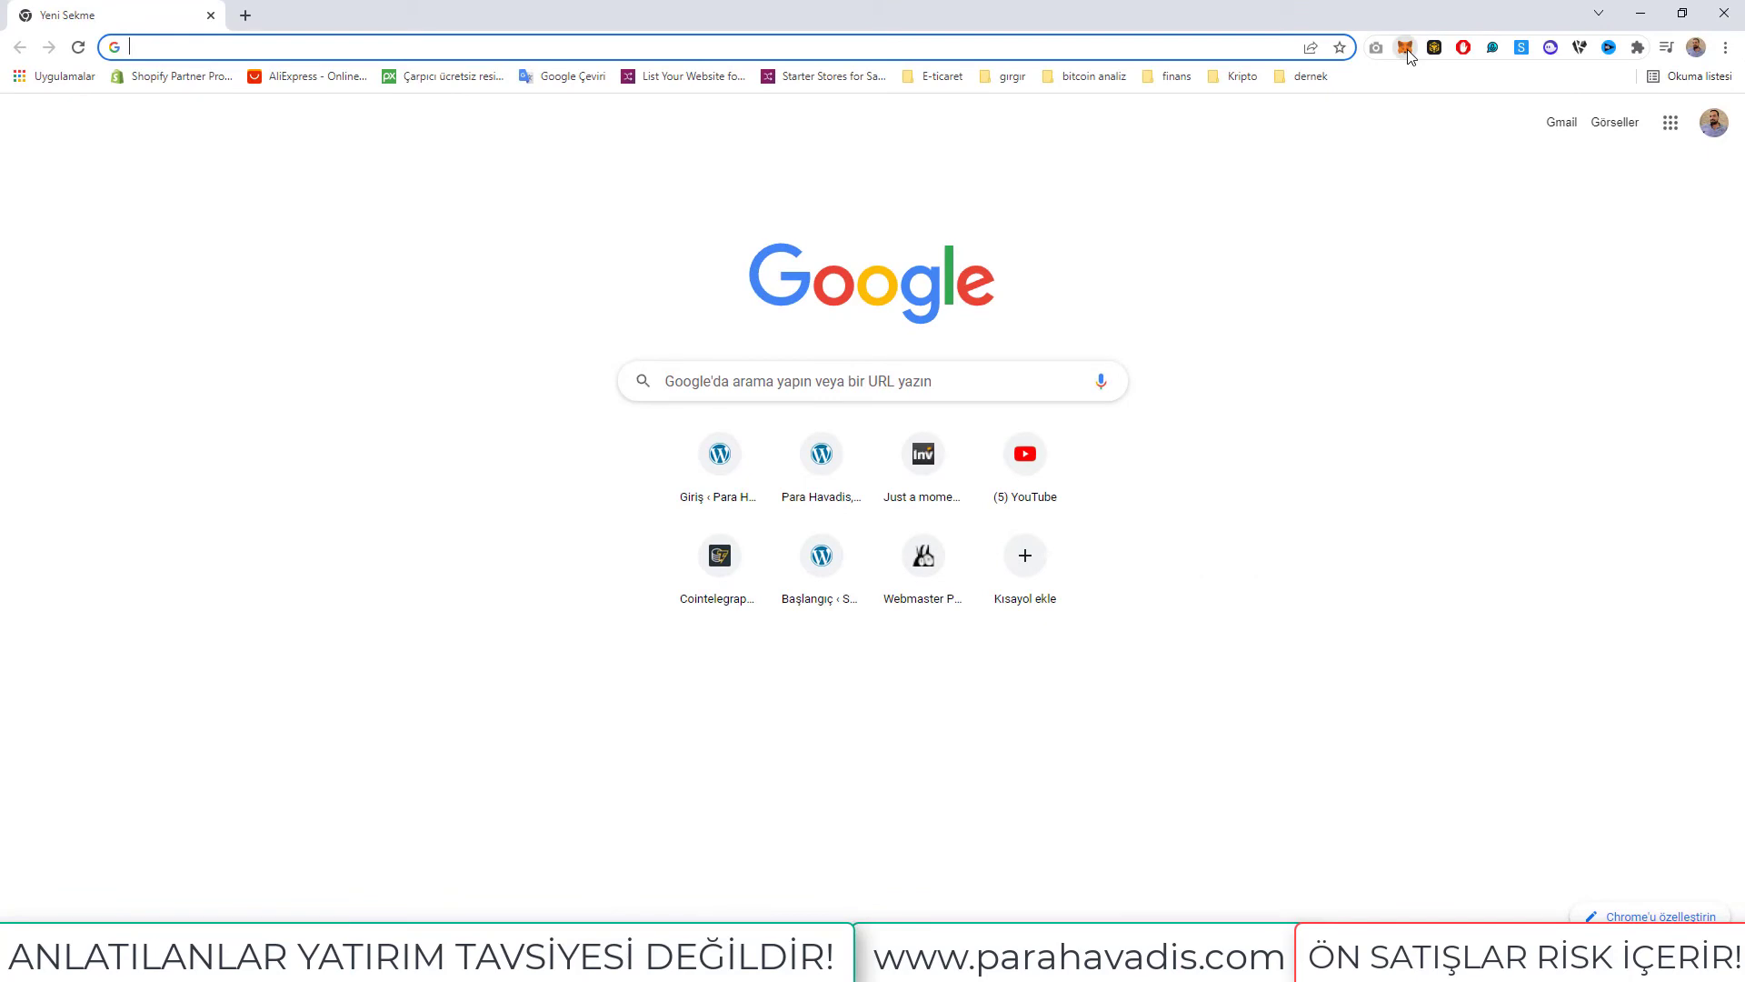
{"action": "left_click", "coordinate": [1404, 49]}
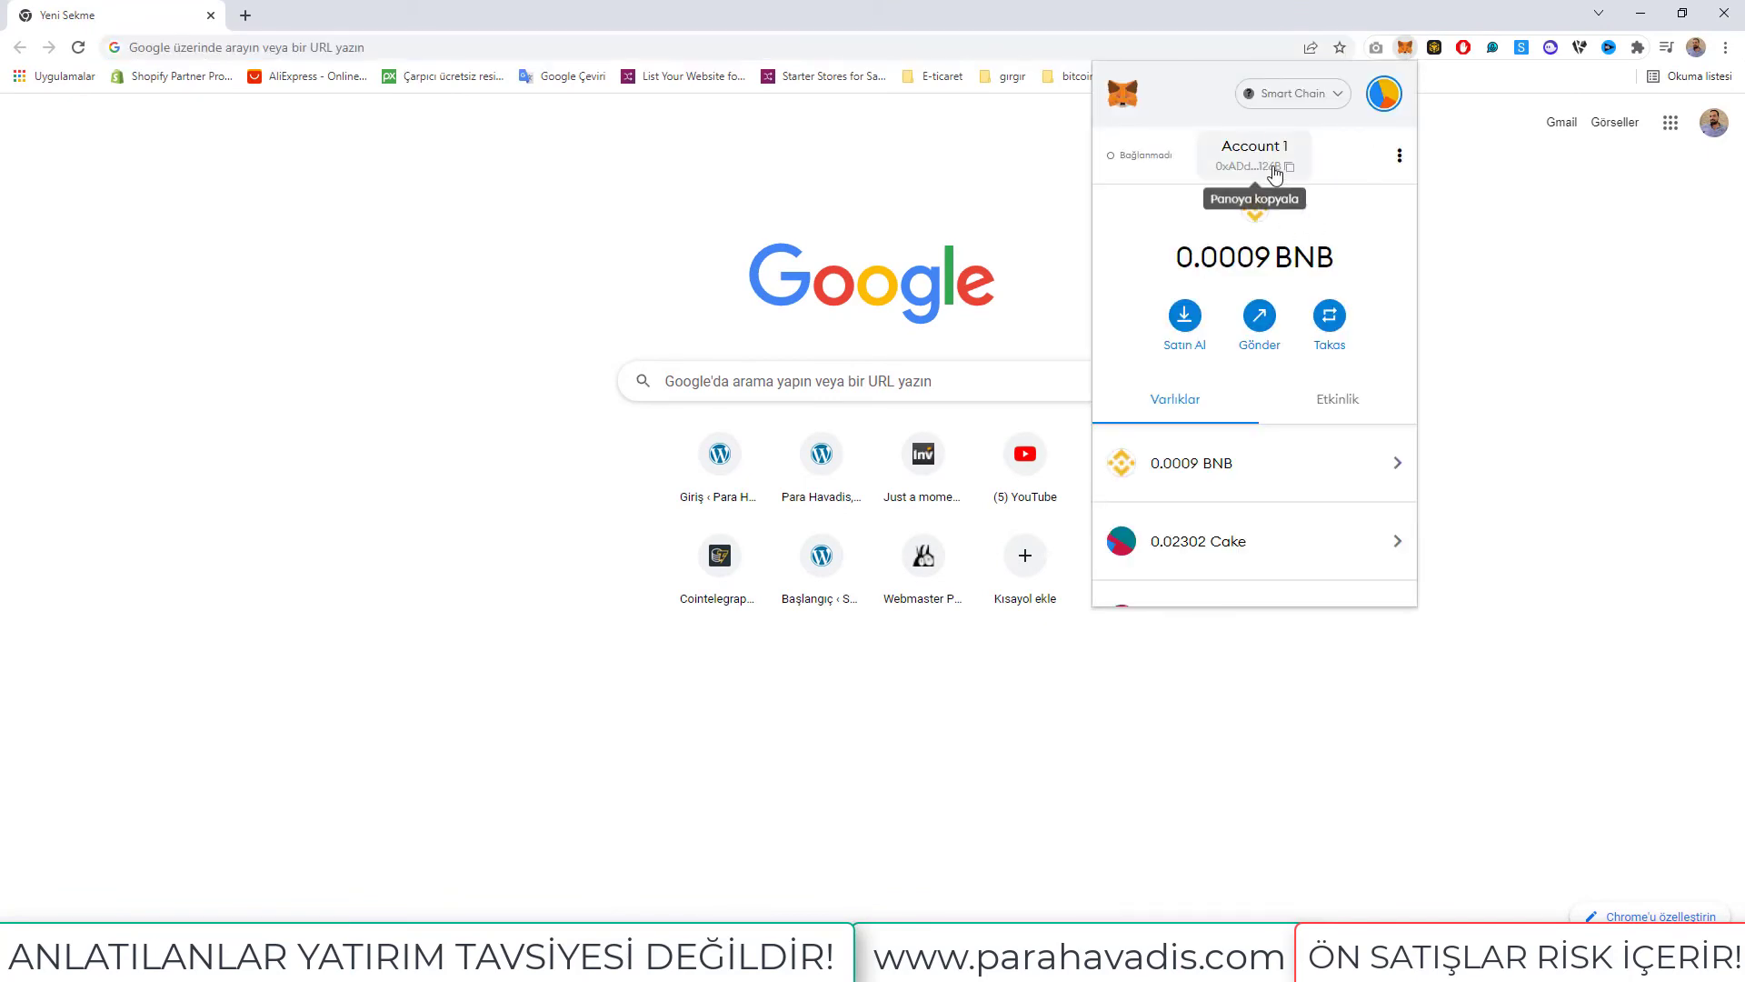
{"action": "left_click", "coordinate": [1288, 167]}
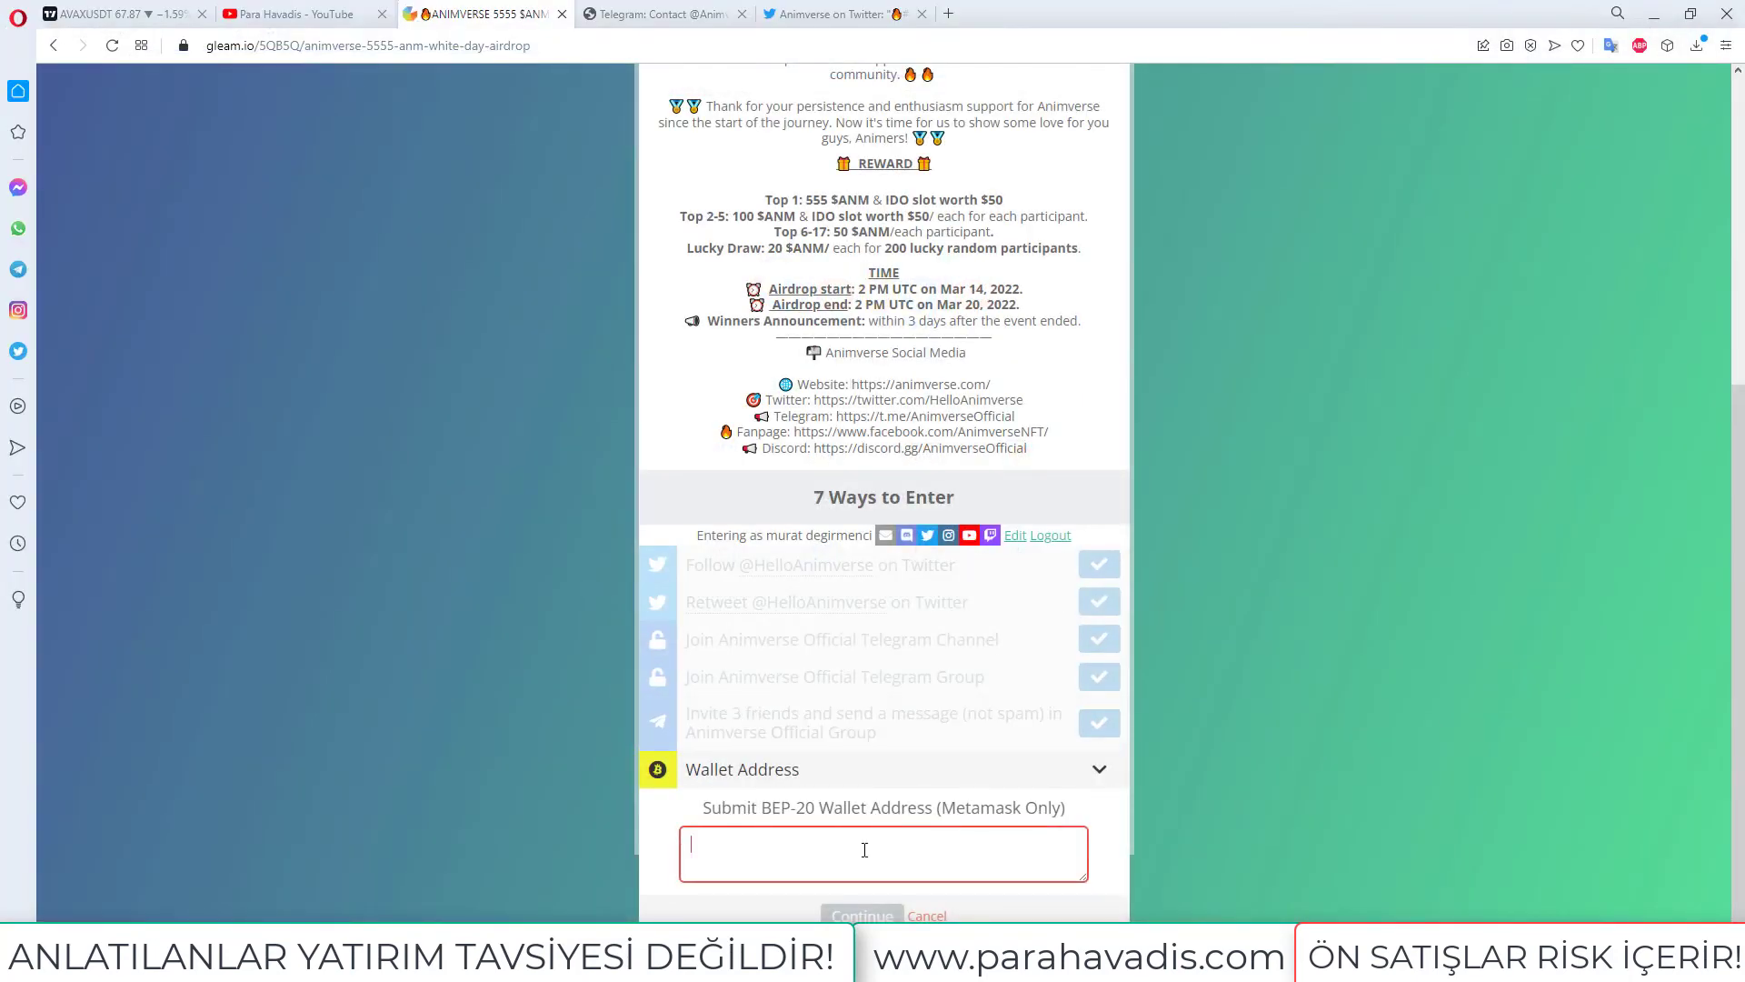
{"action": "left_click", "coordinate": [696, 846]}
{"action": "key", "text": "ctrl+v"}
{"action": "left_click", "coordinate": [874, 915]}
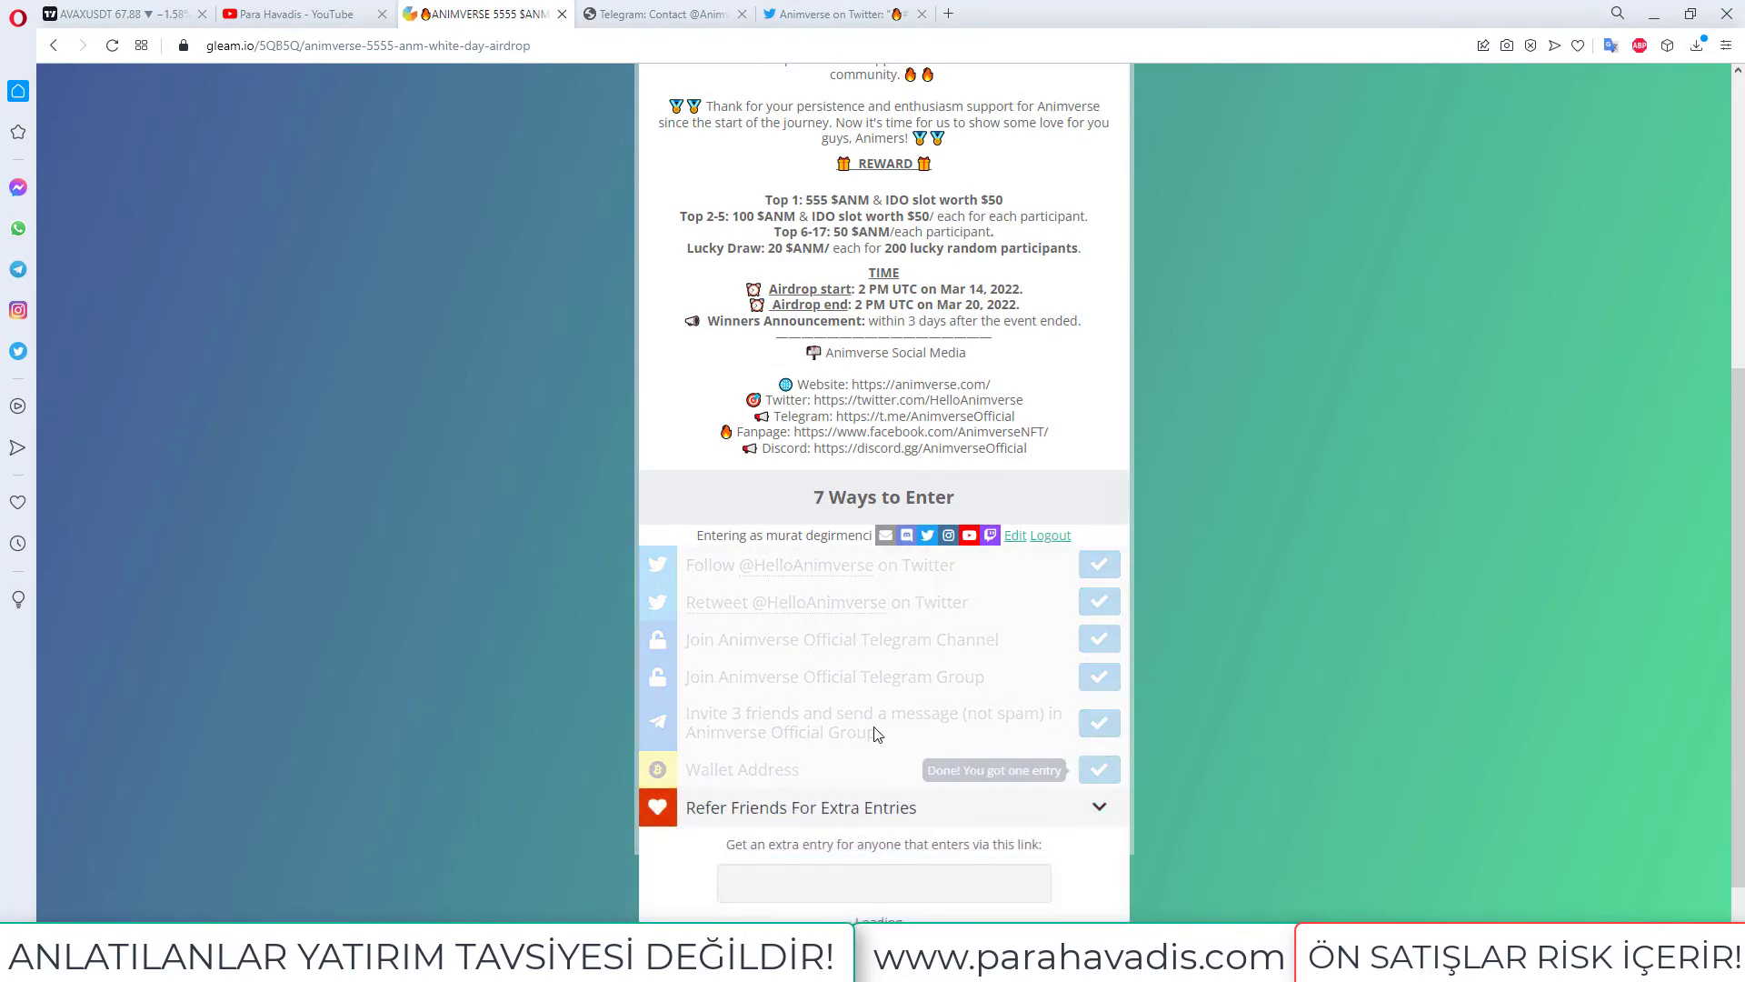
{"action": "left_click", "coordinate": [272, 16]}
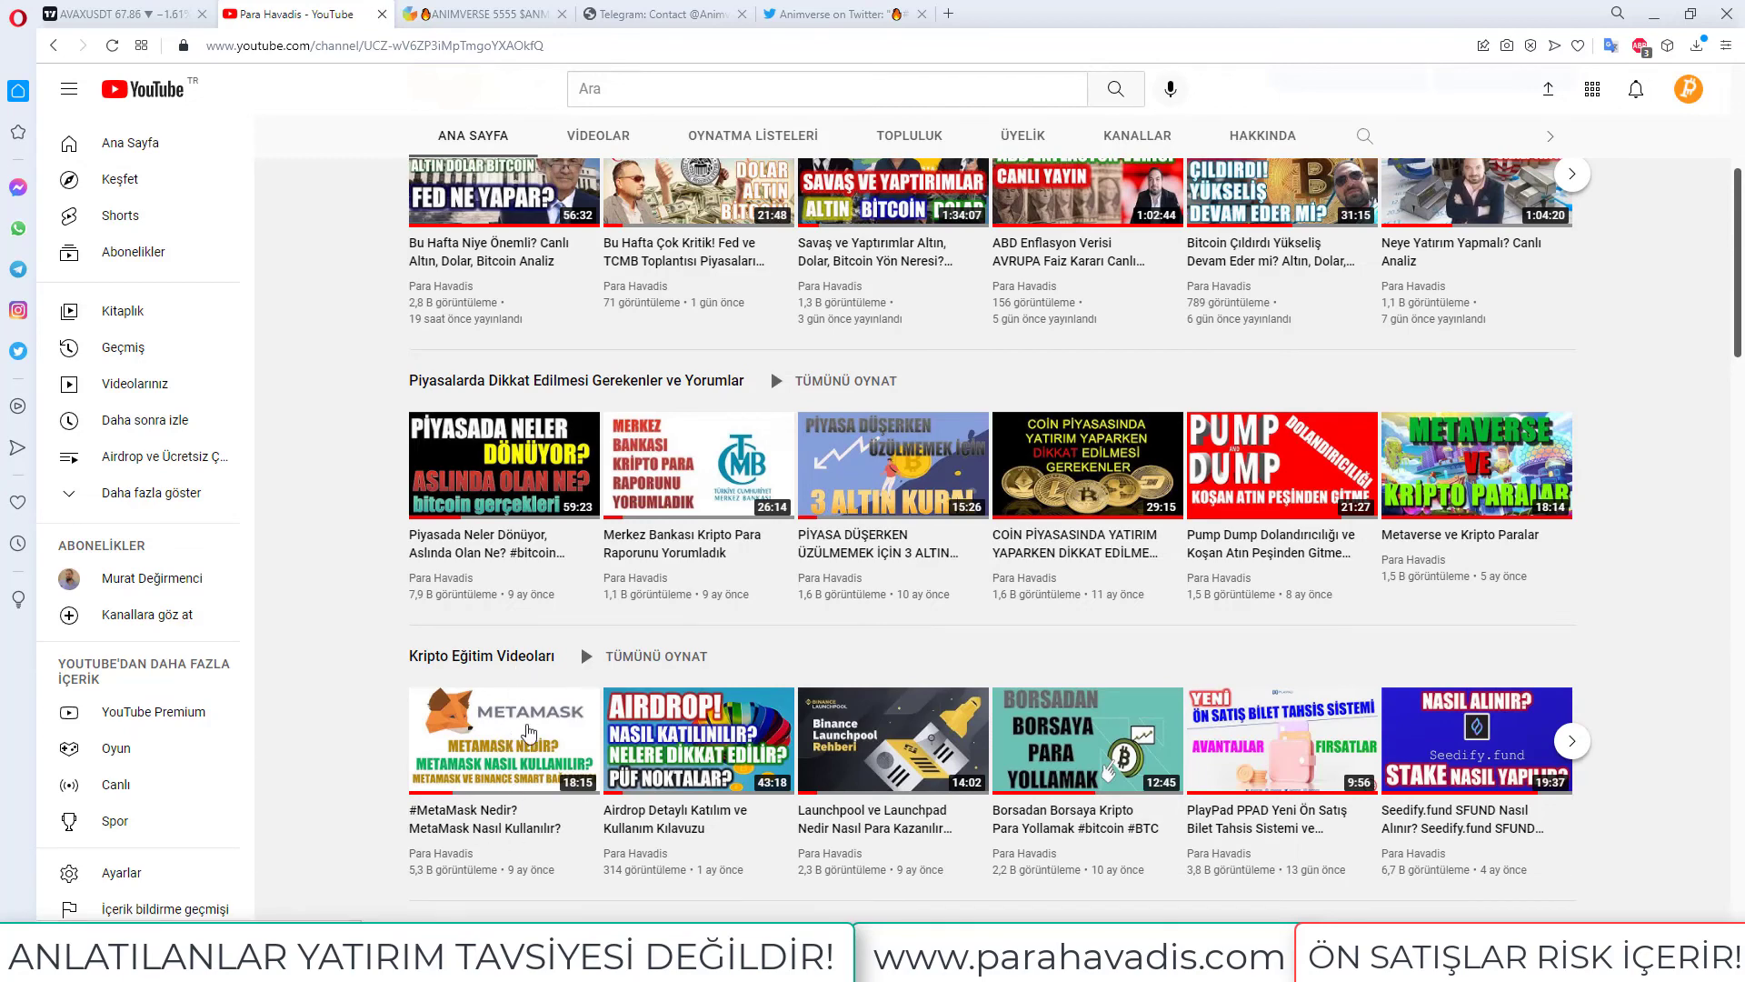
{"action": "left_click", "coordinate": [812, 17]}
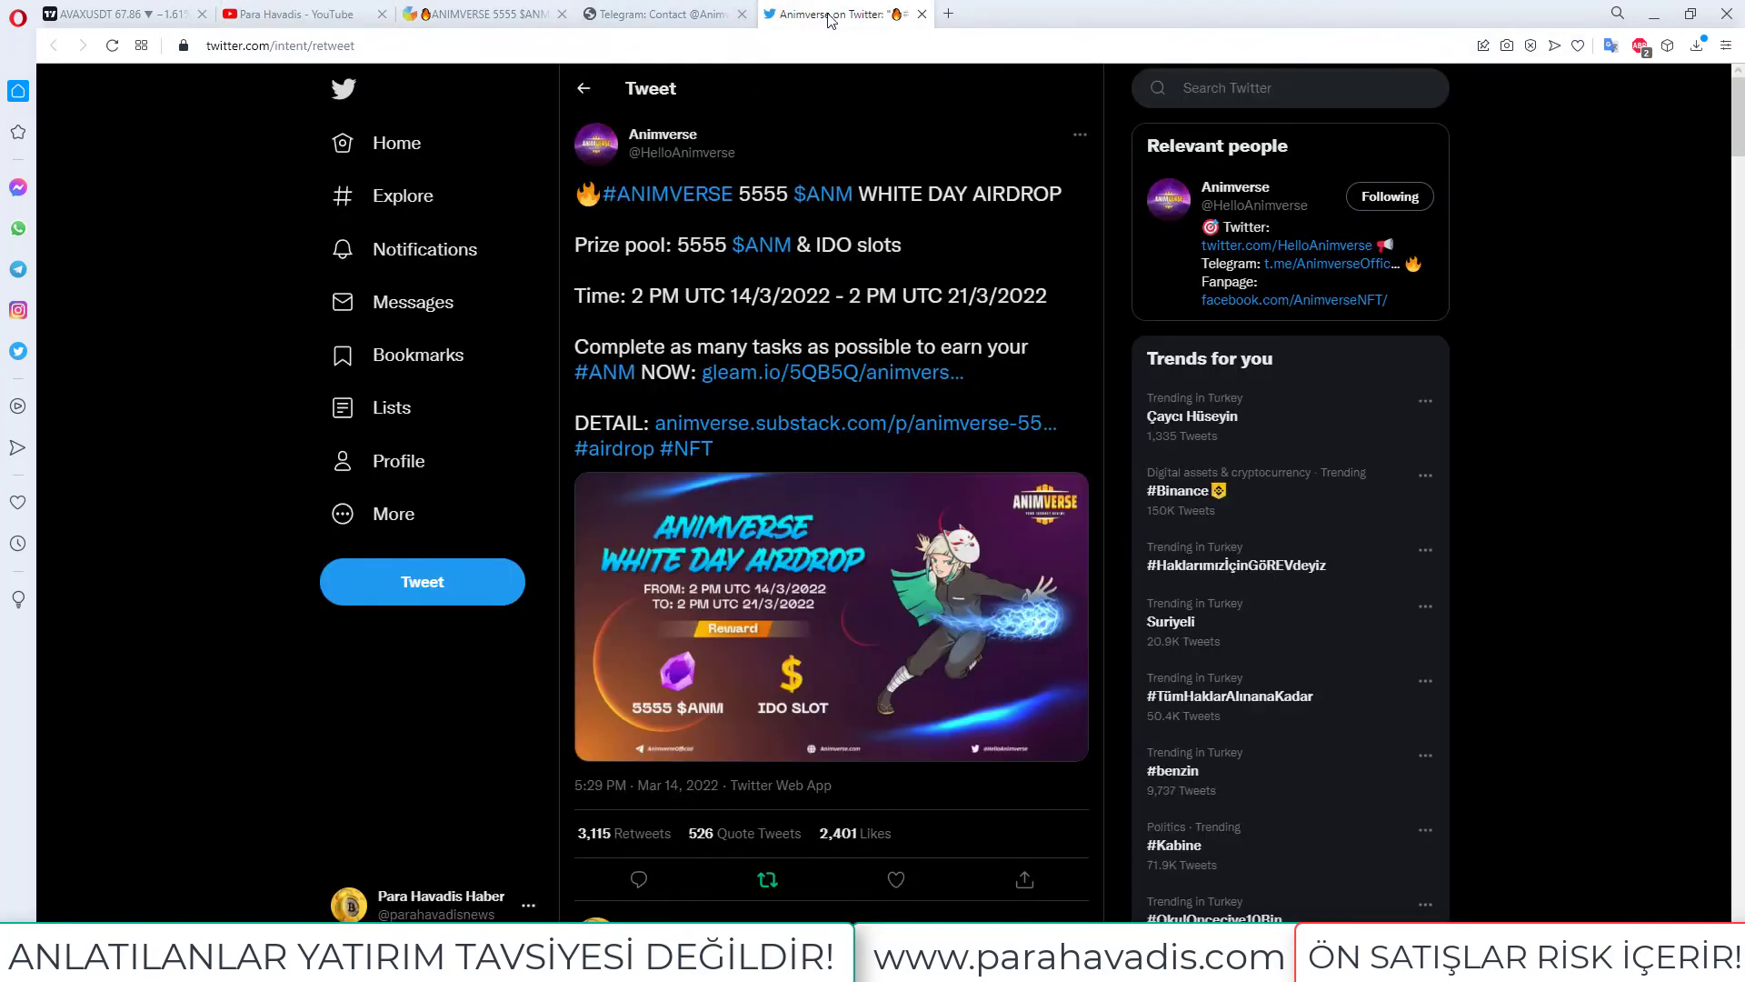
{"action": "left_click", "coordinate": [601, 14]}
{"action": "left_click", "coordinate": [478, 14]}
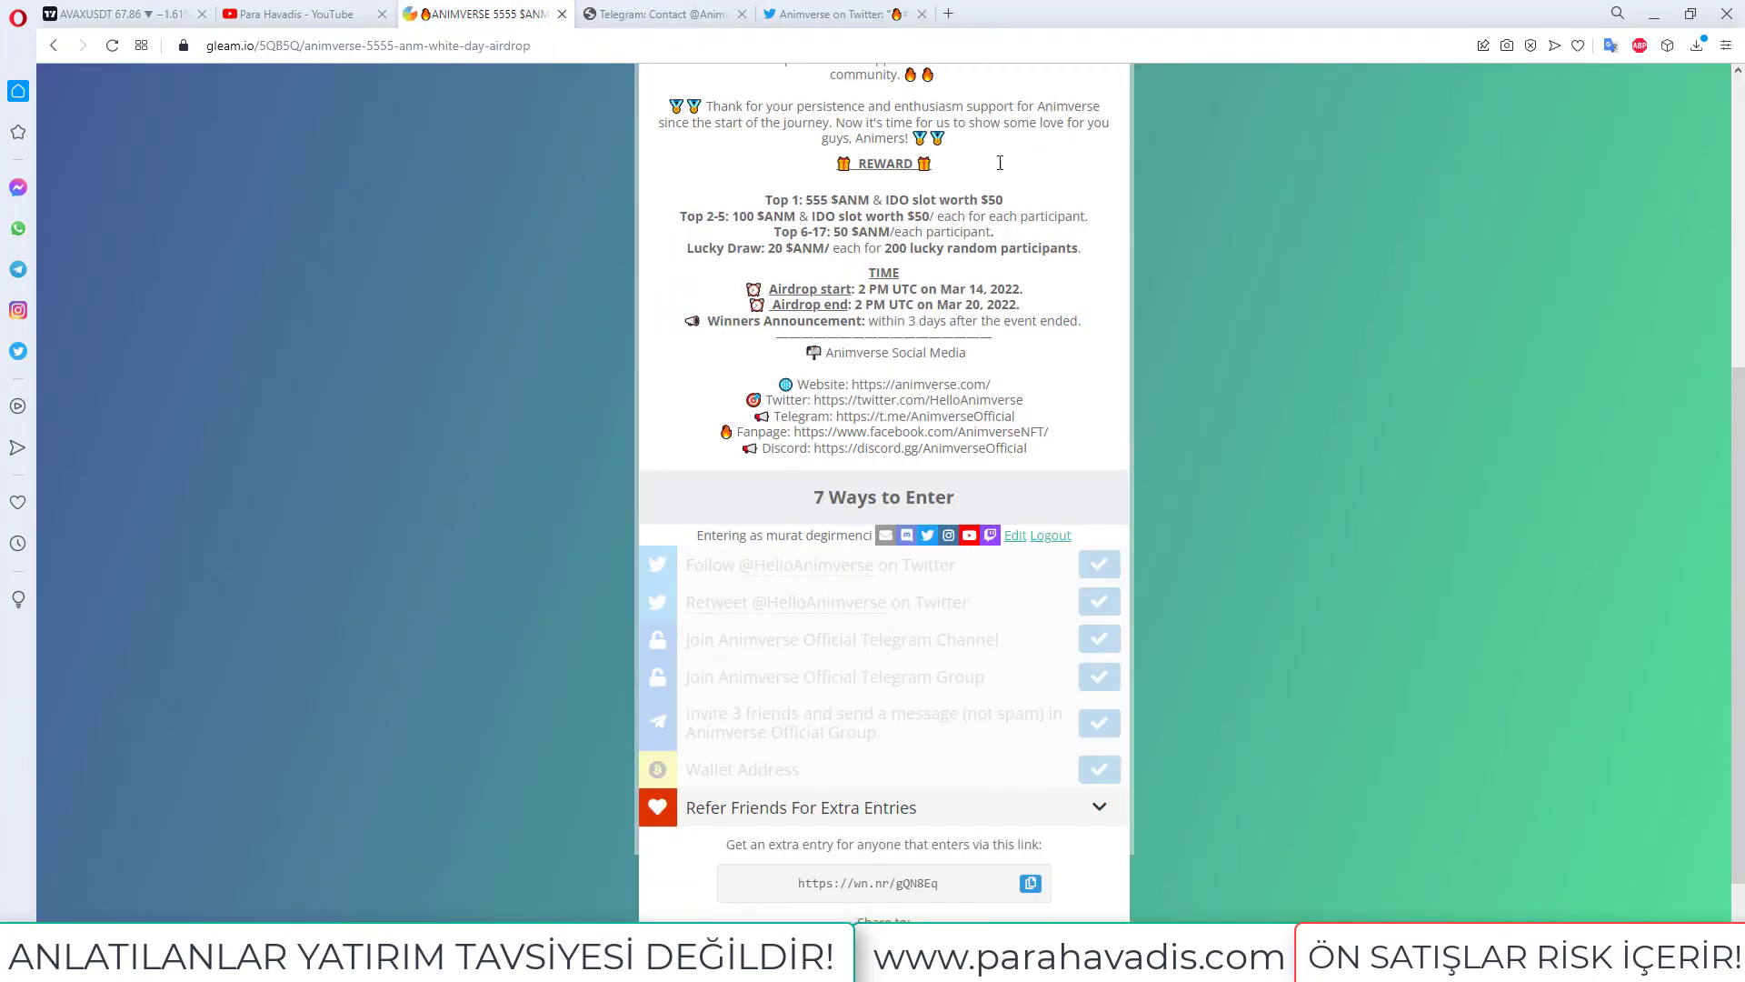
{"action": "scroll", "coordinate": [1135, 273], "scroll_direction": "up", "scroll_amount": 4}
{"action": "scroll", "coordinate": [1202, 457], "scroll_direction": "down", "scroll_amount": 5}
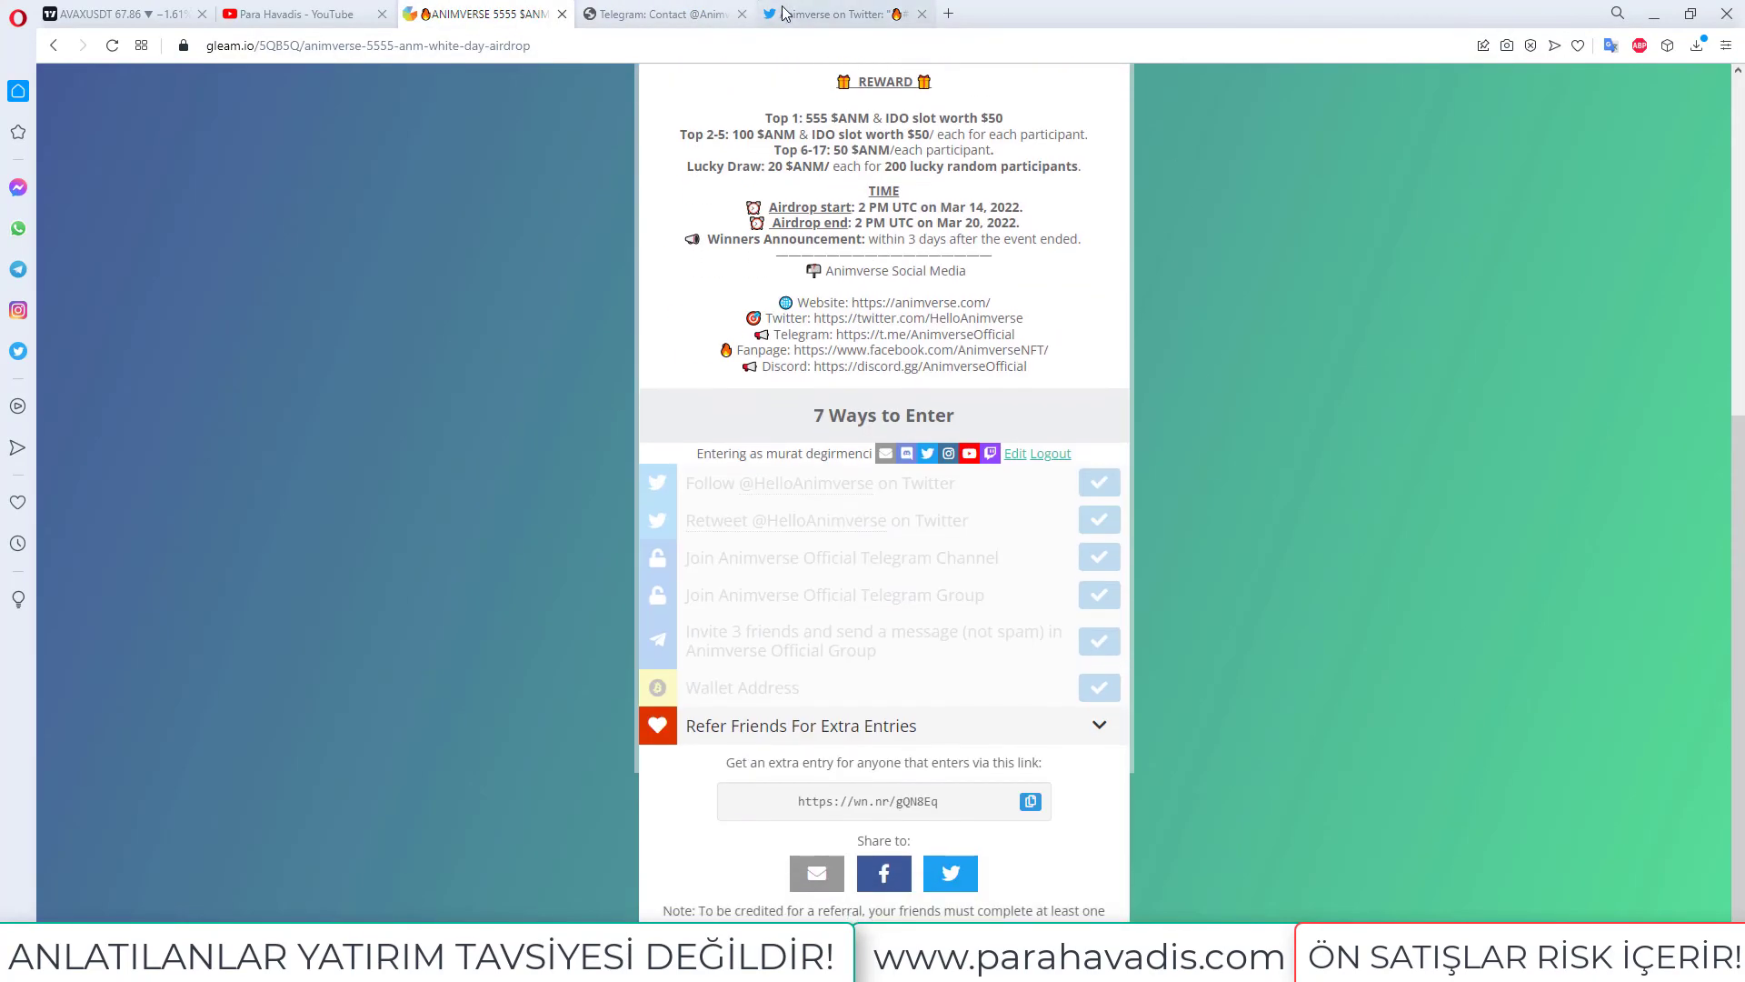
{"action": "left_click", "coordinate": [818, 13]}
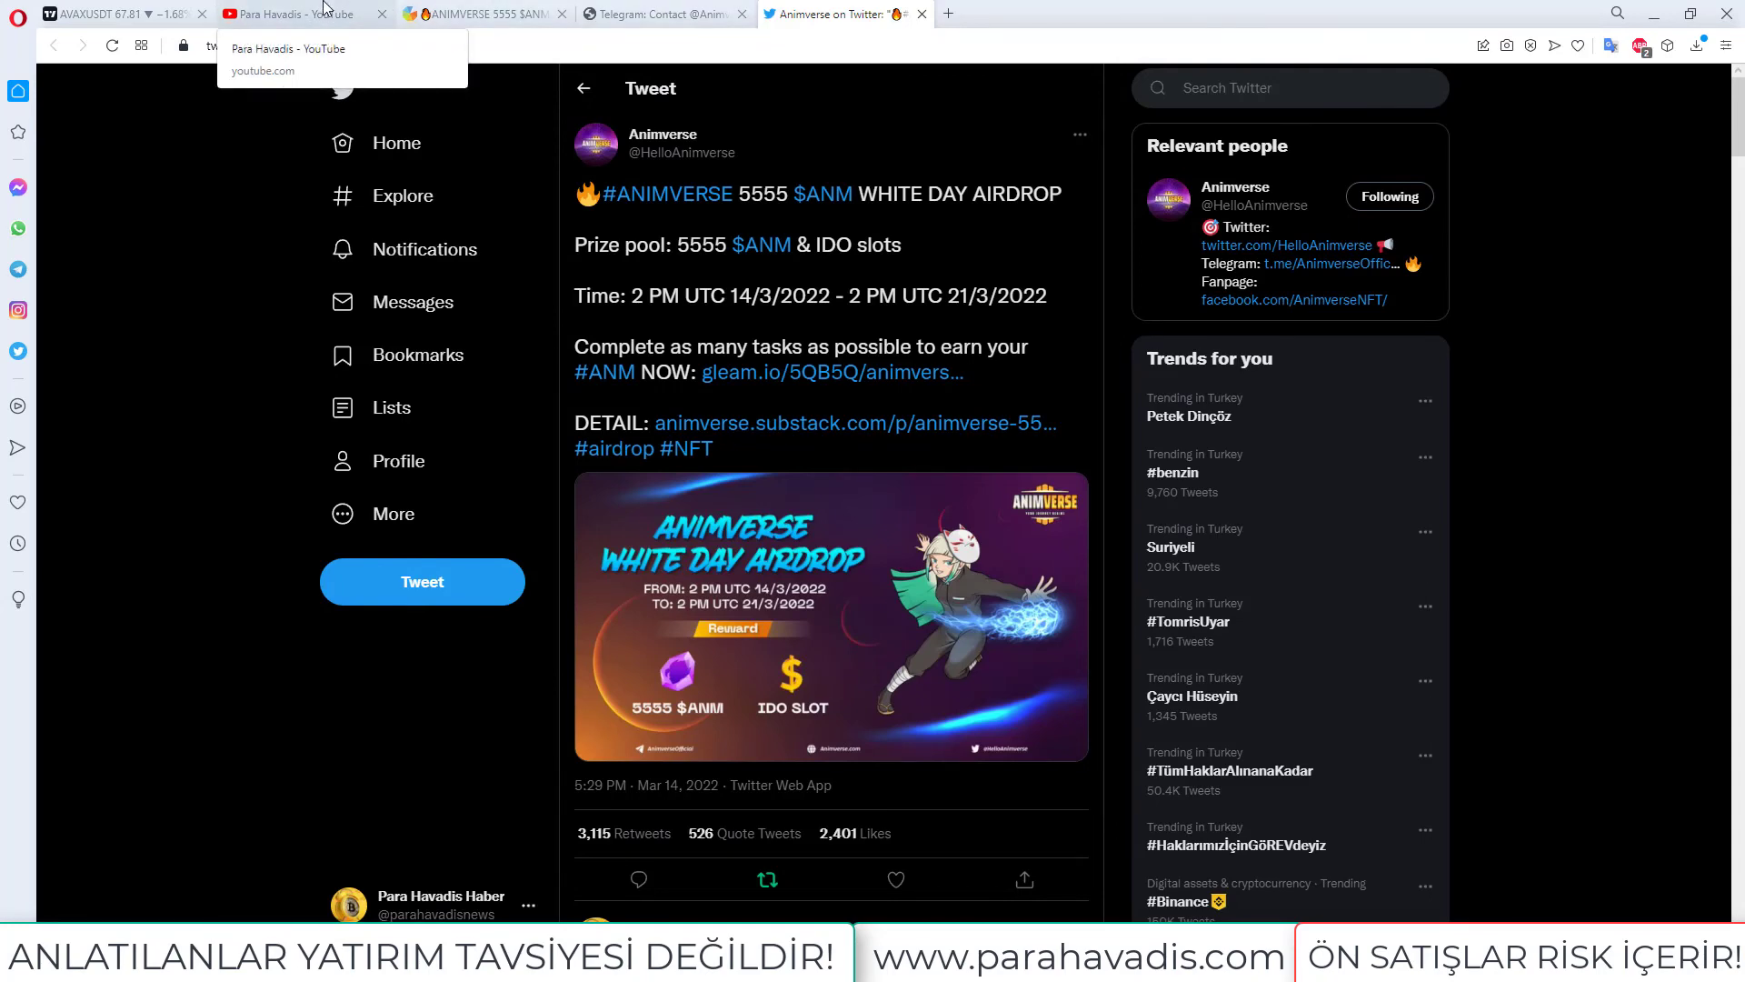
{"action": "left_click", "coordinate": [326, 10]}
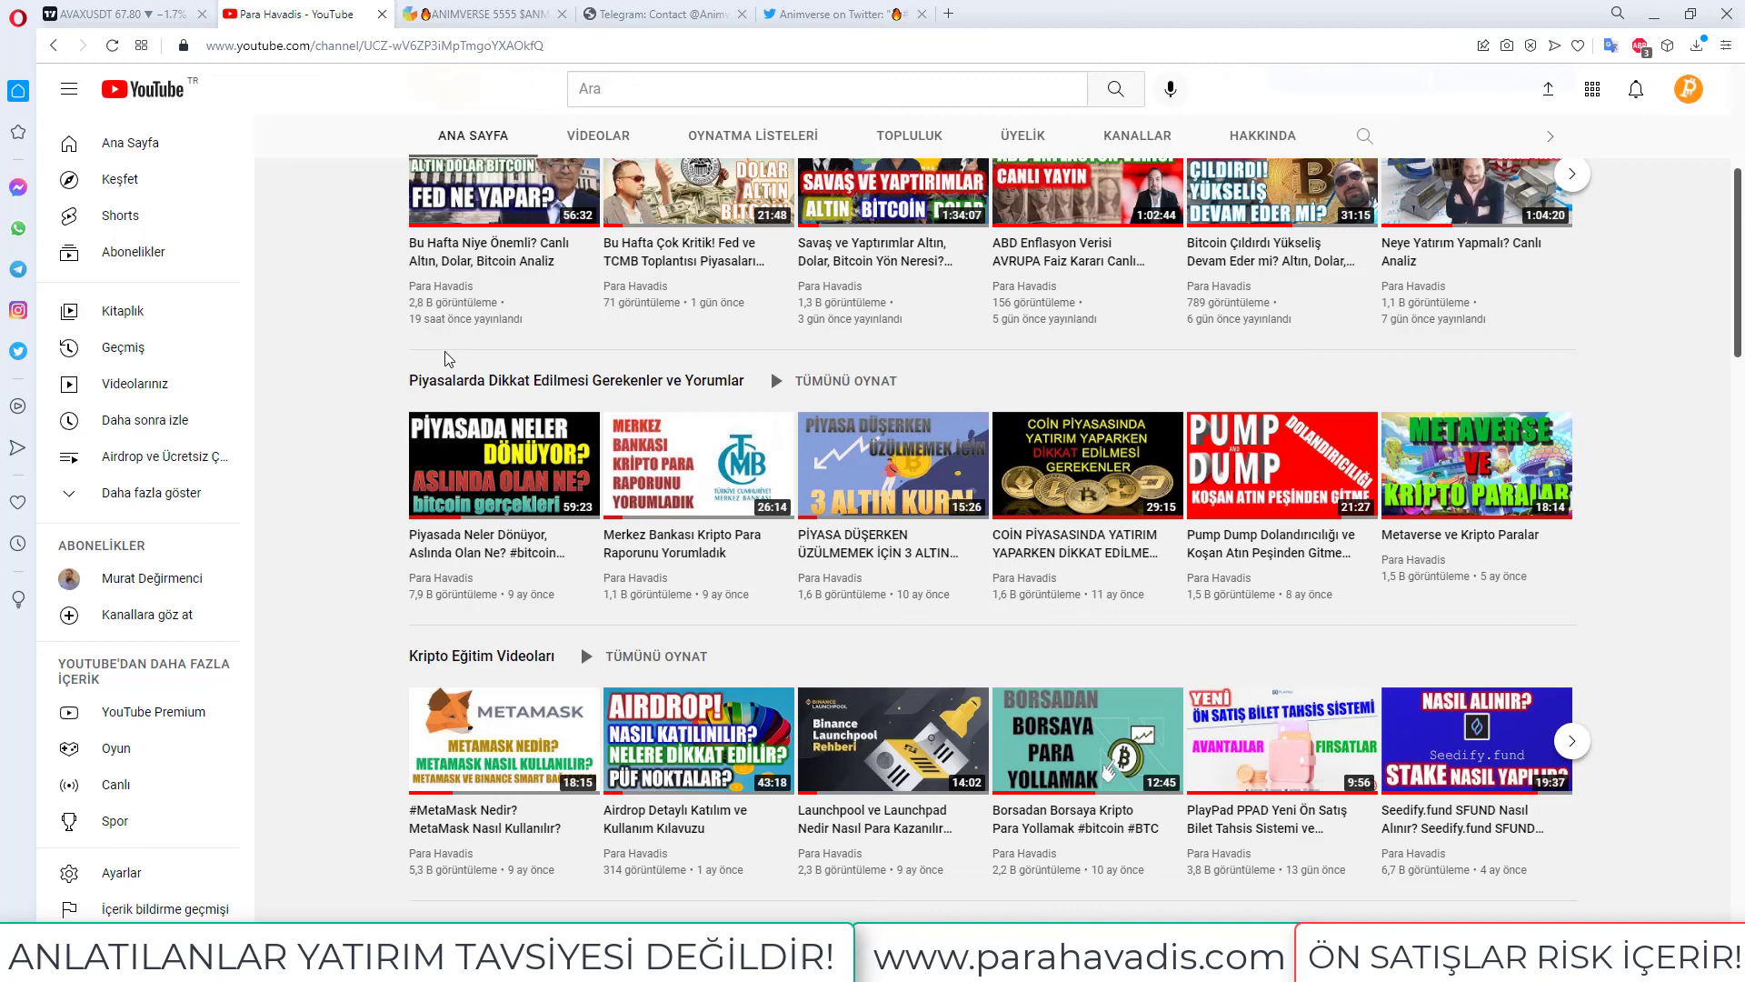